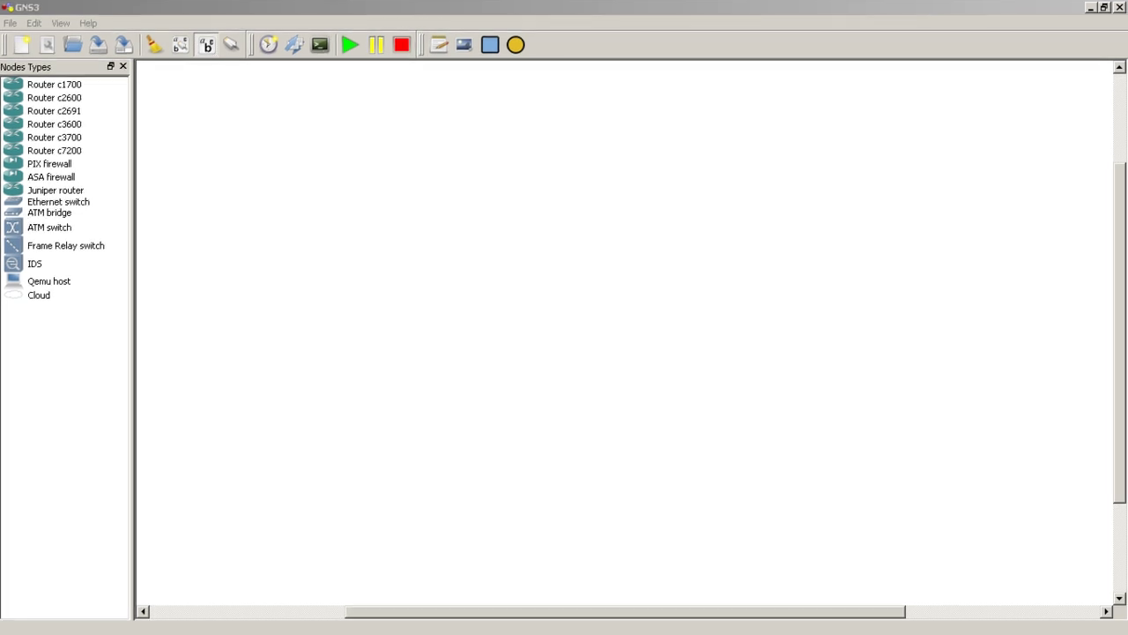
- Drag the VMware Workstation window holding the Windows XP VM into position
drag(407, 31, 657, 39)
- Maximize the XP VM and open the Local Area Connection's TCP/IP properties
double_click(657, 38)
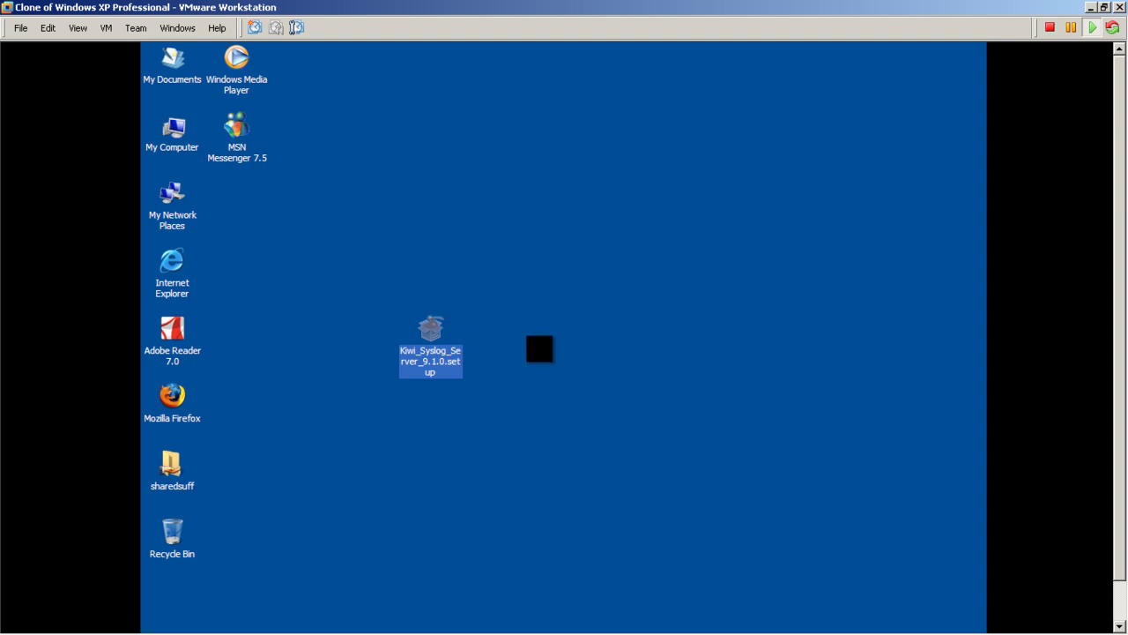
double_click(183, 203)
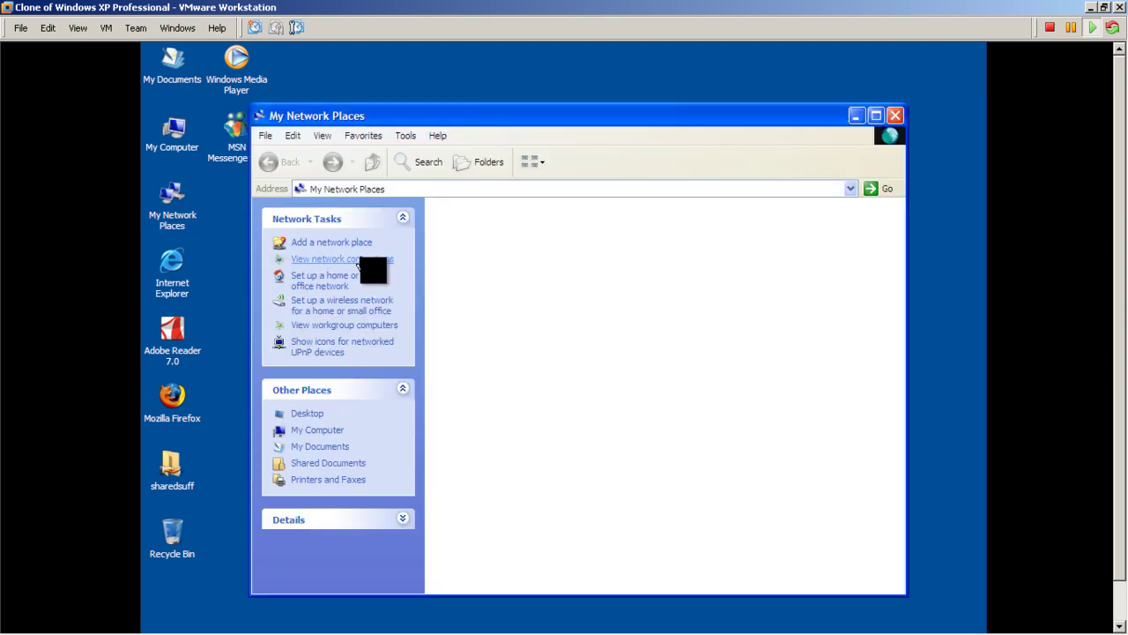
click(363, 260)
double_click(565, 263)
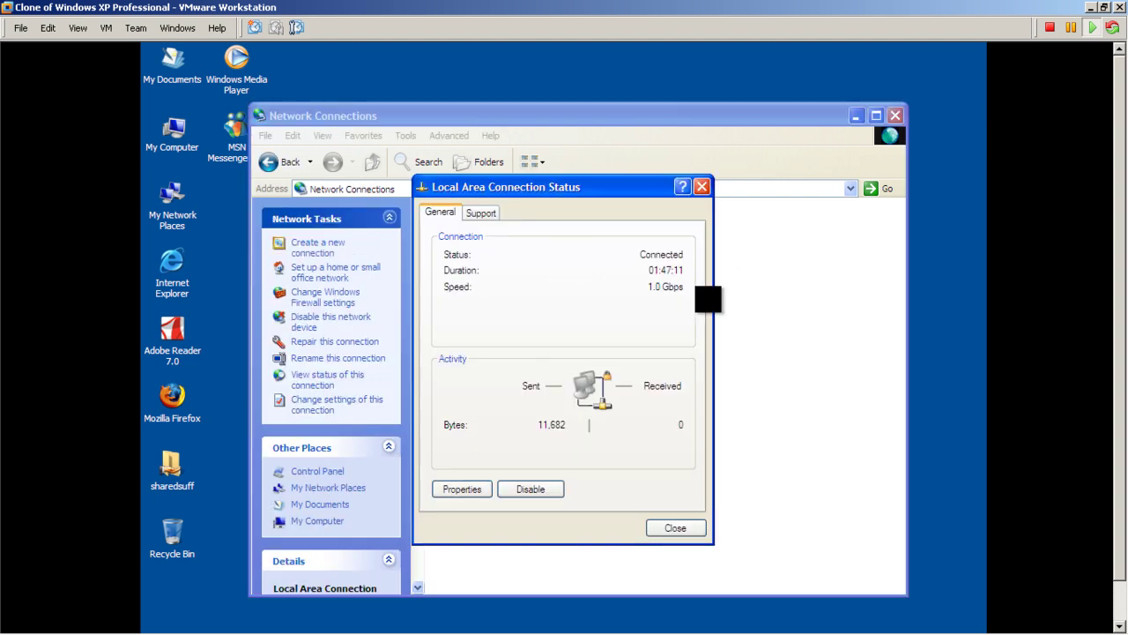
click(460, 490)
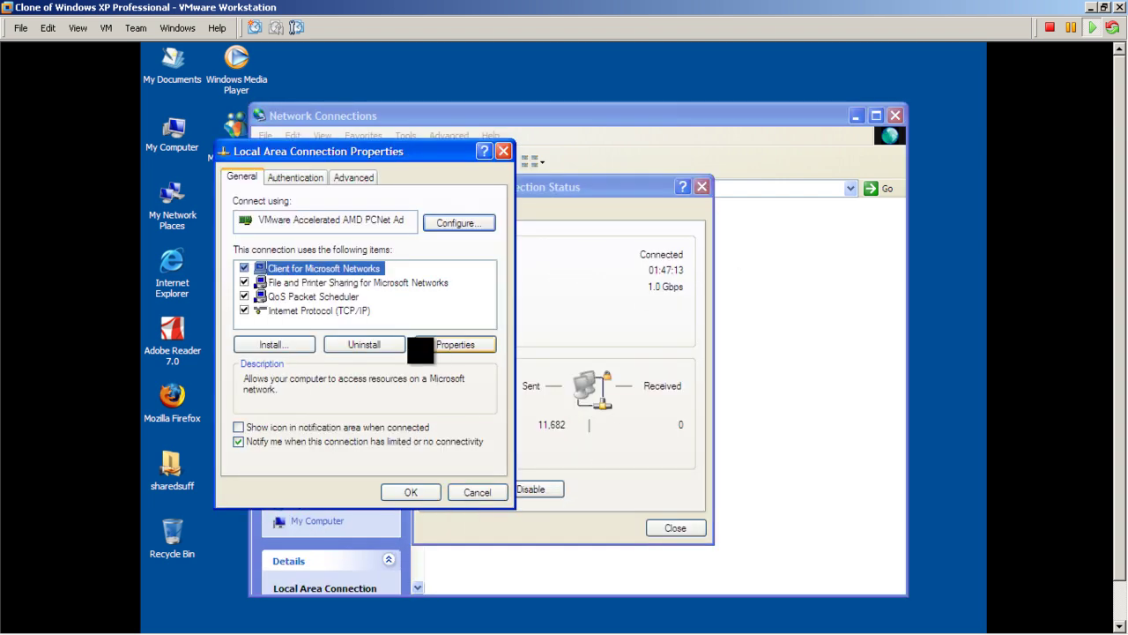
double_click(362, 312)
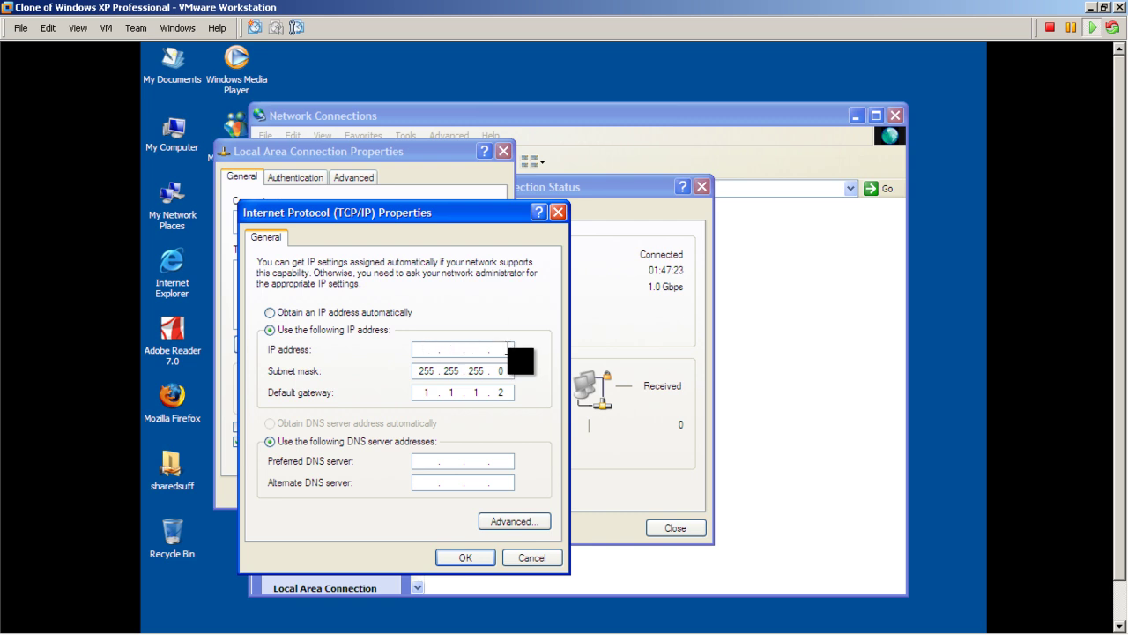
- Set IP 9.9.9.9 with gateway 9.9.9.1, apply it, and close the network windows
text(9.9.9.9)
key(Tab)
key(Tab)
text(9.9.9.1)
click(466, 557)
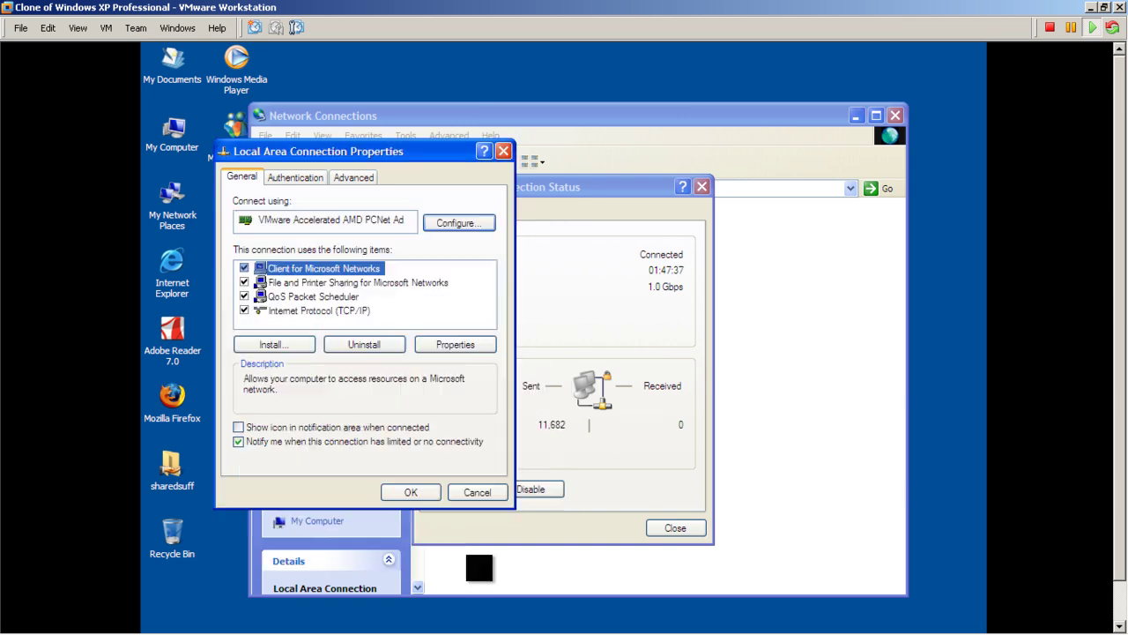
click(422, 493)
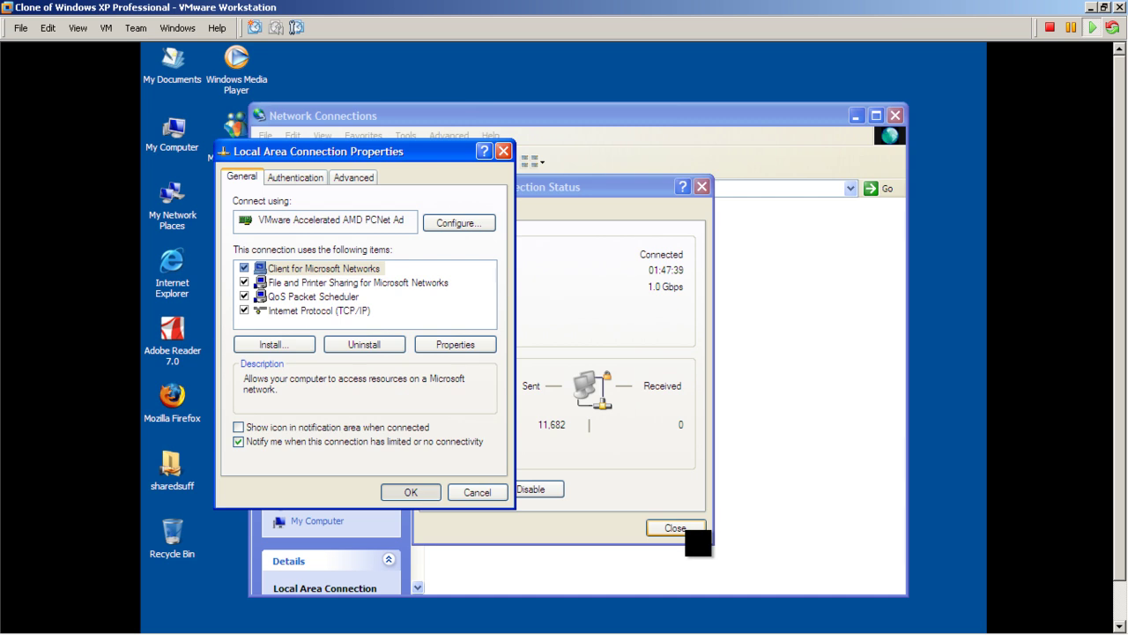
click(675, 527)
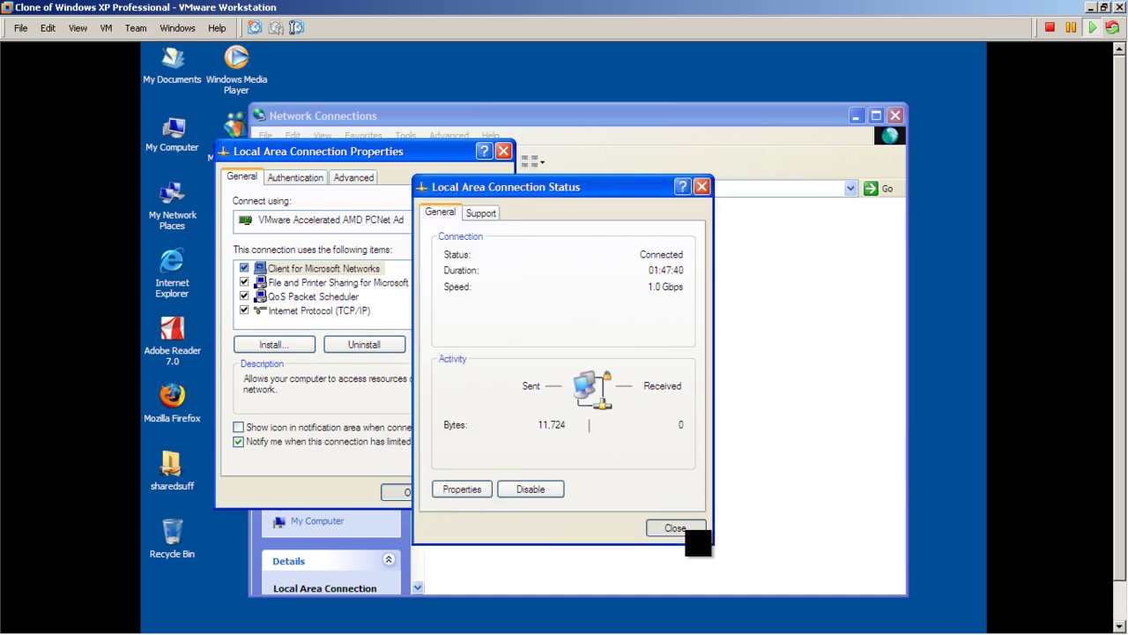
click(895, 118)
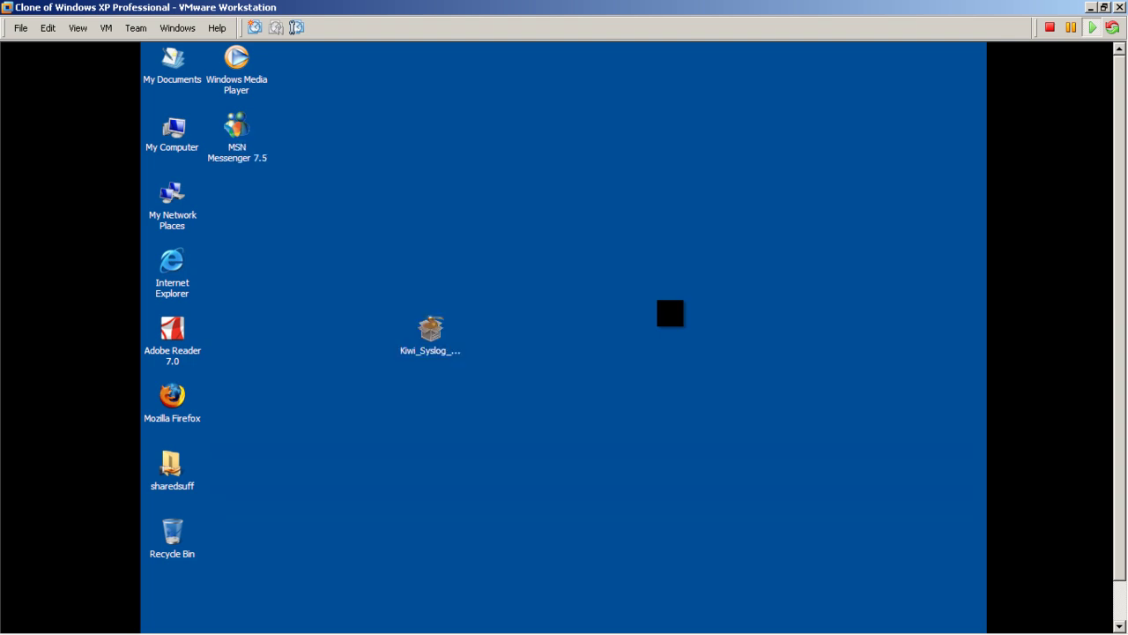
- Install Kiwi Syslog Server as a LocalSystem service with normal components in the default folder
click(451, 356)
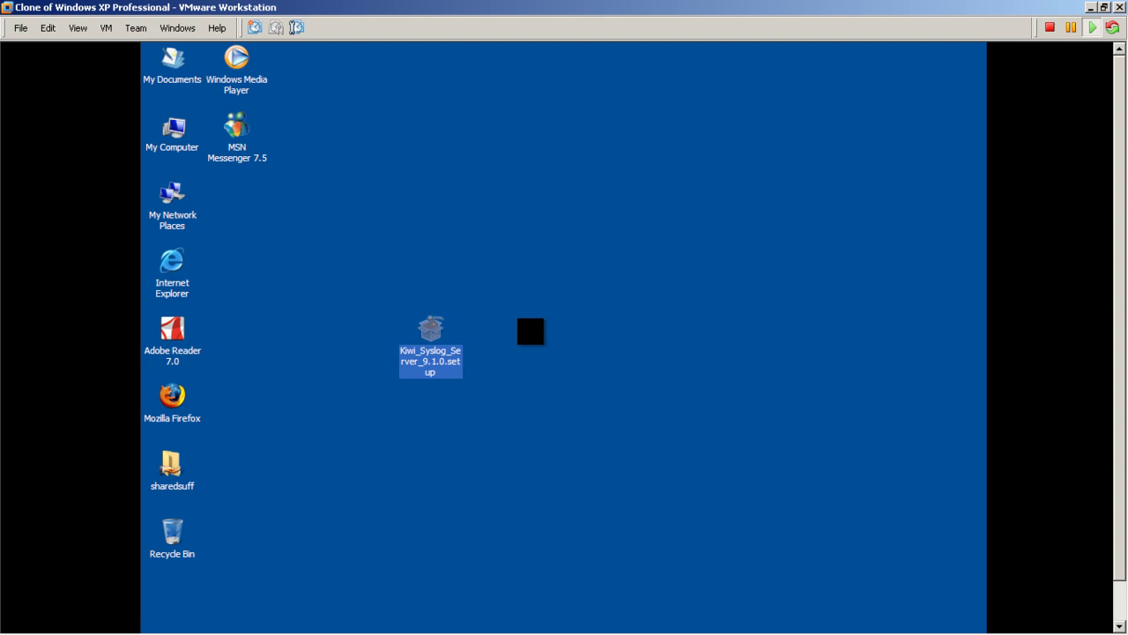
double_click(444, 339)
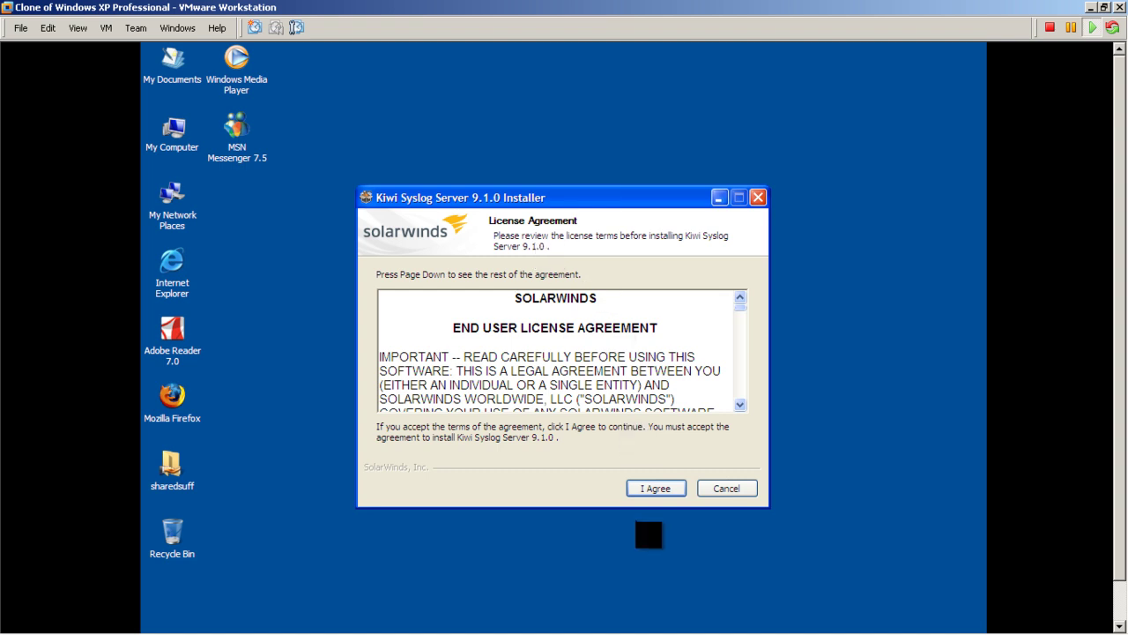
click(654, 490)
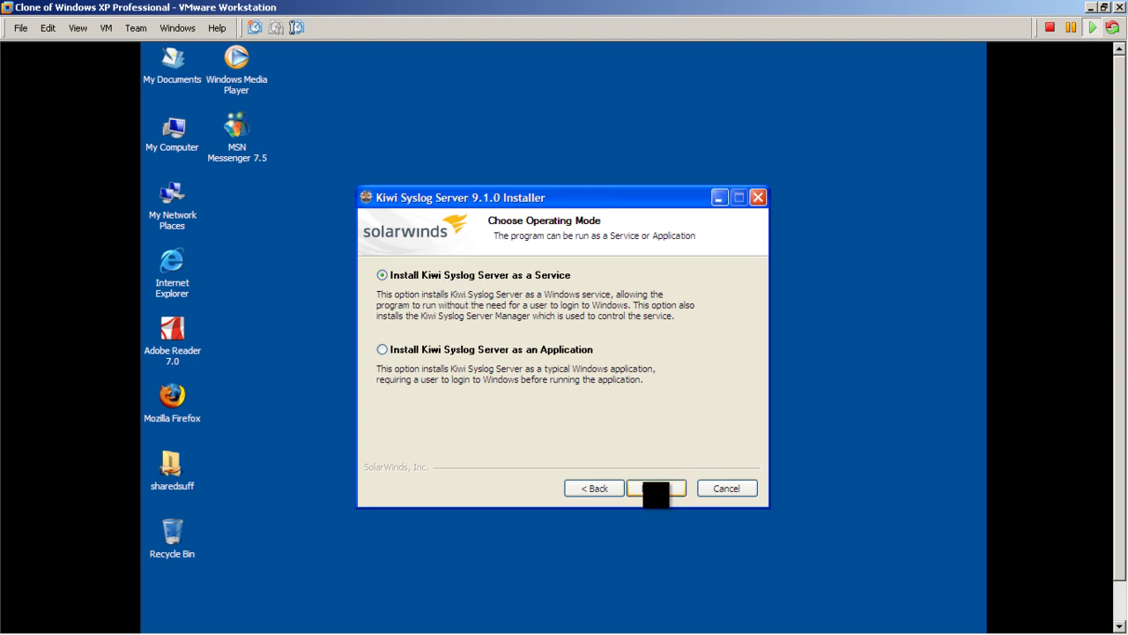
click(656, 489)
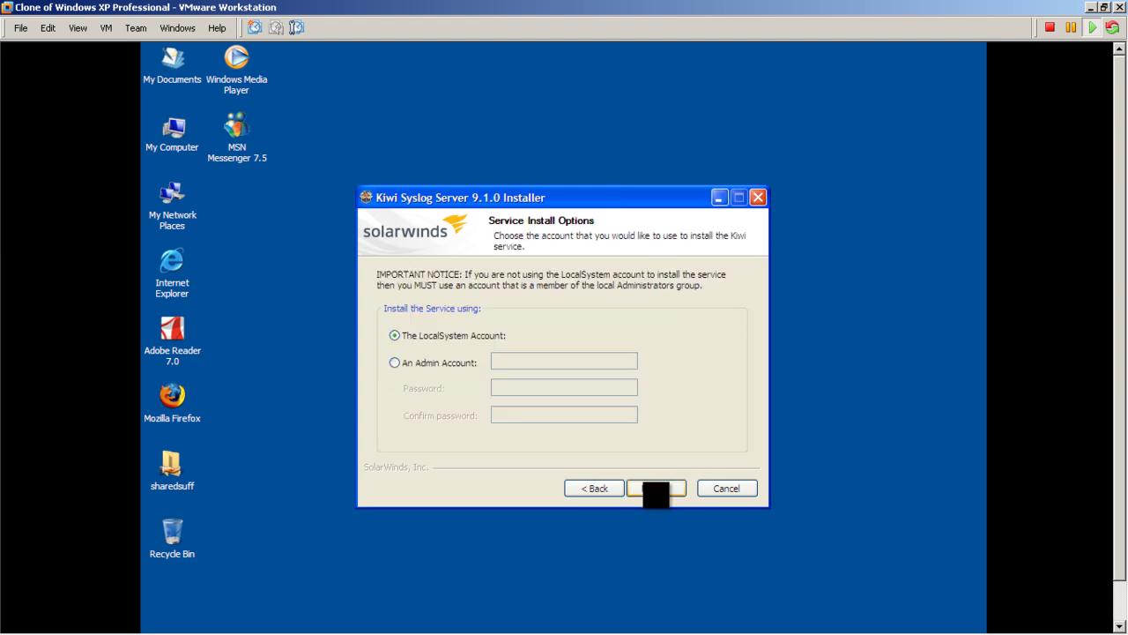
click(657, 491)
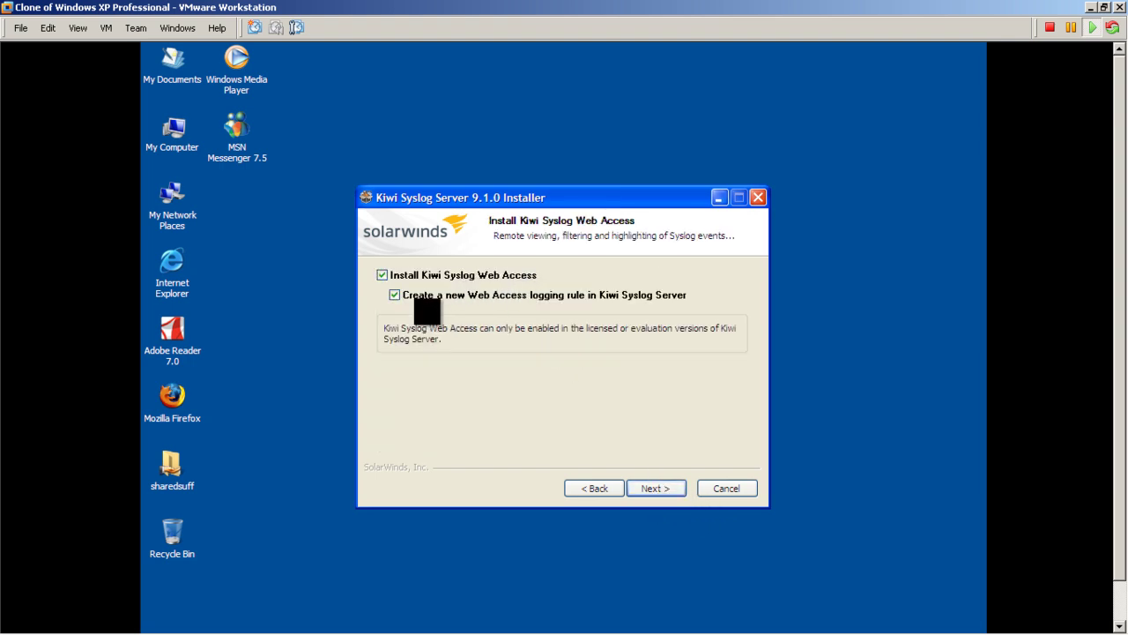
click(677, 490)
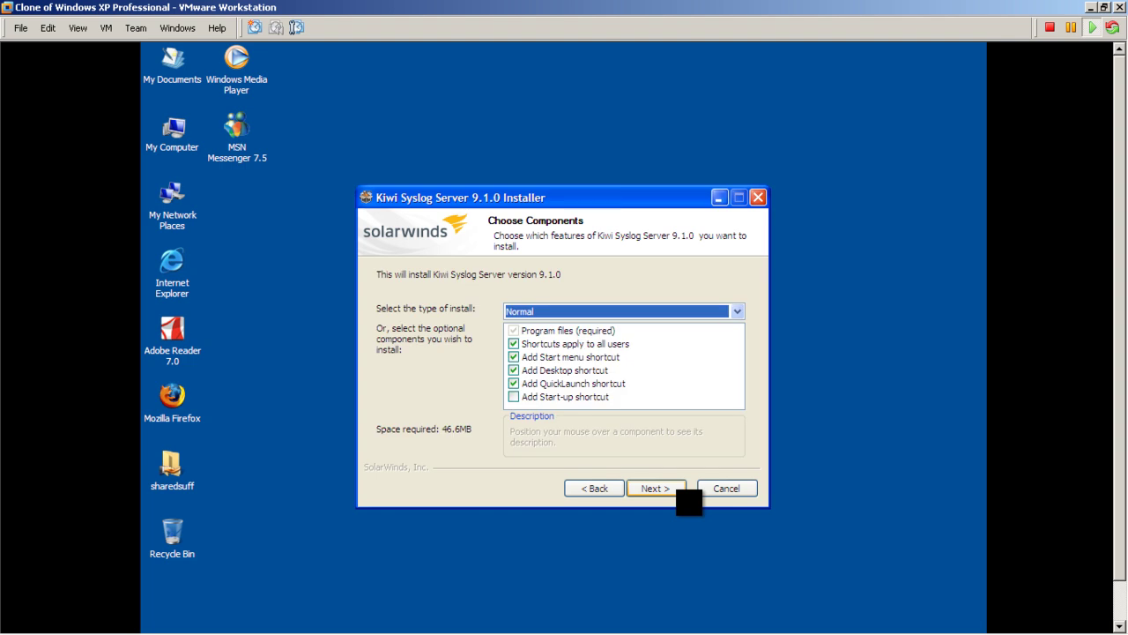
click(677, 490)
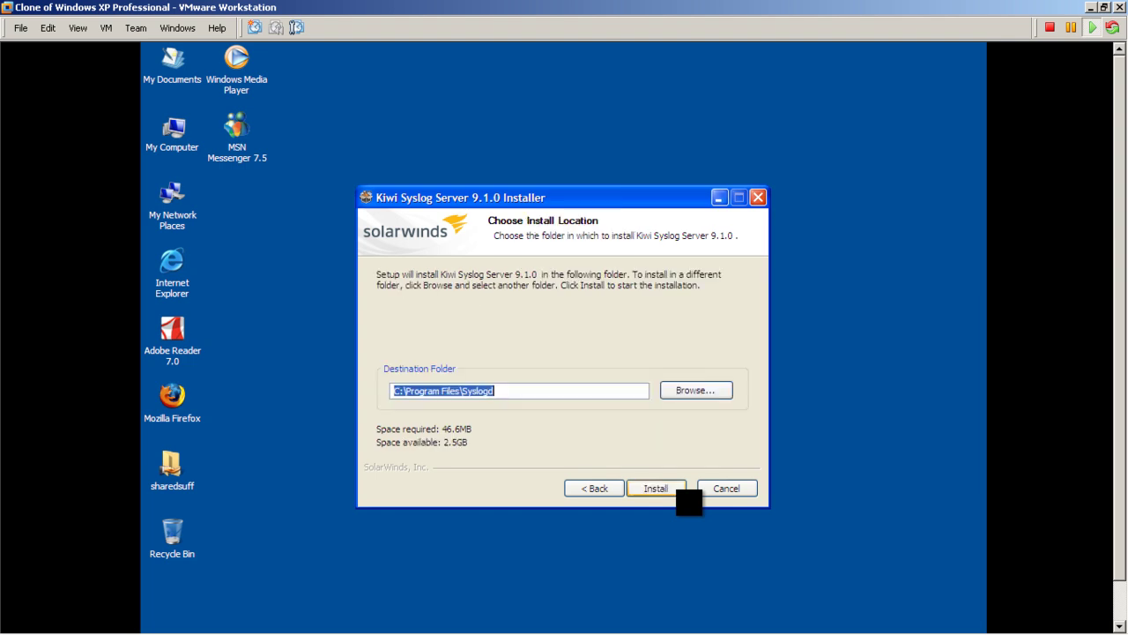
click(677, 490)
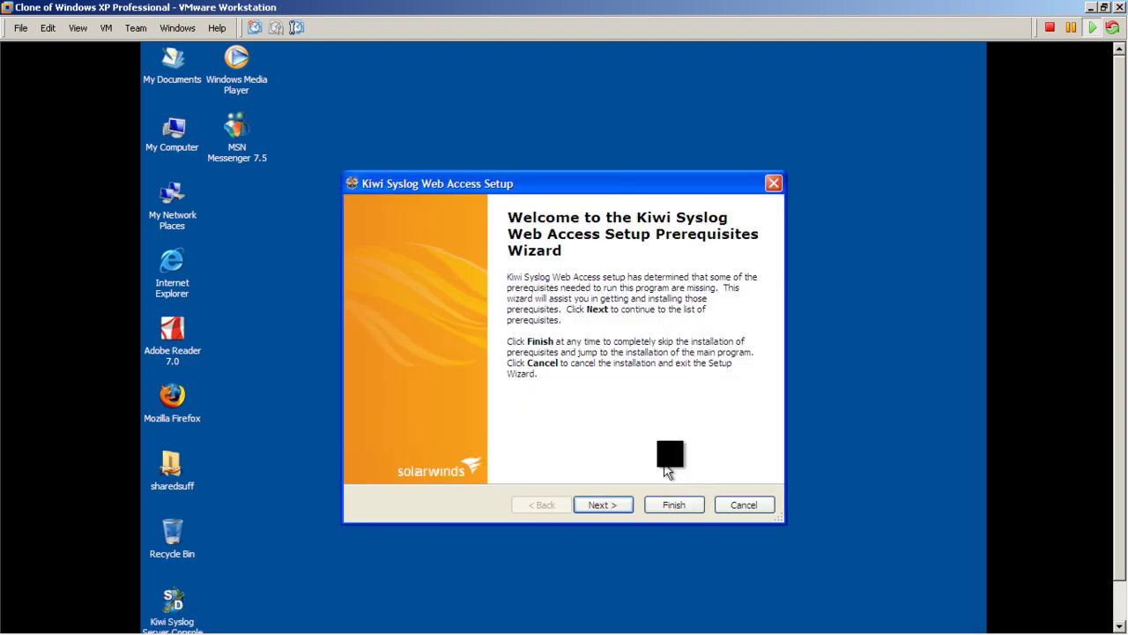
- Cancel the Web Access add-on setup and finish the installation, launching Kiwi Syslog Server
click(669, 506)
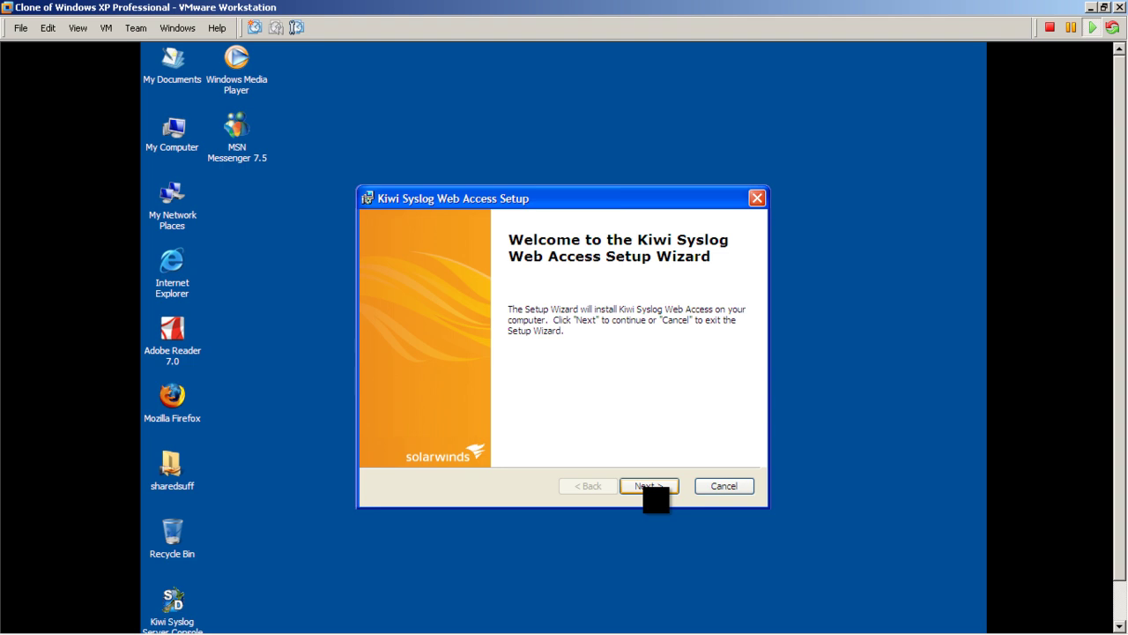
click(709, 485)
click(517, 381)
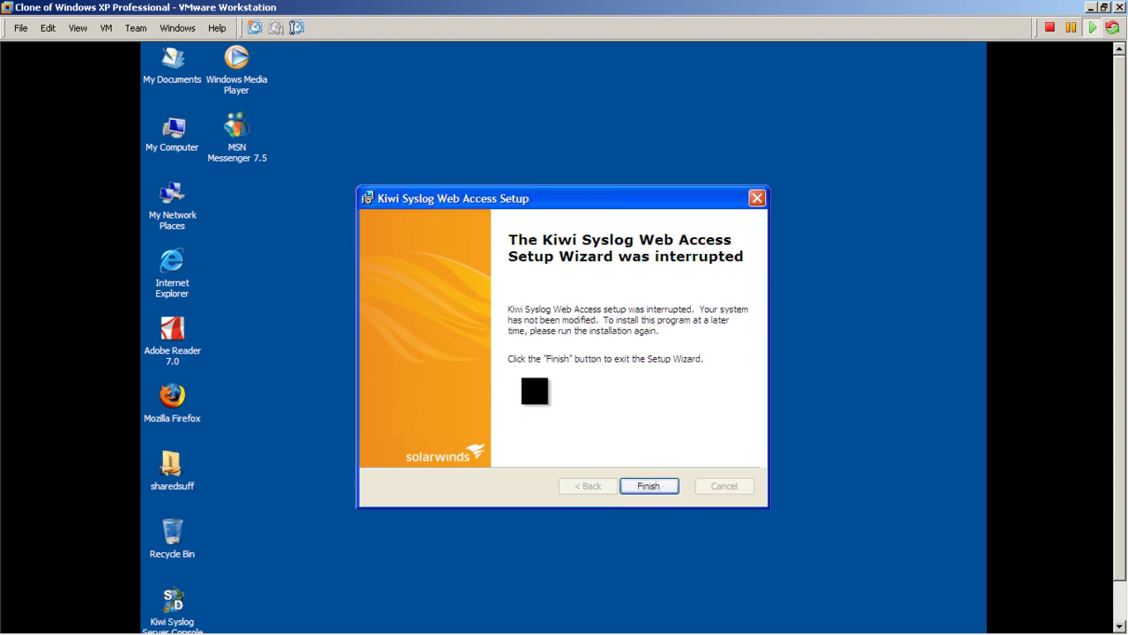
click(657, 487)
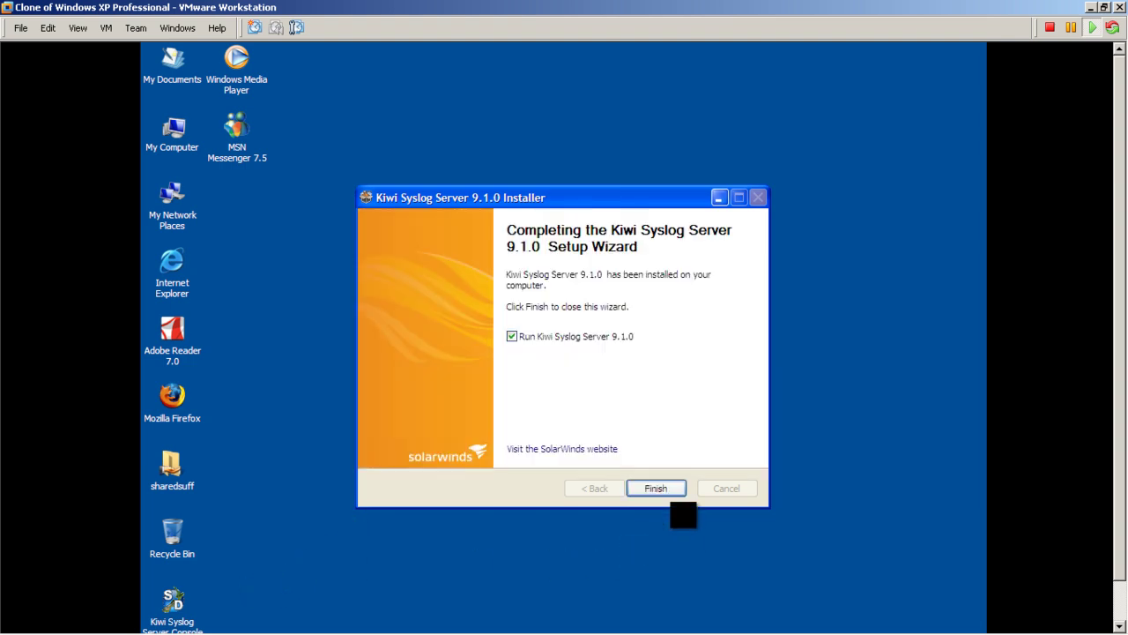
click(670, 489)
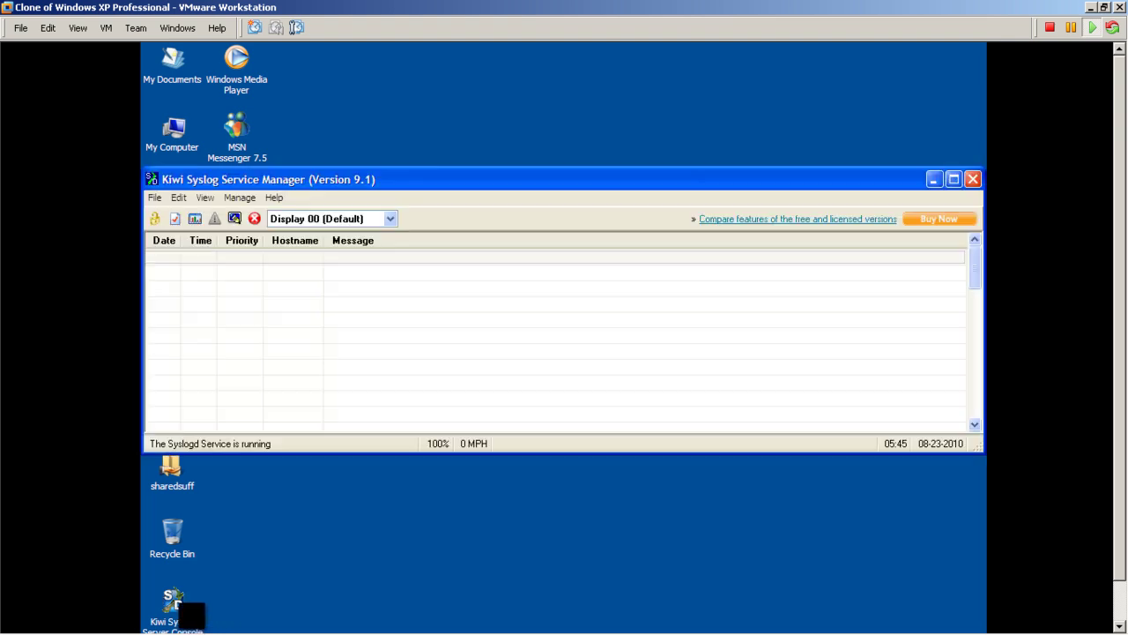
- Move the Kiwi Syslog Server Console shortcut up and restore the VMware window to a smaller size
drag(188, 612, 285, 551)
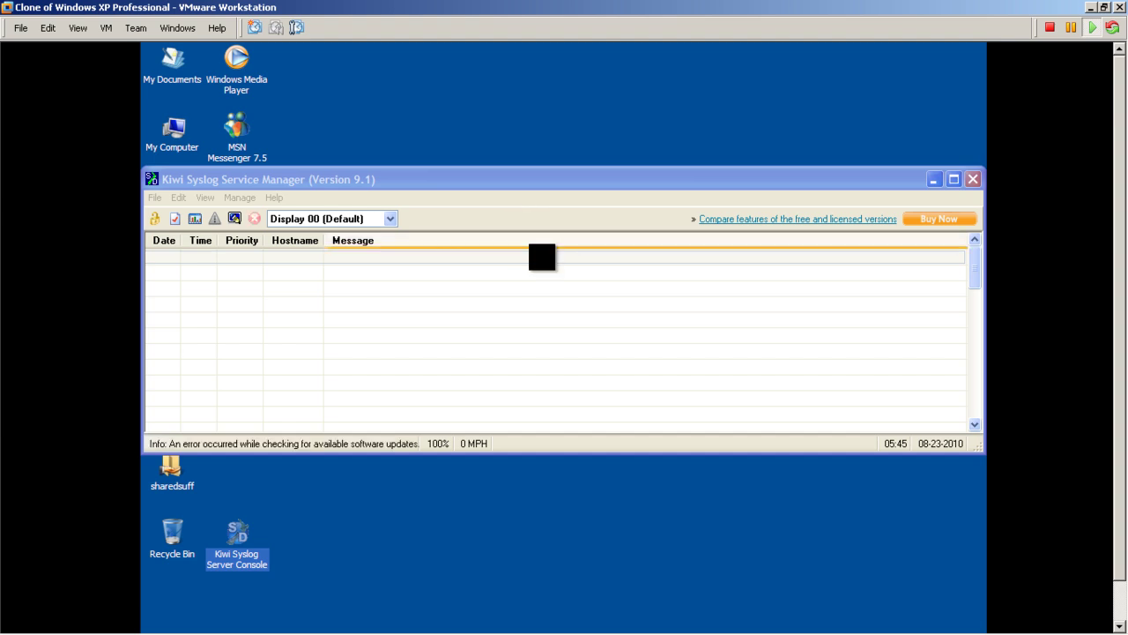
click(1107, 7)
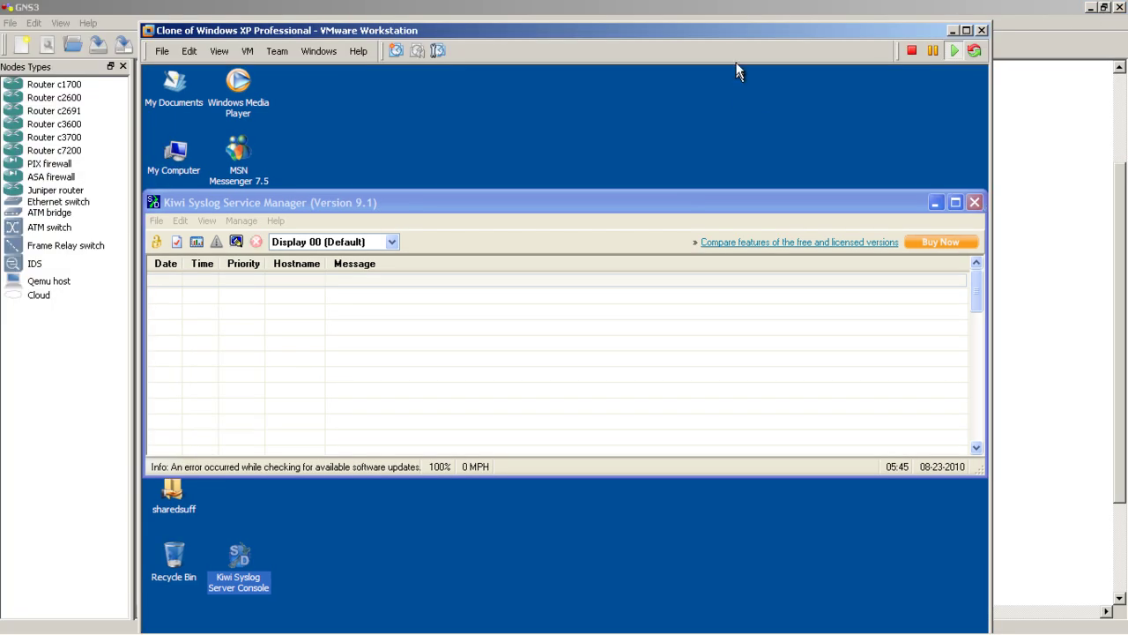
- Place two c3700 routers R1 and R2 and a cloud C1 on the GNS3 canvas
click(951, 30)
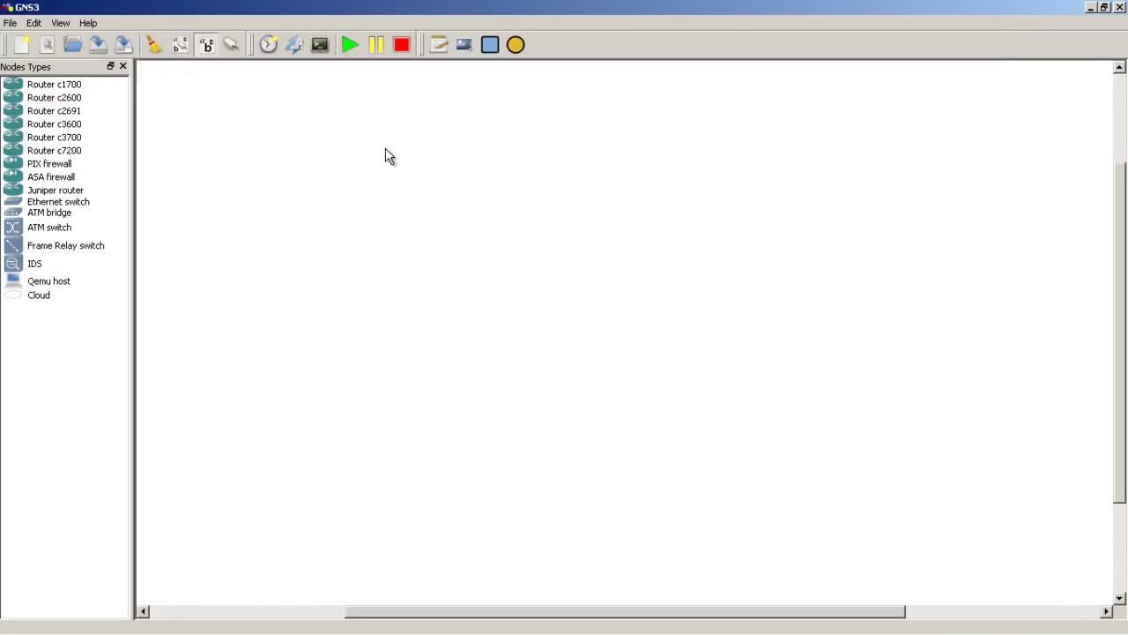
drag(64, 140, 359, 313)
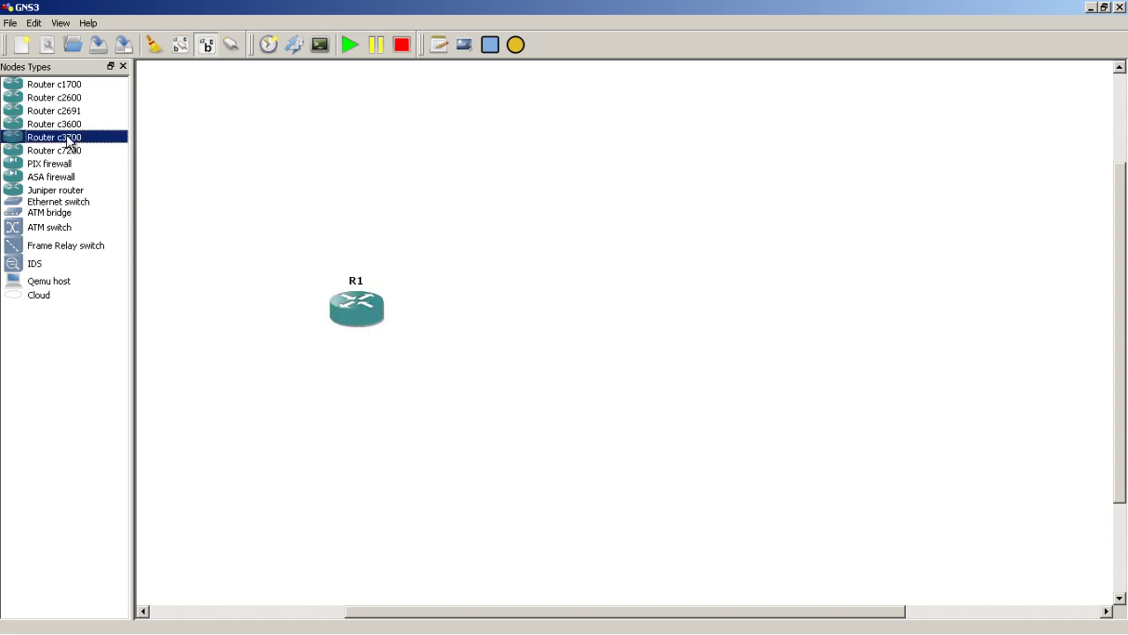
drag(73, 138, 652, 314)
drag(41, 297, 957, 317)
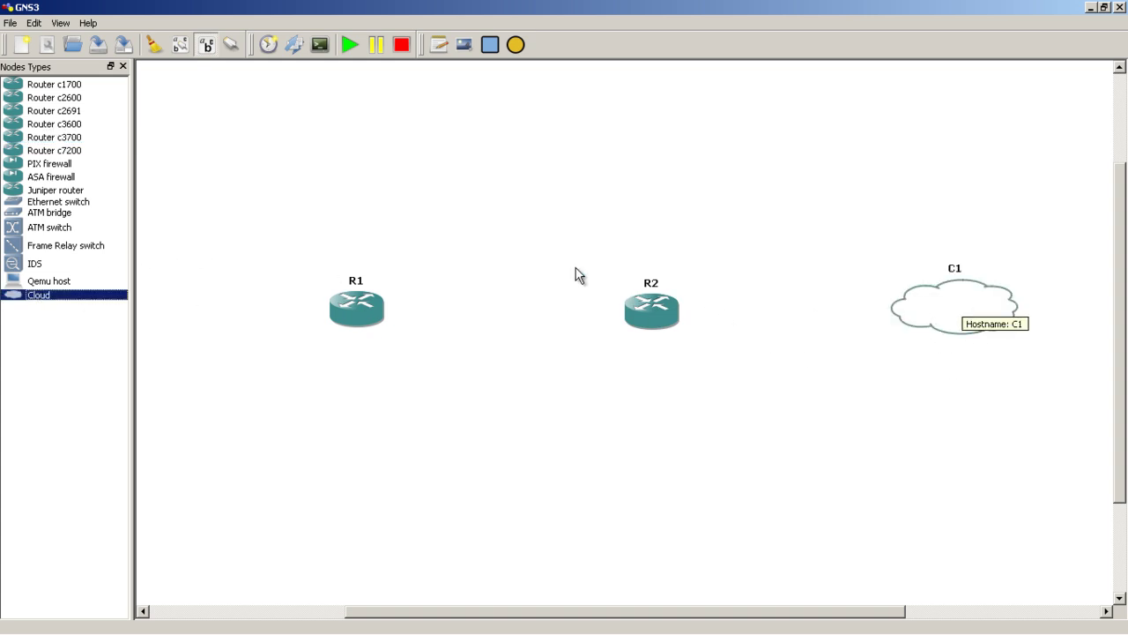
click(122, 66)
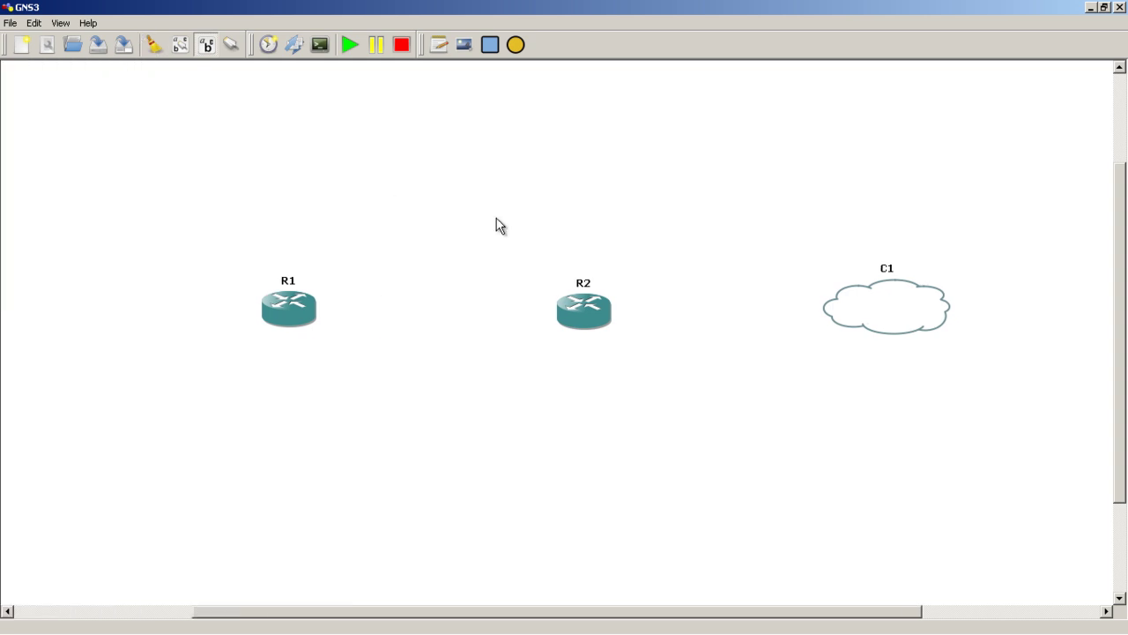
- Link router R1 to router R2
click(235, 46)
click(294, 300)
click(319, 304)
click(583, 317)
click(616, 332)
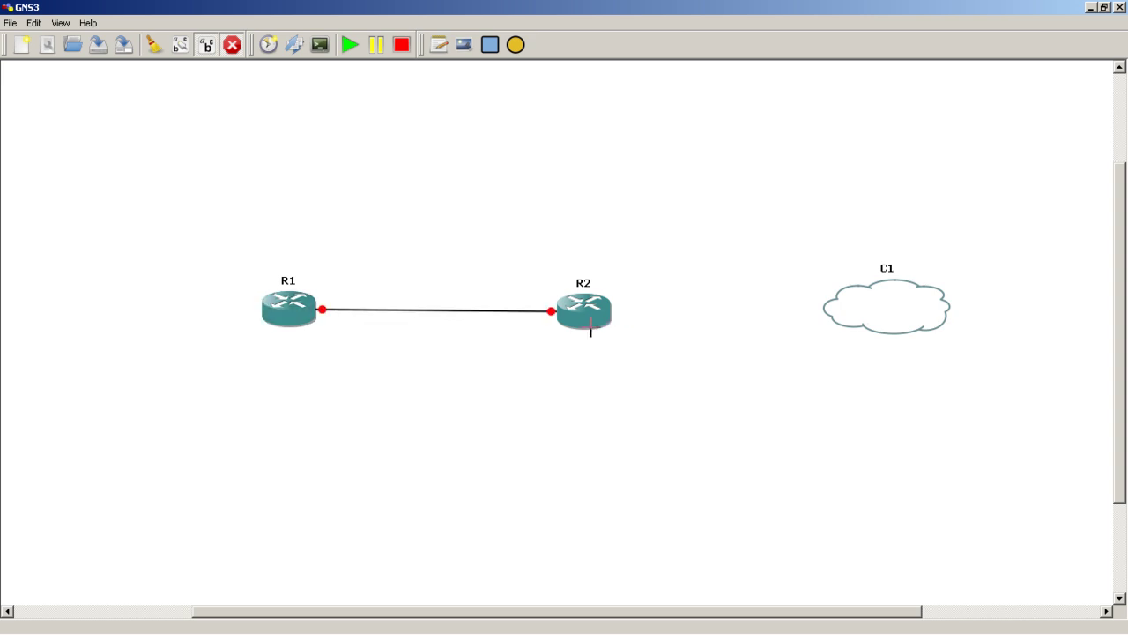
click(234, 48)
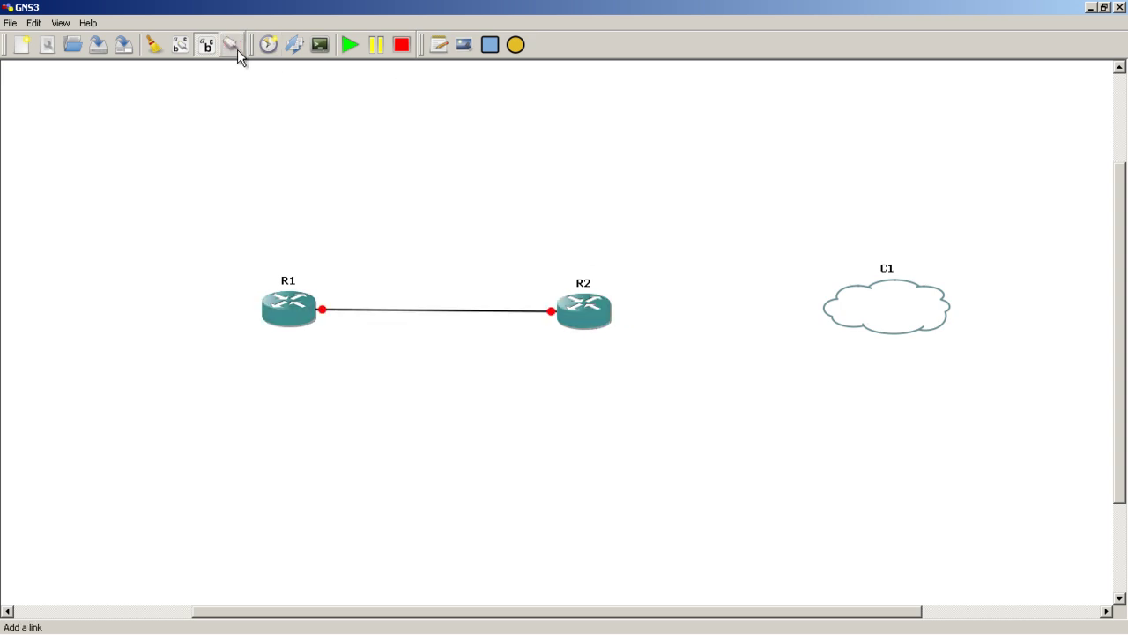
- Add the VMware VMnet1 adapter to cloud C1's interfaces
right_click(856, 305)
click(890, 307)
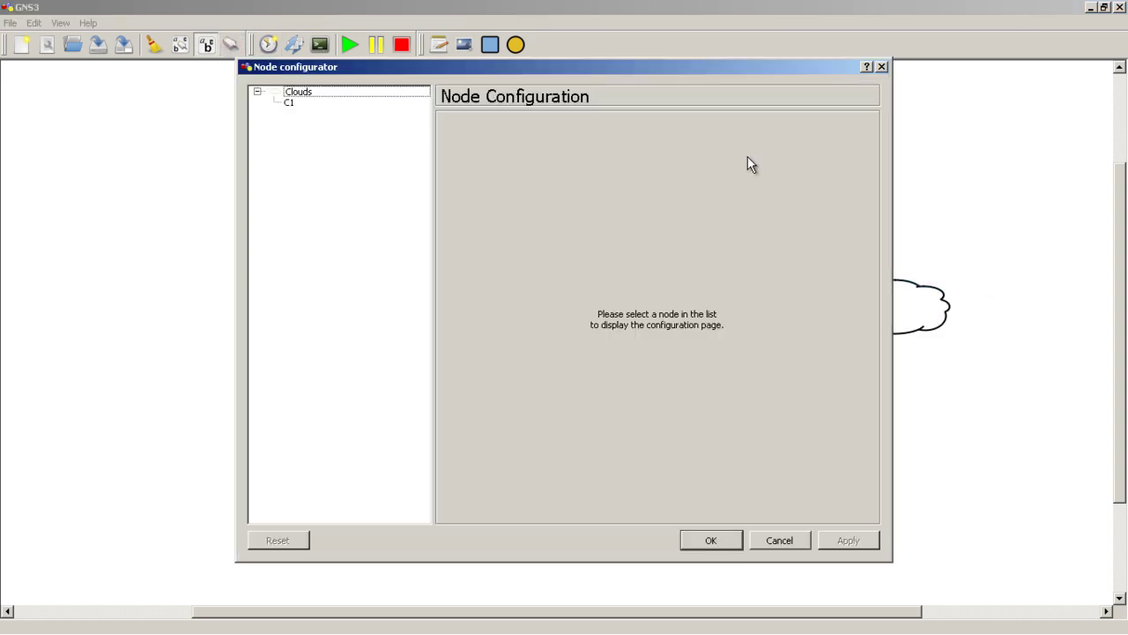
click(318, 101)
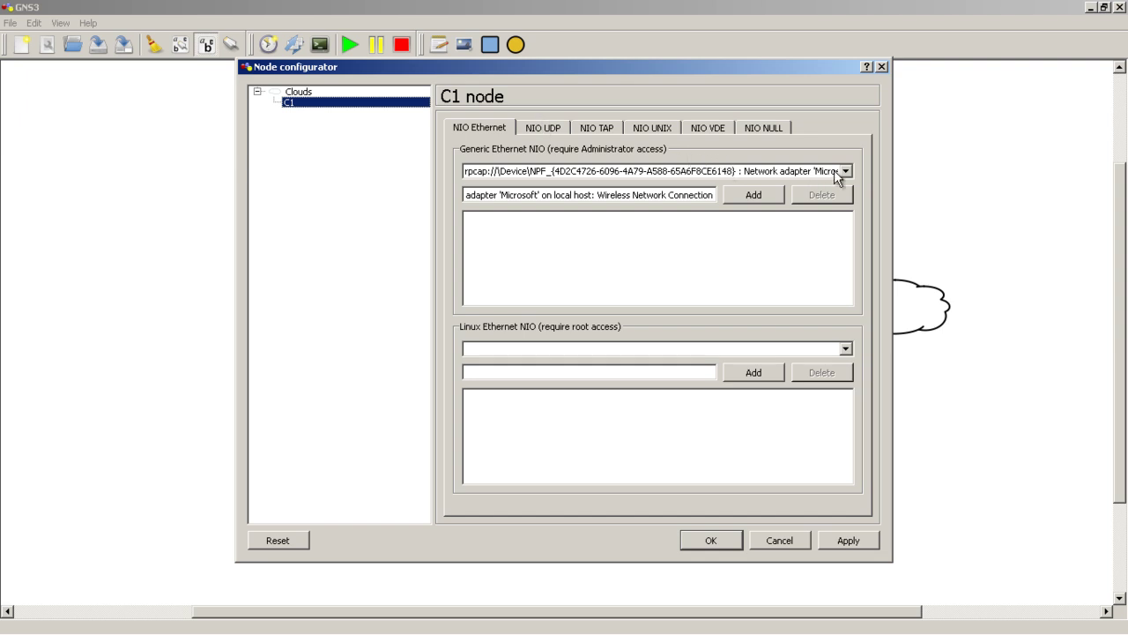
click(728, 170)
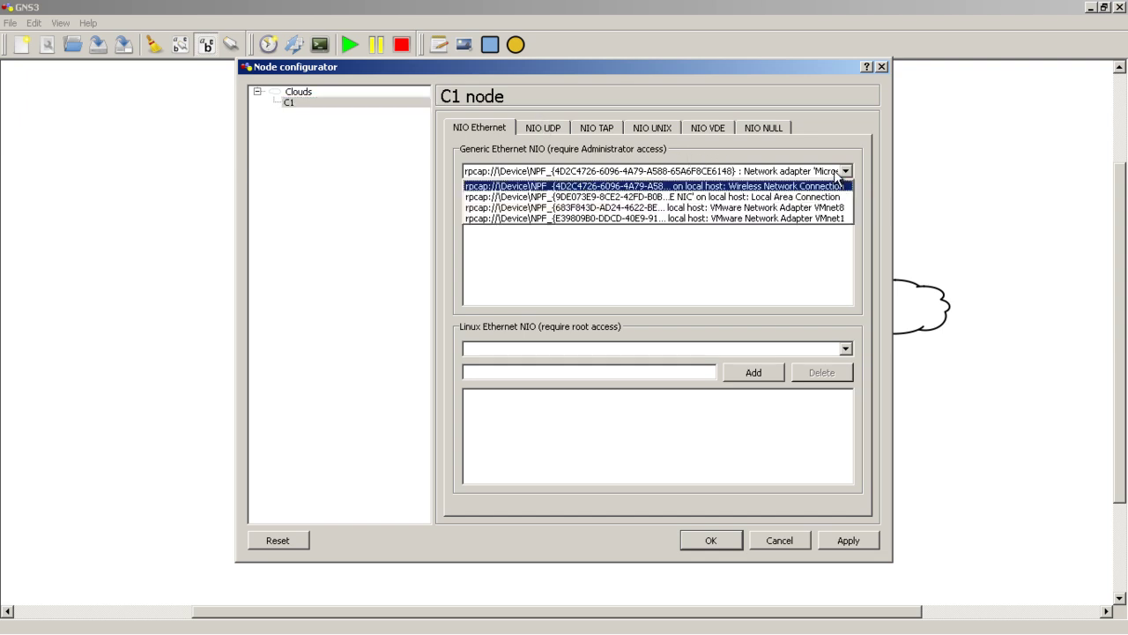
click(815, 219)
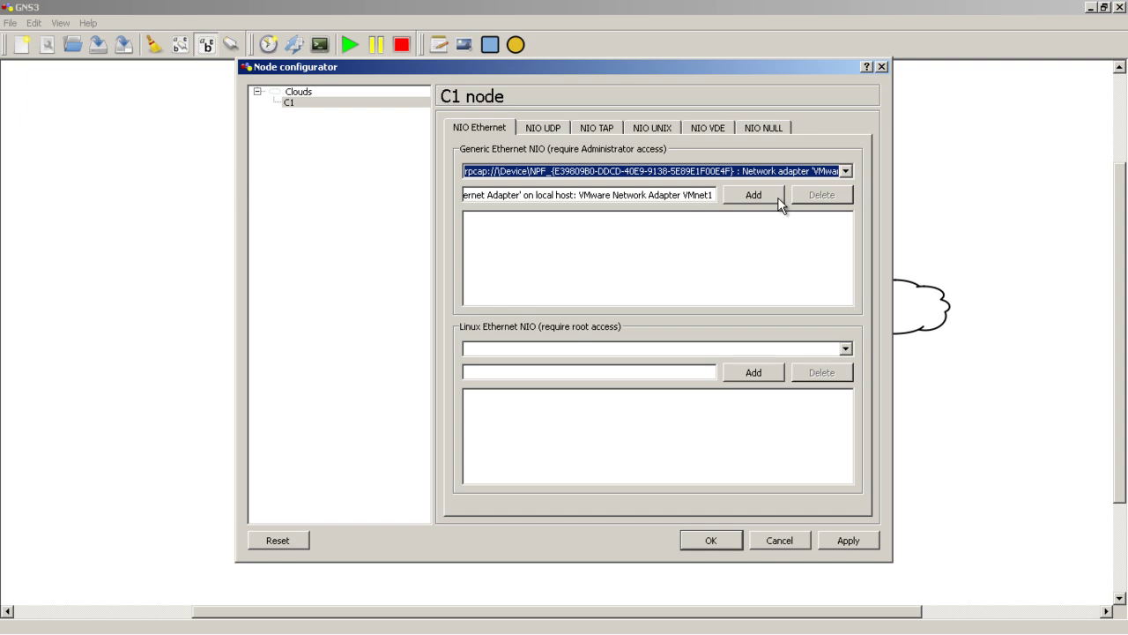
click(779, 204)
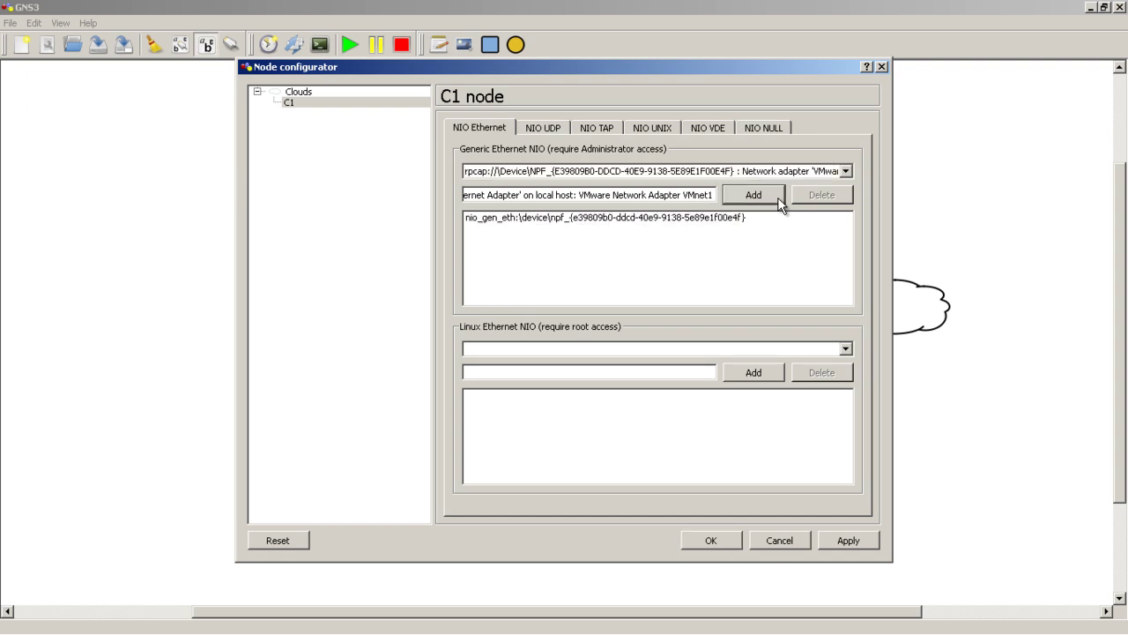
click(685, 538)
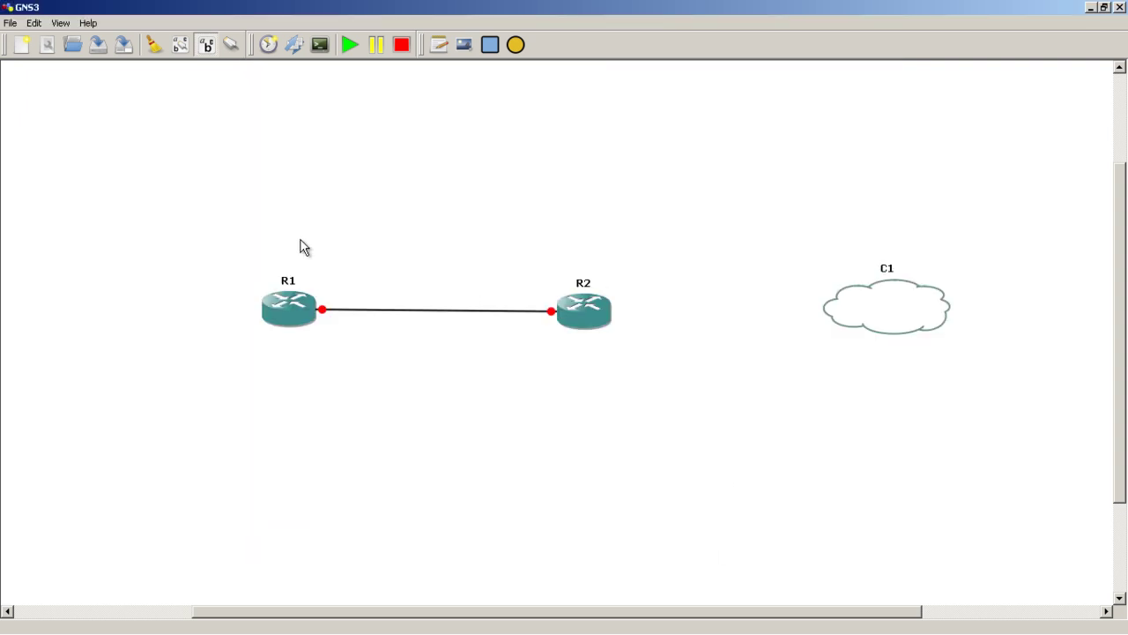
- Shift R1 and R2 left and link R2's interface to cloud C1
drag(291, 304, 192, 283)
drag(588, 319, 535, 306)
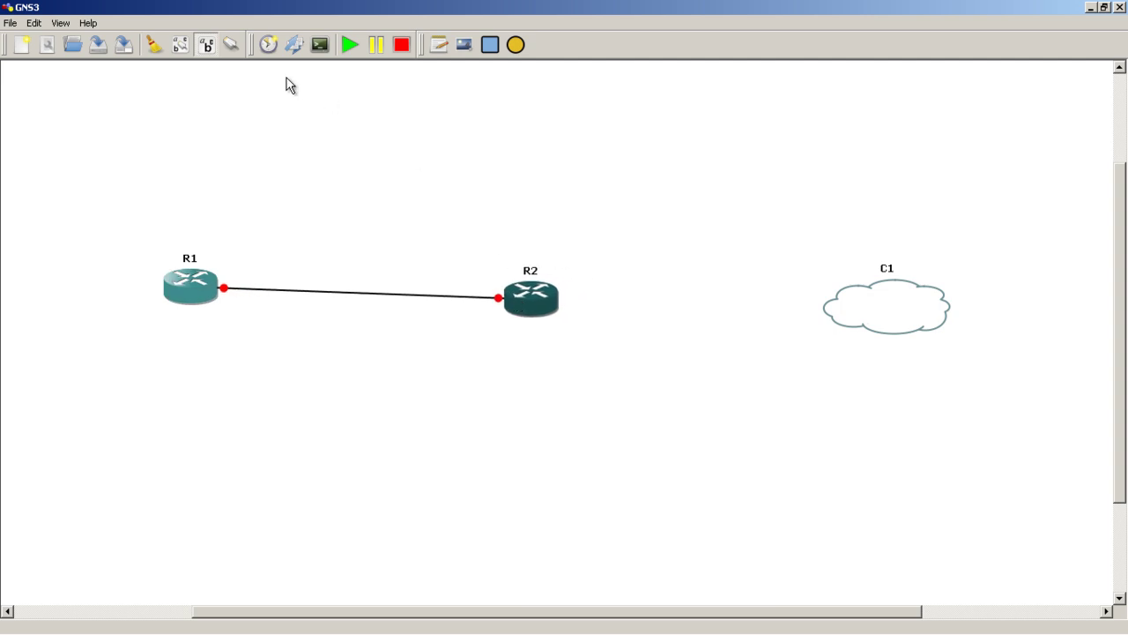
click(232, 44)
click(533, 304)
click(551, 344)
click(899, 305)
click(903, 323)
click(241, 52)
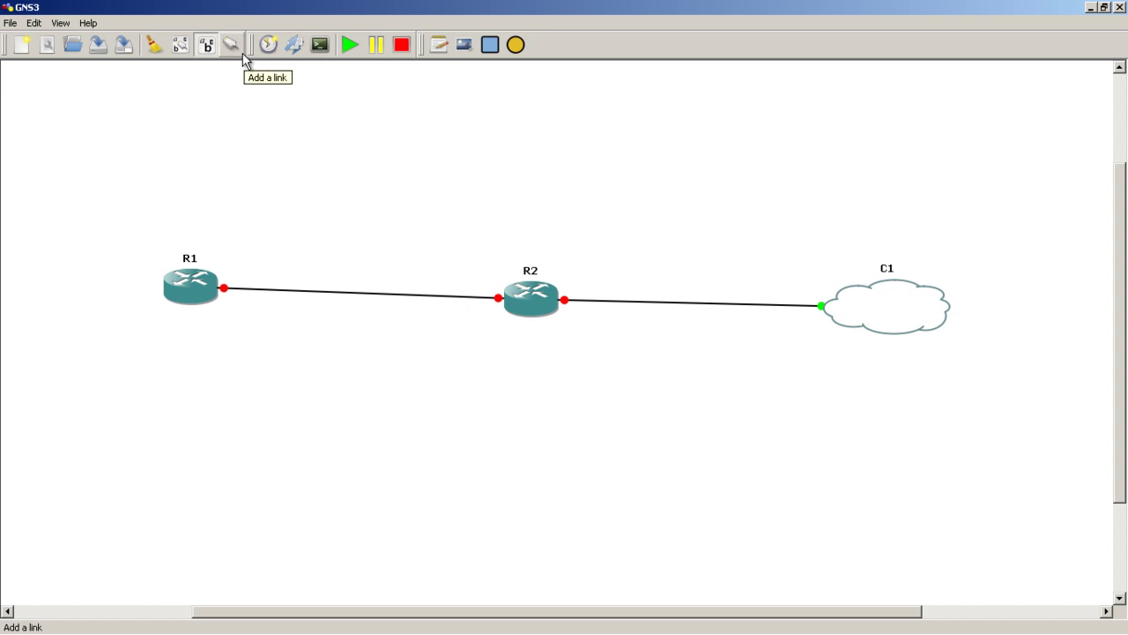
- Start all routers and open the R1 and R2 console windows
click(319, 45)
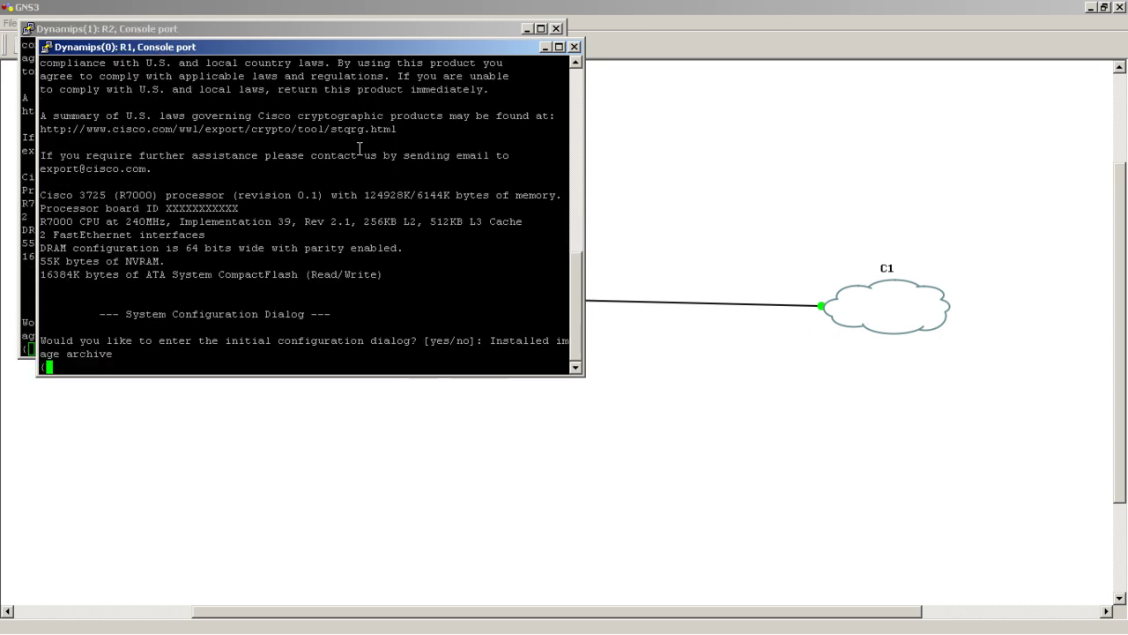
- Bring R2's console forward, decline the initial configuration dialog, and reach the Router> prompt
click(545, 48)
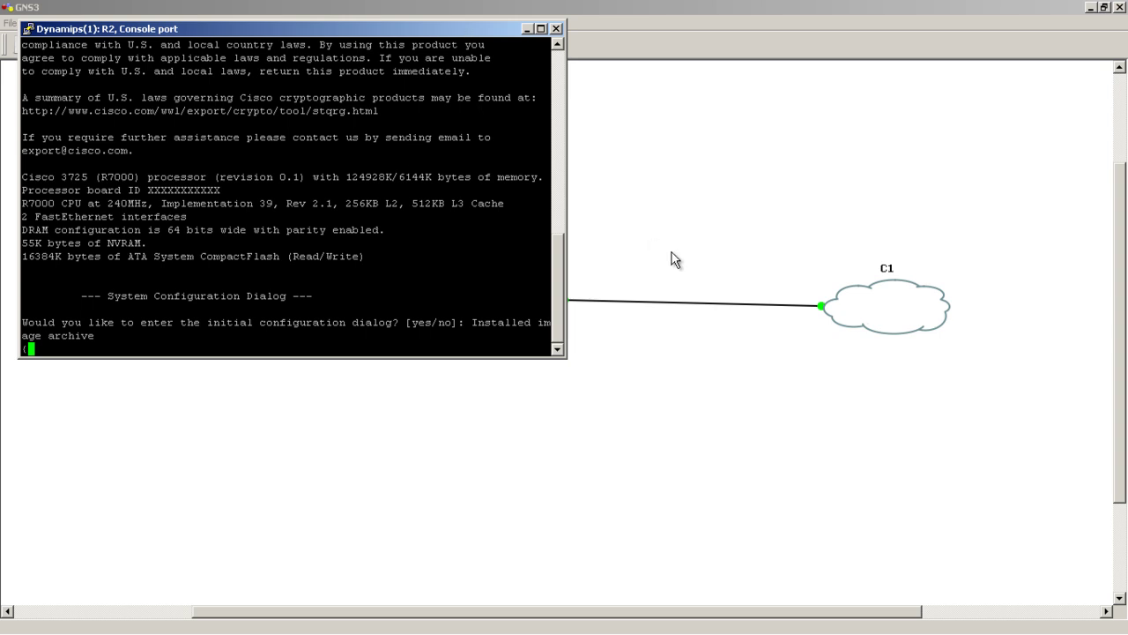
drag(454, 28, 561, 429)
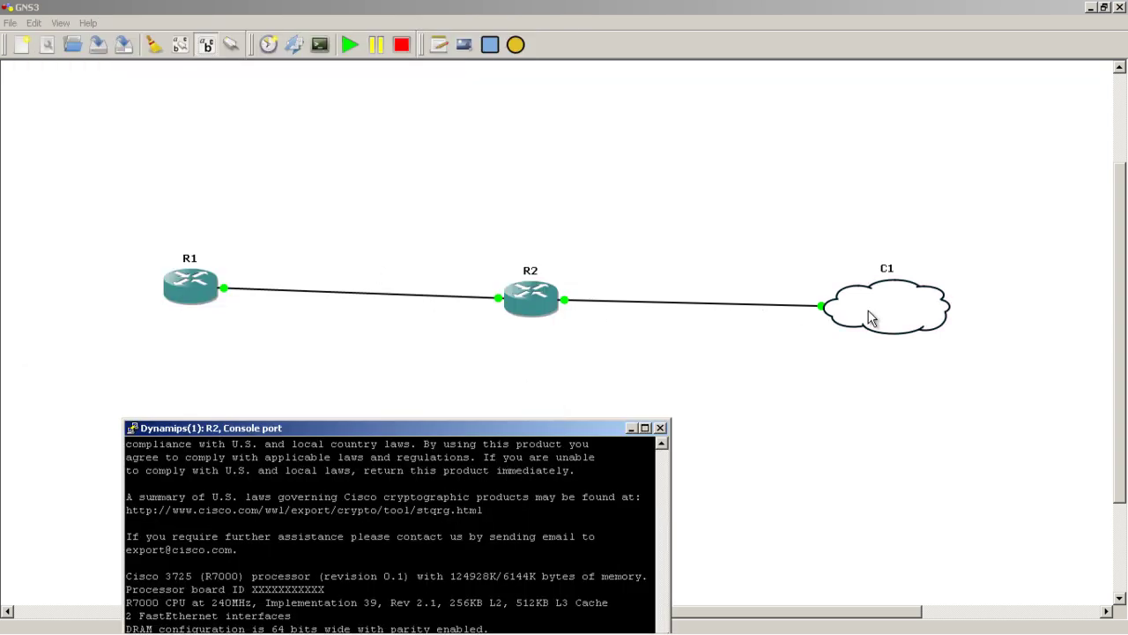
drag(445, 427, 557, 147)
text(no)
key(Return)
drag(542, 151, 562, 79)
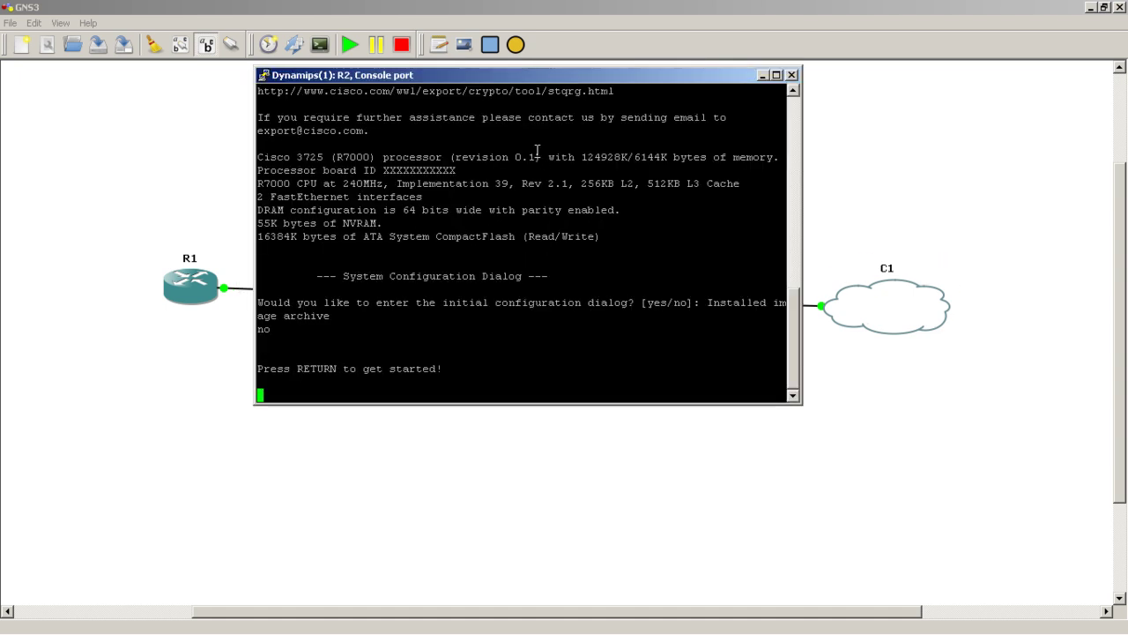
key(Return)
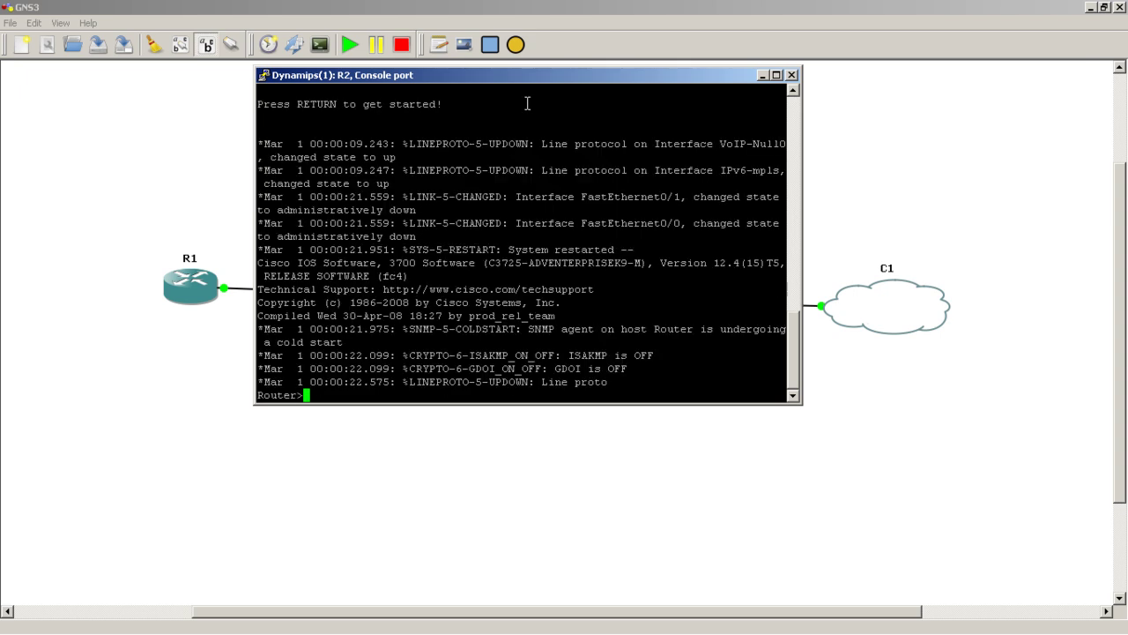
key(Return)
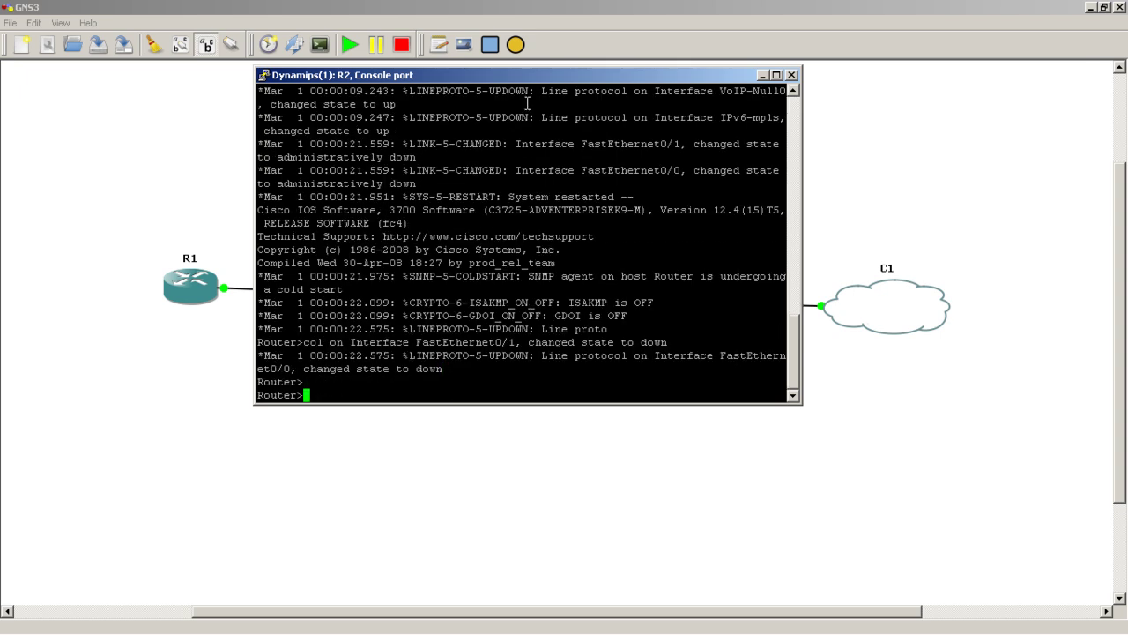
- In global config, set hostname R2 and disable ip domain-lookup
text(enable)
key(Return)
text(conf t)
key(Return)
text(hostn)
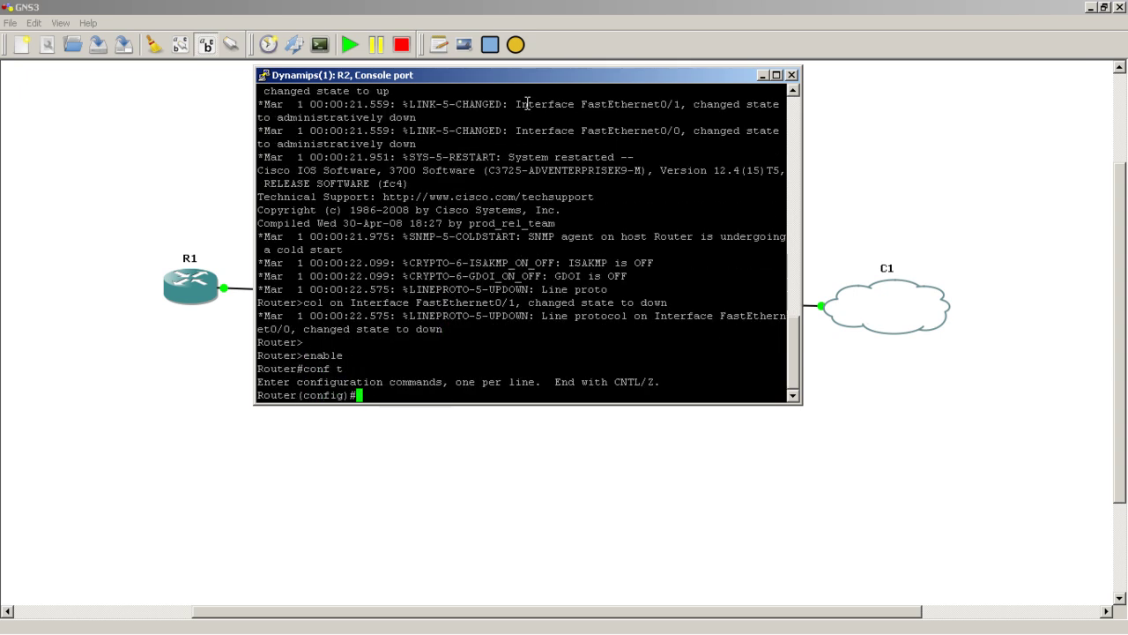
text(ame R2)
key(Return)
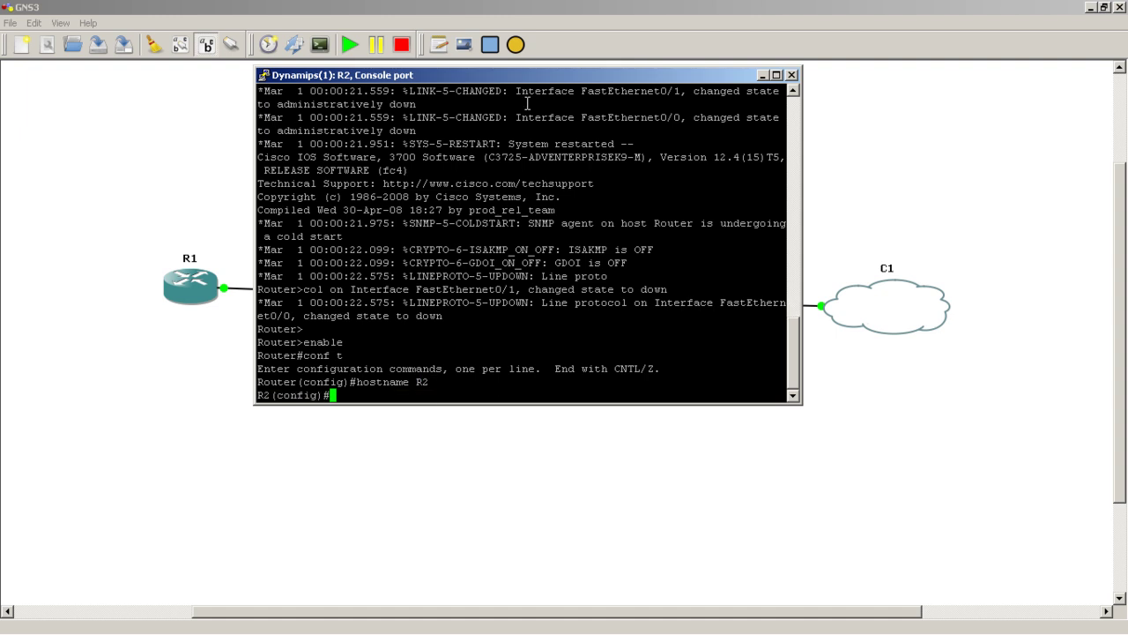
text(no ip domain-lookup)
key(Return)
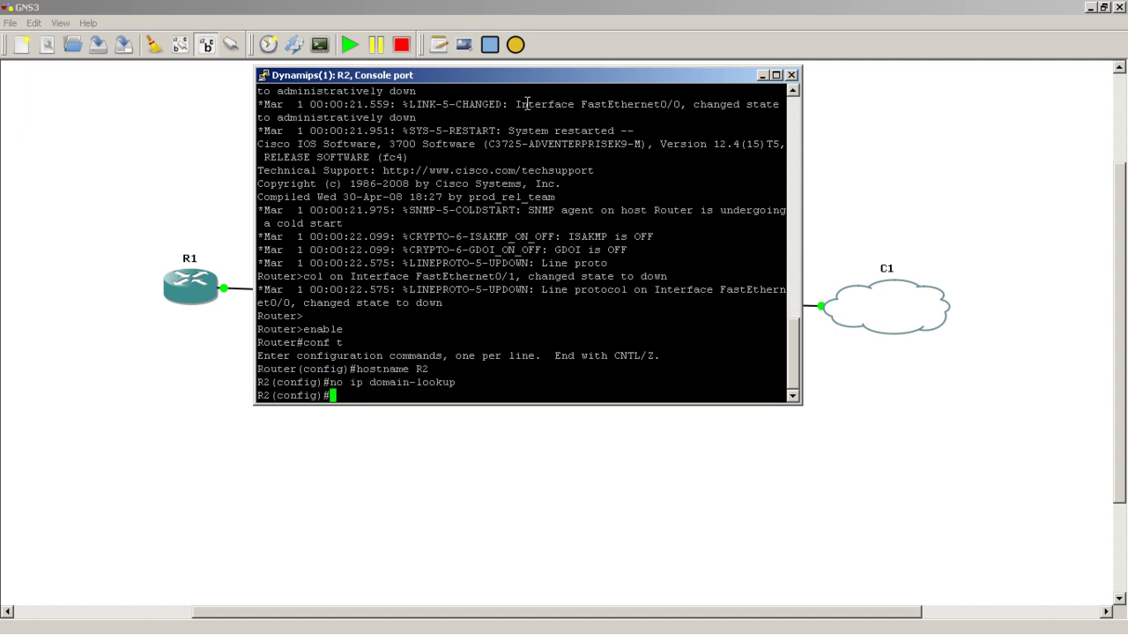
- Enter the address 2.2.2.2 255.255.255.255 on interface loopback 0
text(int loopback 0)
key(Return)
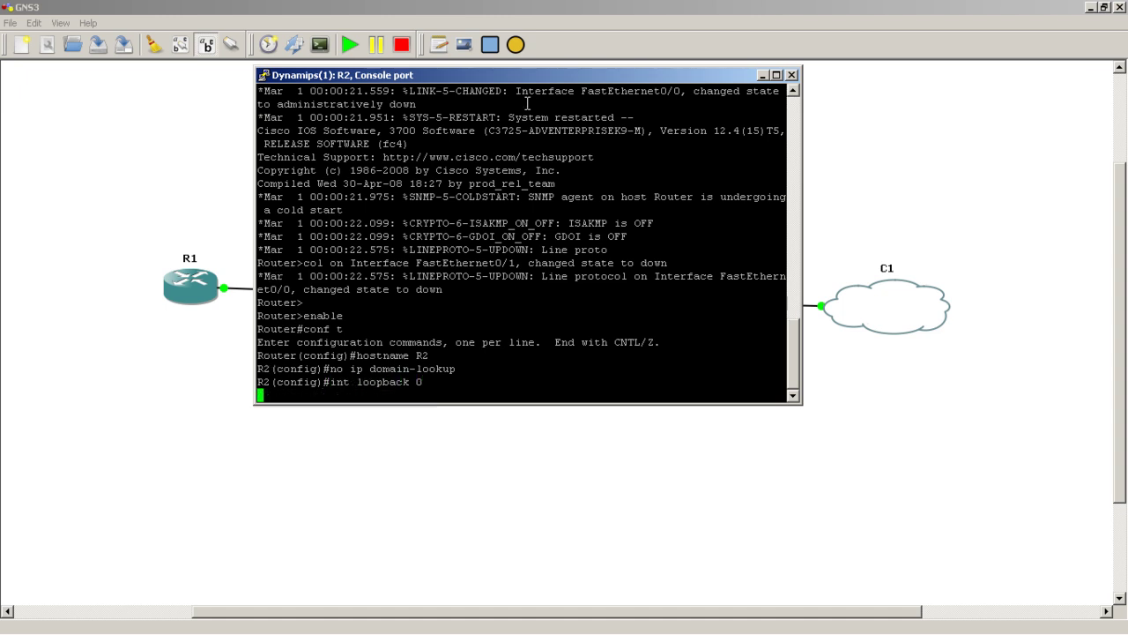
text(ip add)
key(Tab)
text(2)
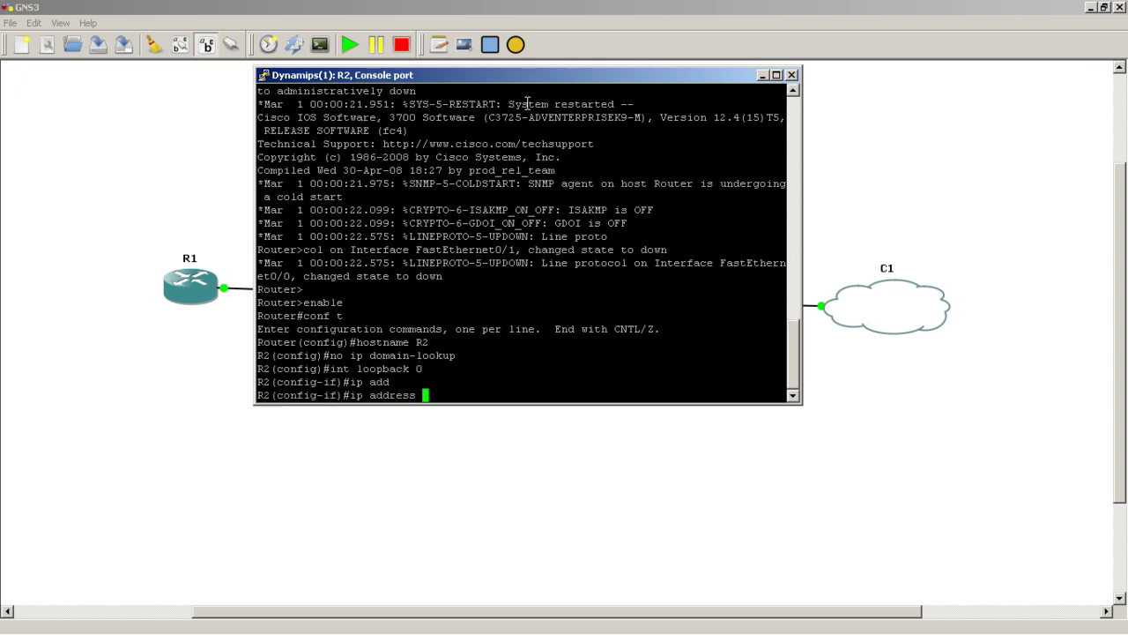
text(.2p2)
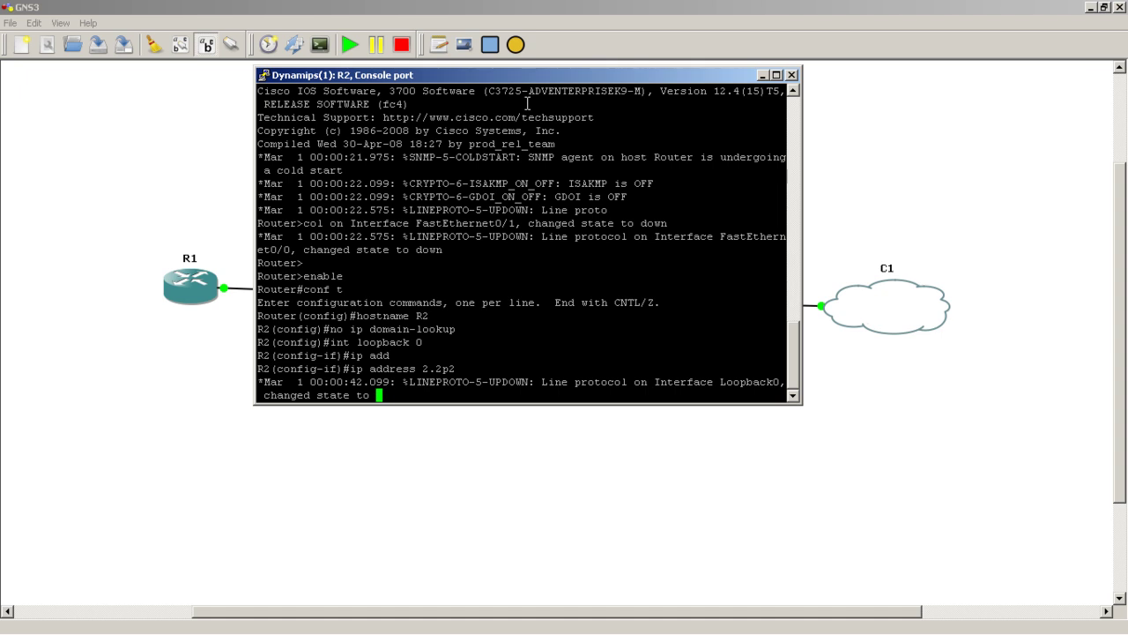
key(BackSpace)
key(BackSpace)
text(.2.2 2)
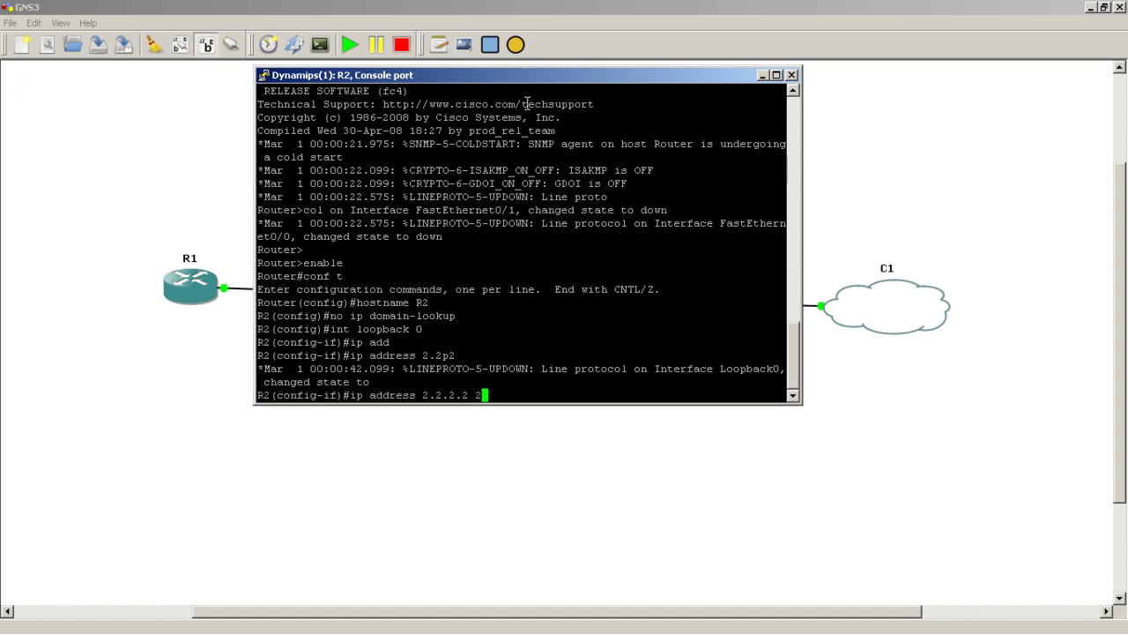
text(55.255.255.255)
- Apply the loopback address, then give FastEthernet0/1 9.9.9.1 255.255.255.0 and enable it
key(Return)
text(int fast 0/)
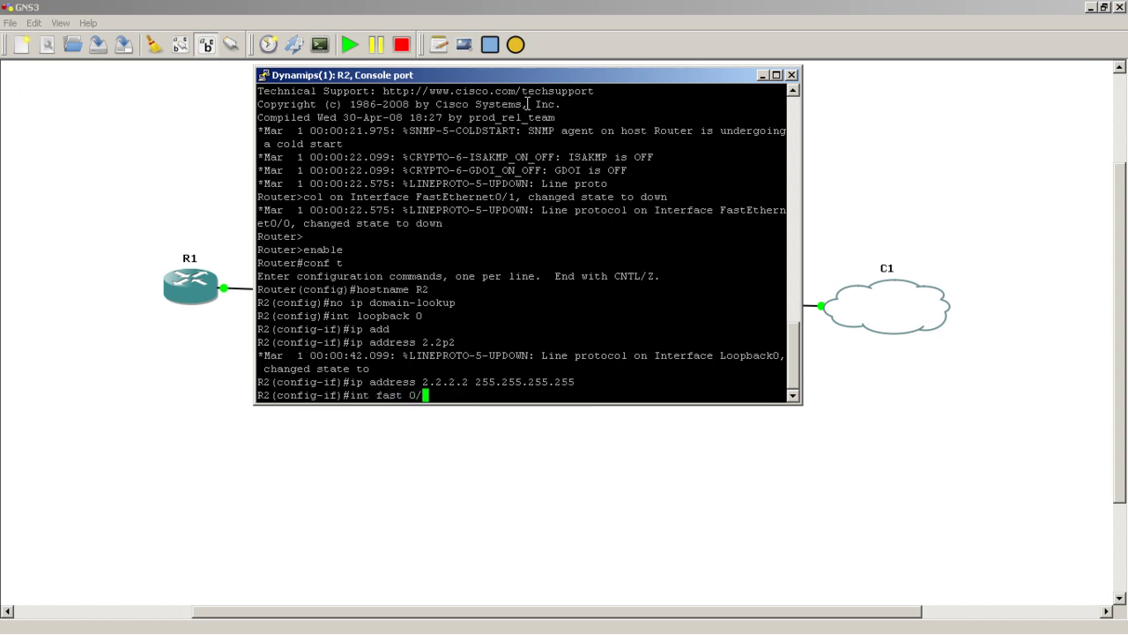
text(1)
key(Return)
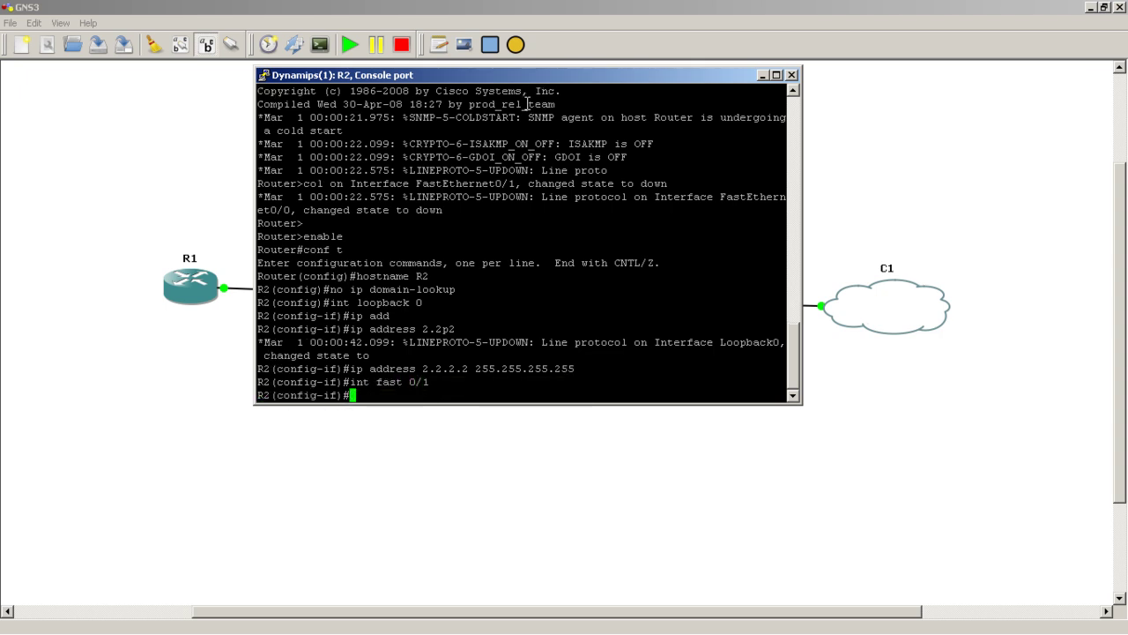
text(ip add)
key(Tab)
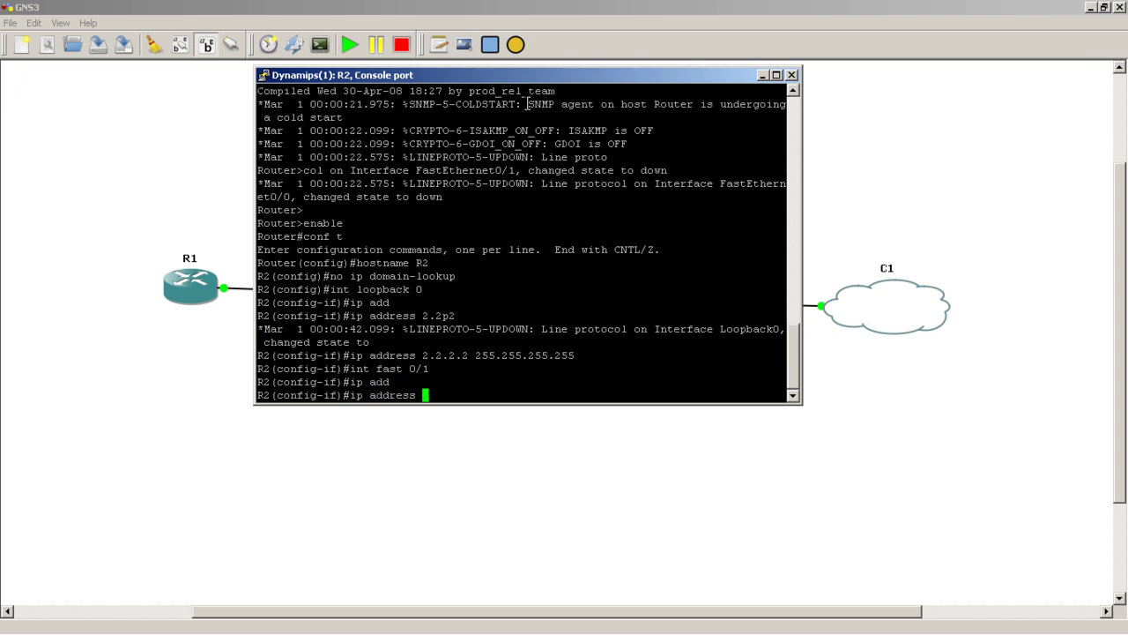
text(9.9.9.1 255.255.255.255.0)
key(Return)
text(no )
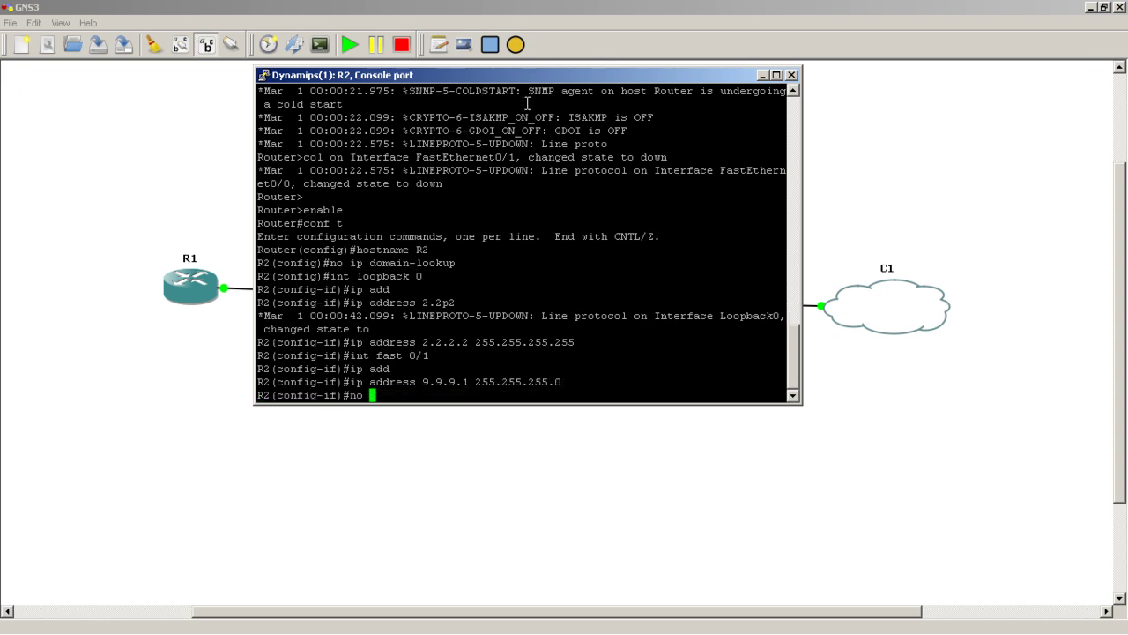
text(shut)
key(Return)
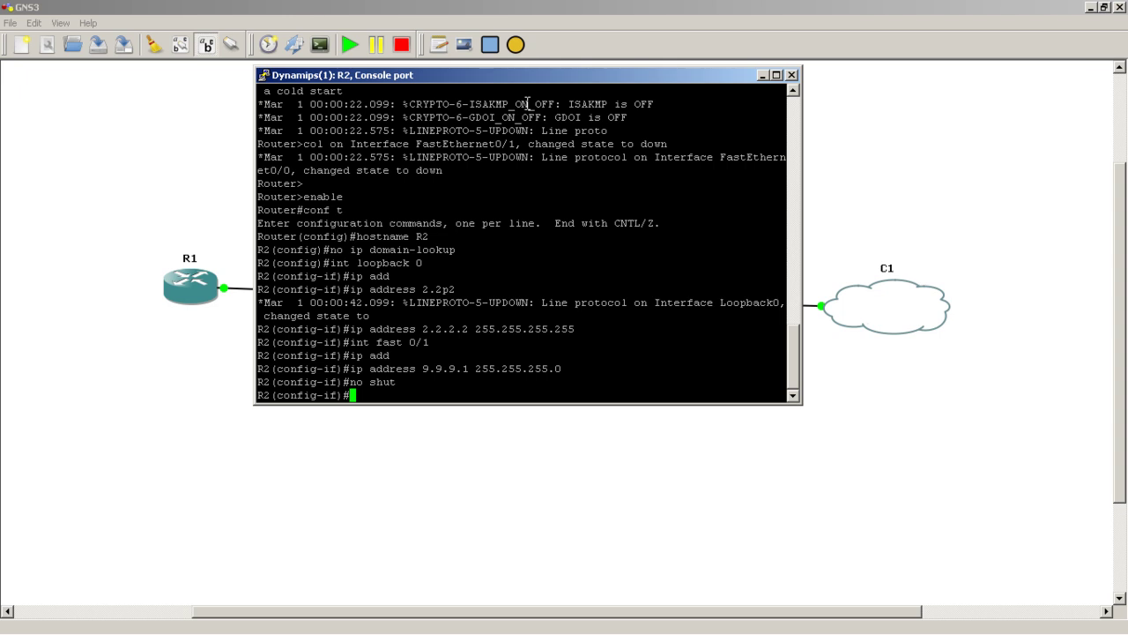
- Give FastEthernet0/0 10.10.12.2 255.255.255.0 and bring it up
text(int fas)
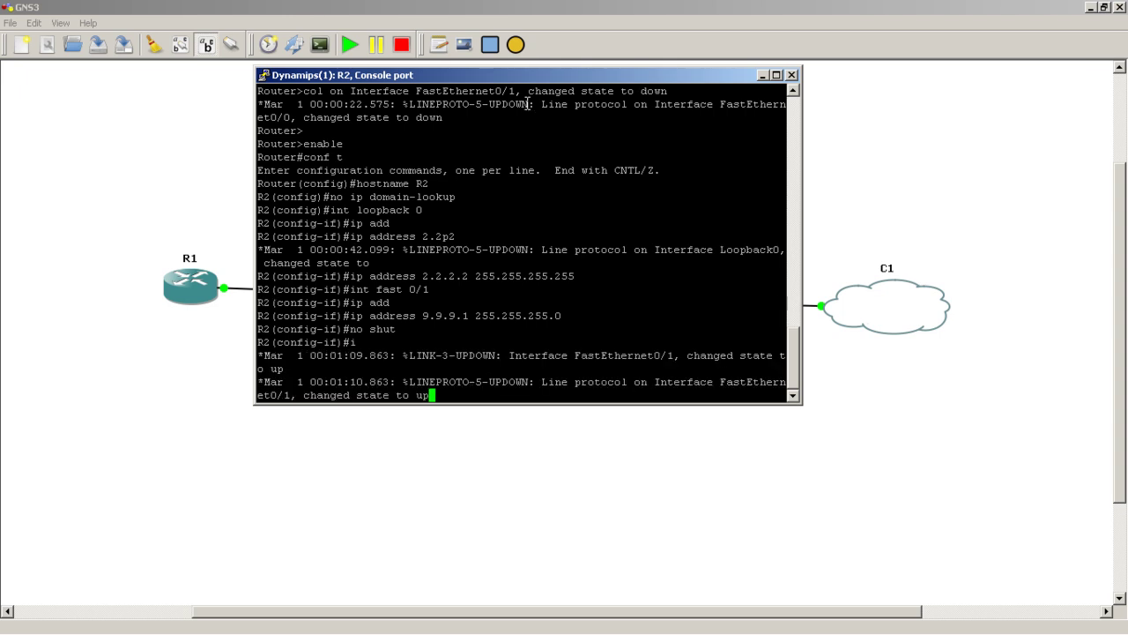
text(t 0/0)
key(Return)
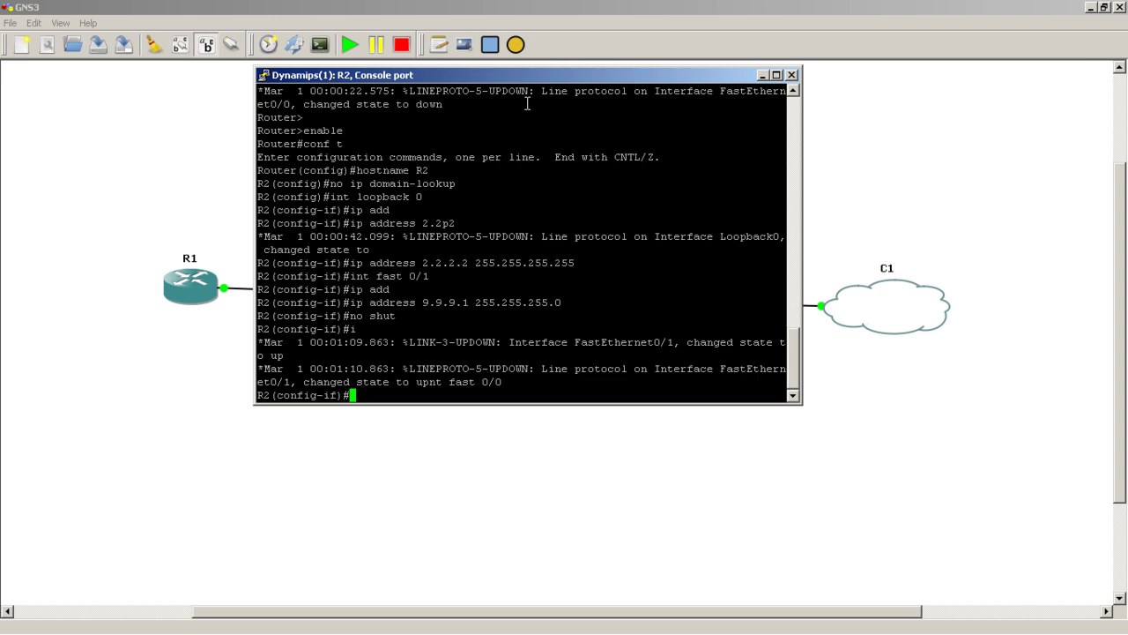
text(ip add)
key(Tab)
text(10.10.1)
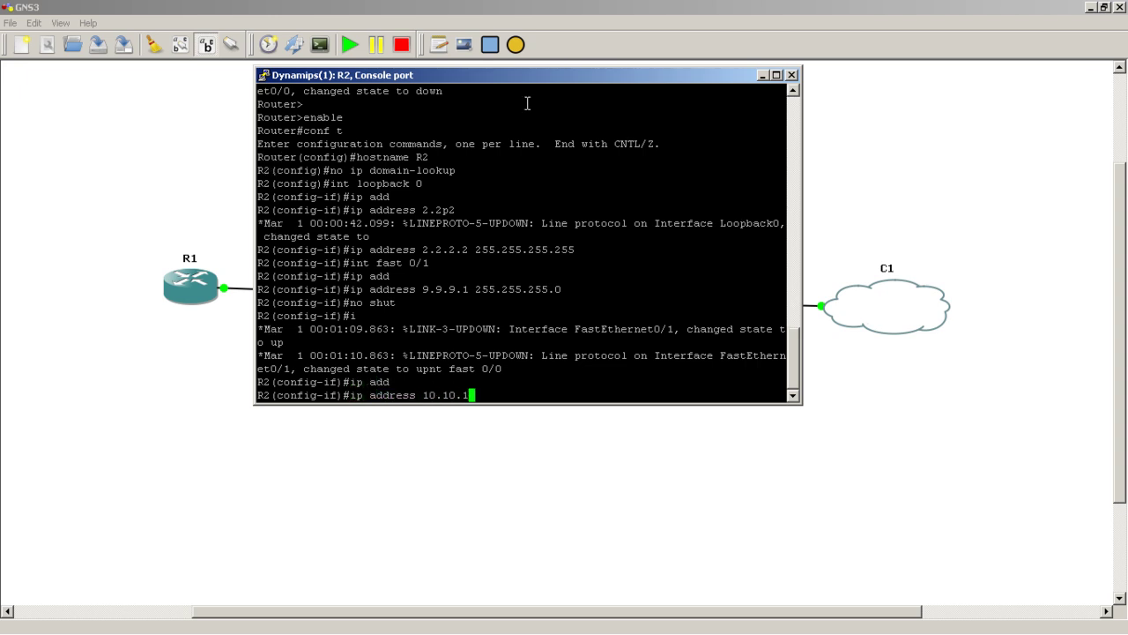
text(2.2 255.255.255.0)
key(Return)
text(no shut)
key(Return)
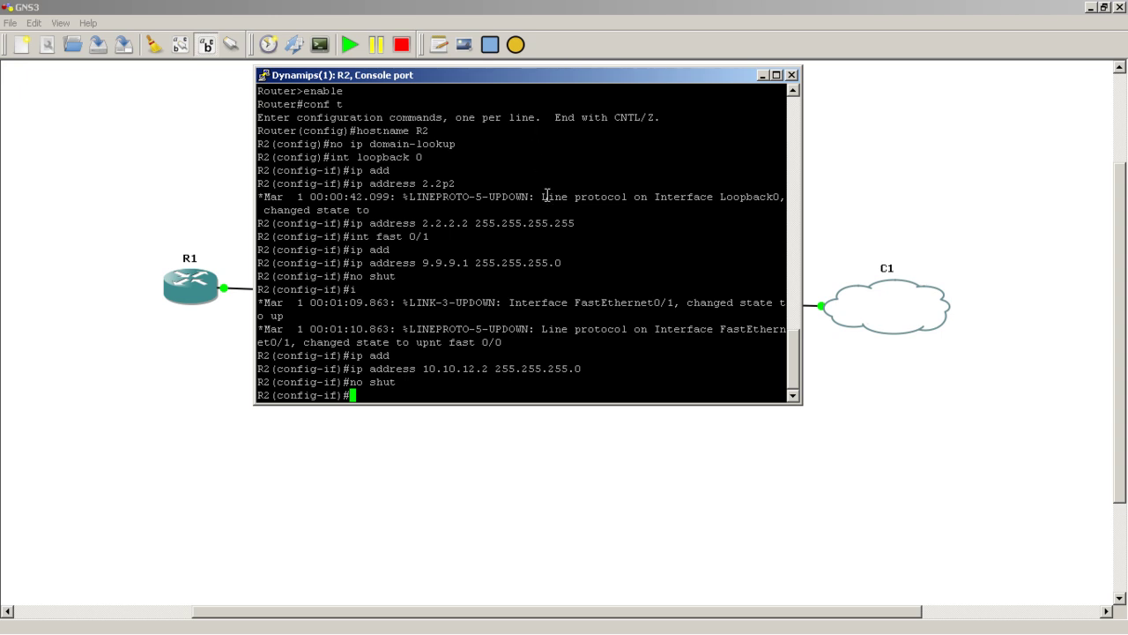
- Return to the R2# prompt and ping 9.9.9.9
text(exit)
key(Return)
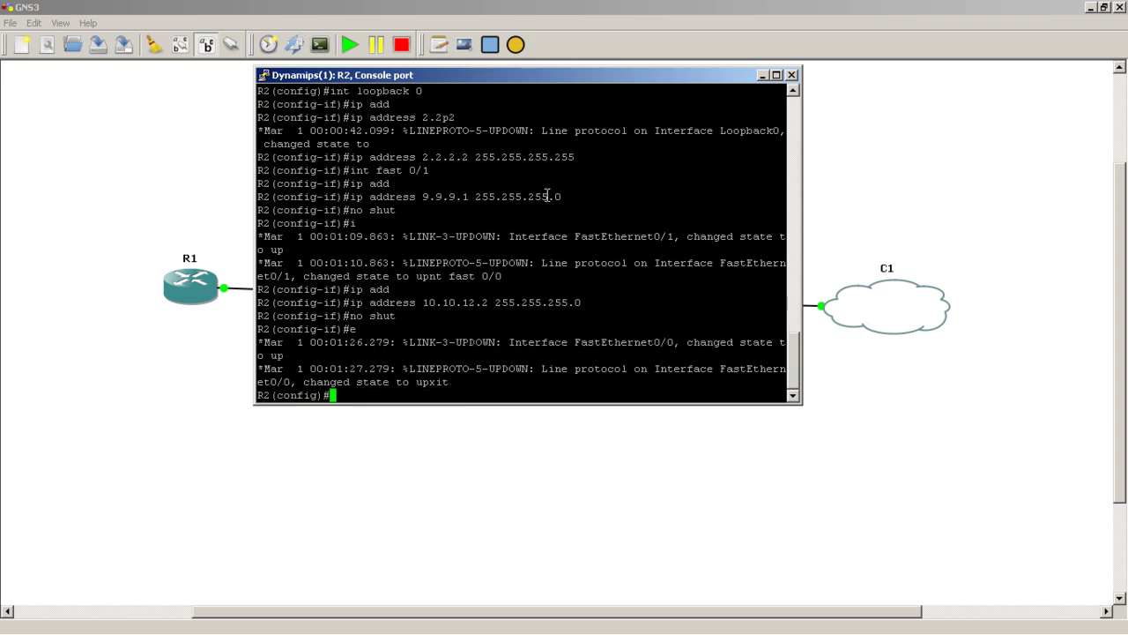
text(exit)
key(Return)
text(ping 9.9.9.9)
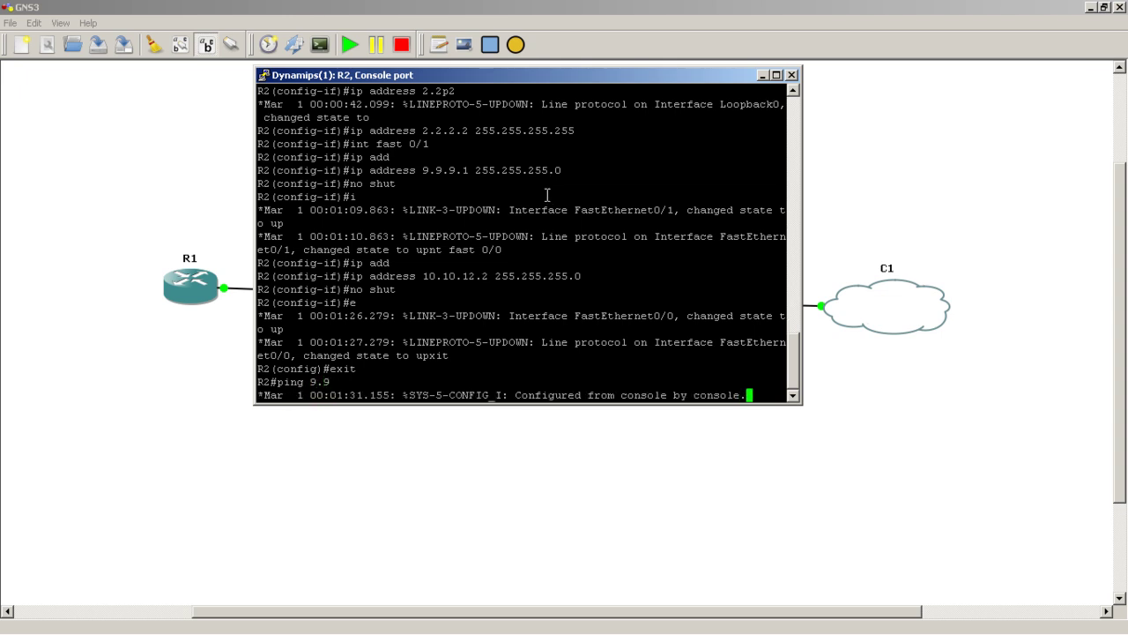
key(Return)
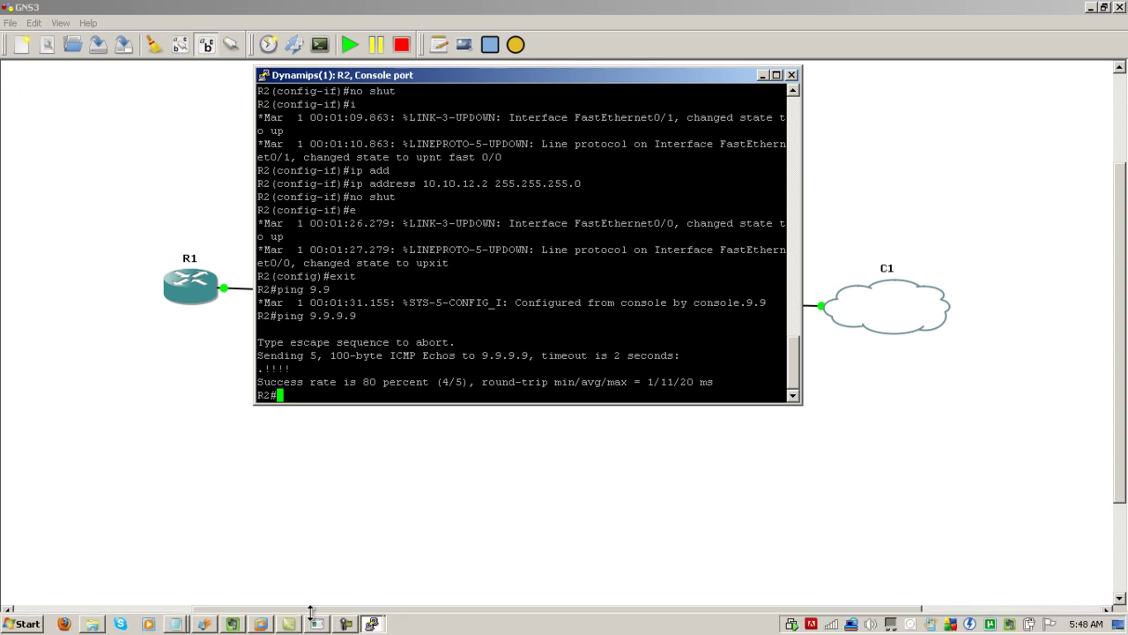
- Bring R1's console to the front and decline its initial configuration dialog
click(371, 624)
click(441, 595)
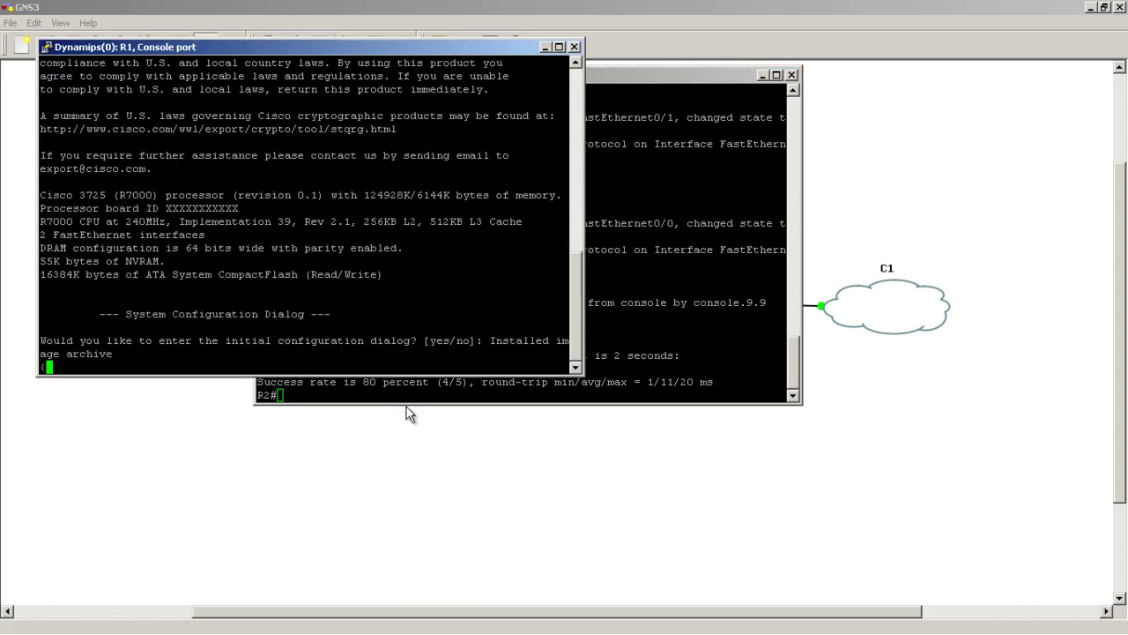
drag(462, 48, 680, 73)
key(Return)
text(no)
key(Return)
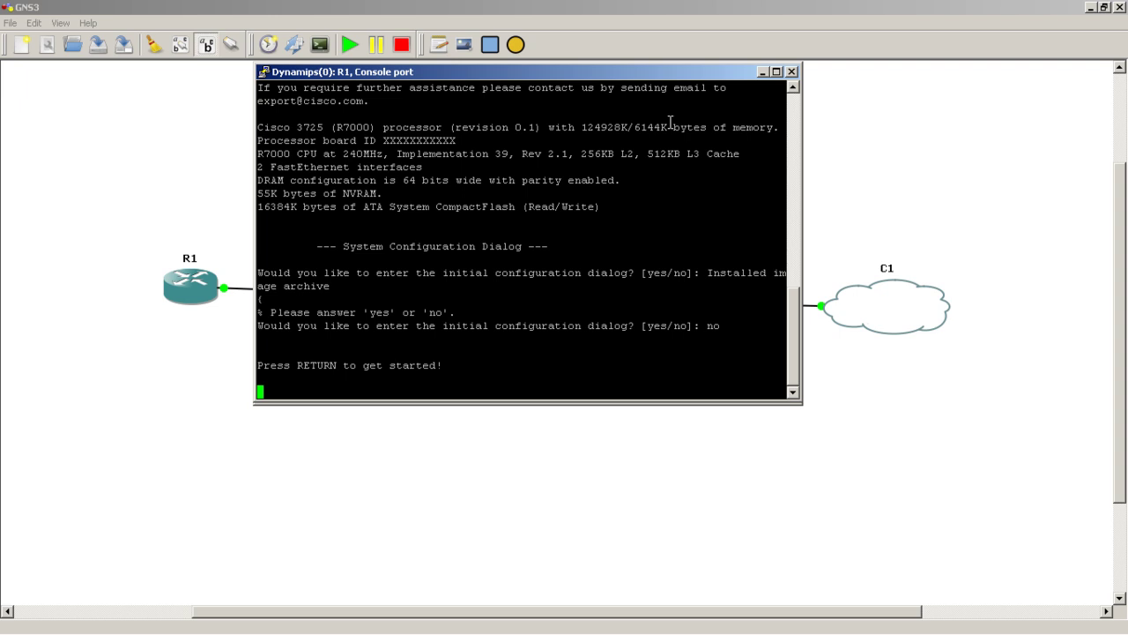
key(Return)
key(Return)
key(Return)
- In global config, set hostname R1 and disable ip domain-lookup
text(enable)
key(Return)
text(conf t)
key(Return)
text(hostname R1)
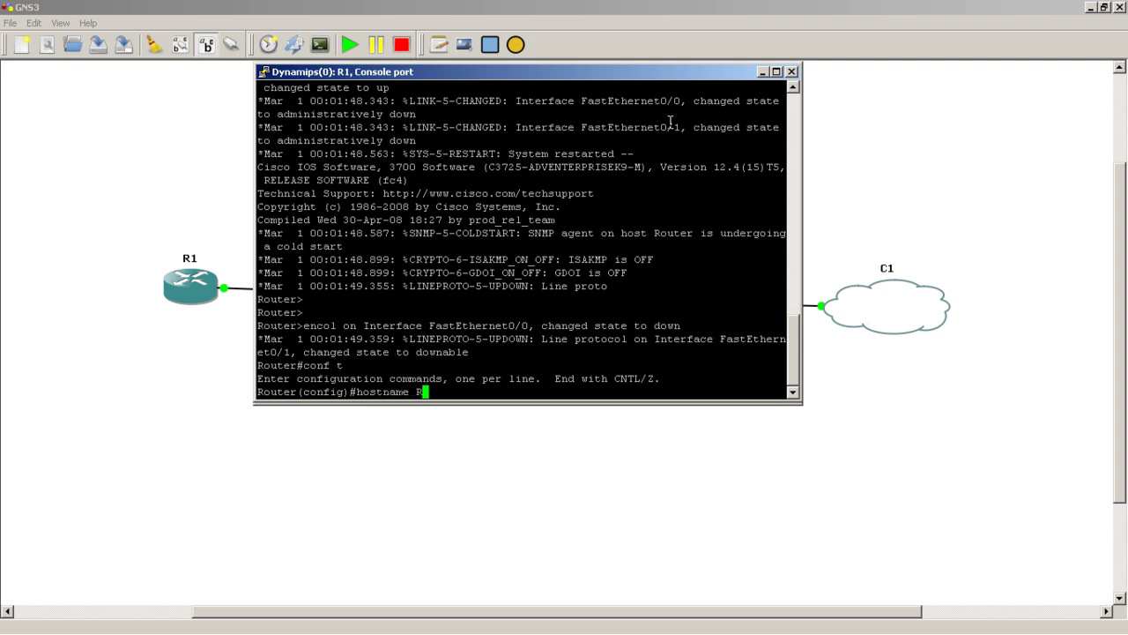
key(Return)
text(no ip domain-lookup)
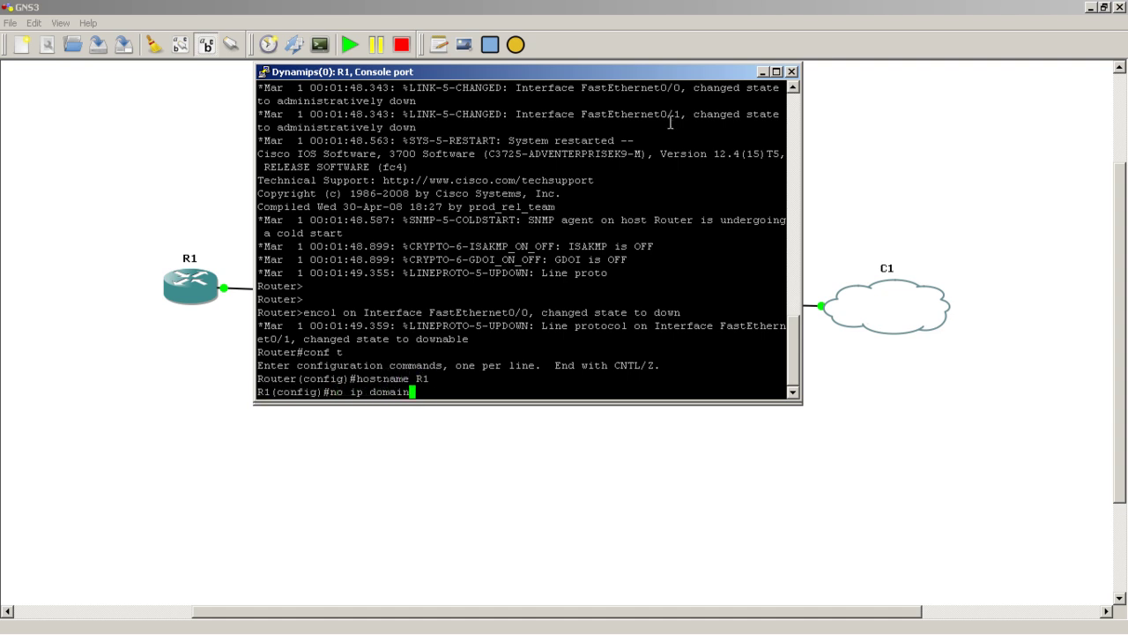
key(Return)
- Assign 1.1.1.1 255.255.255.255 to interface loopback0
key(Return)
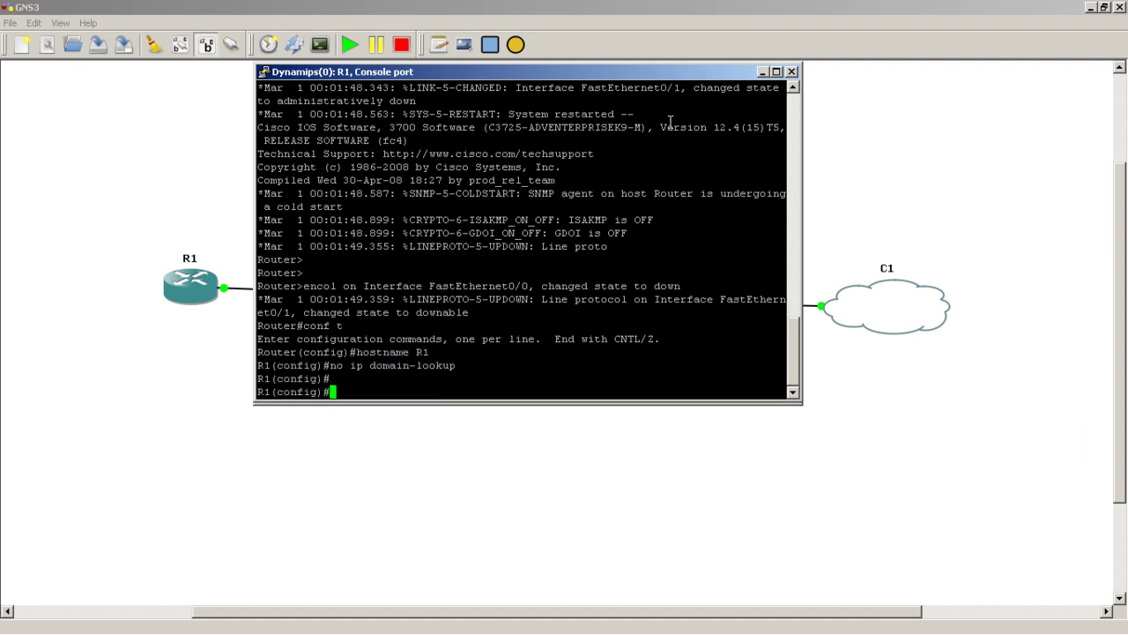
text(int loopback0)
key(Return)
text(ip addh)
key(Tab)
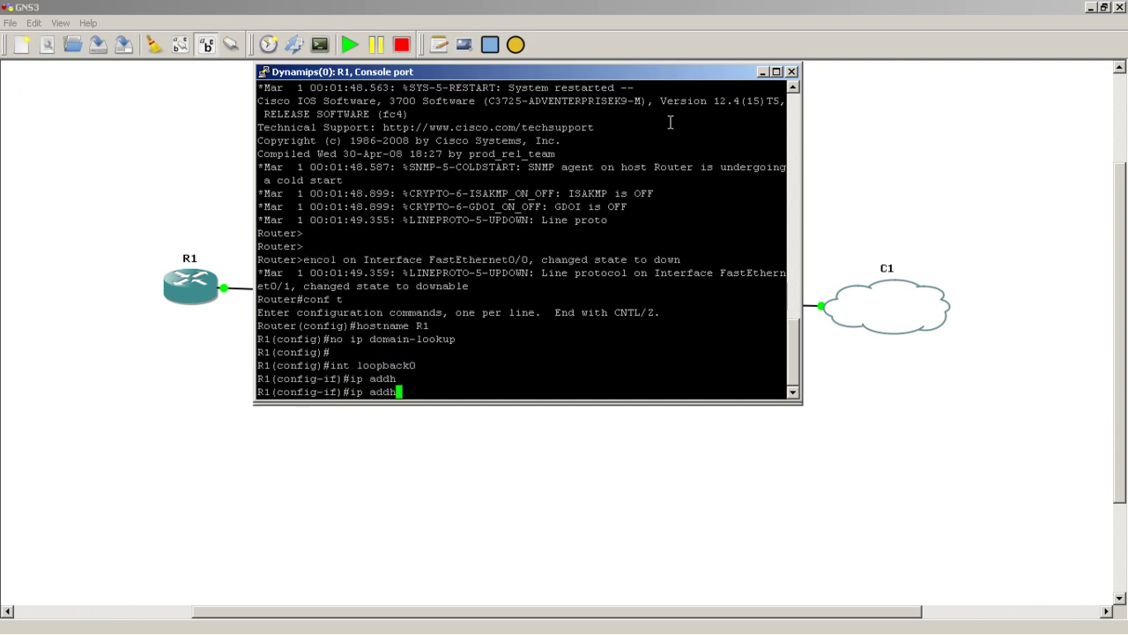
key(BackSpace)
key(Tab)
text(1.1.)
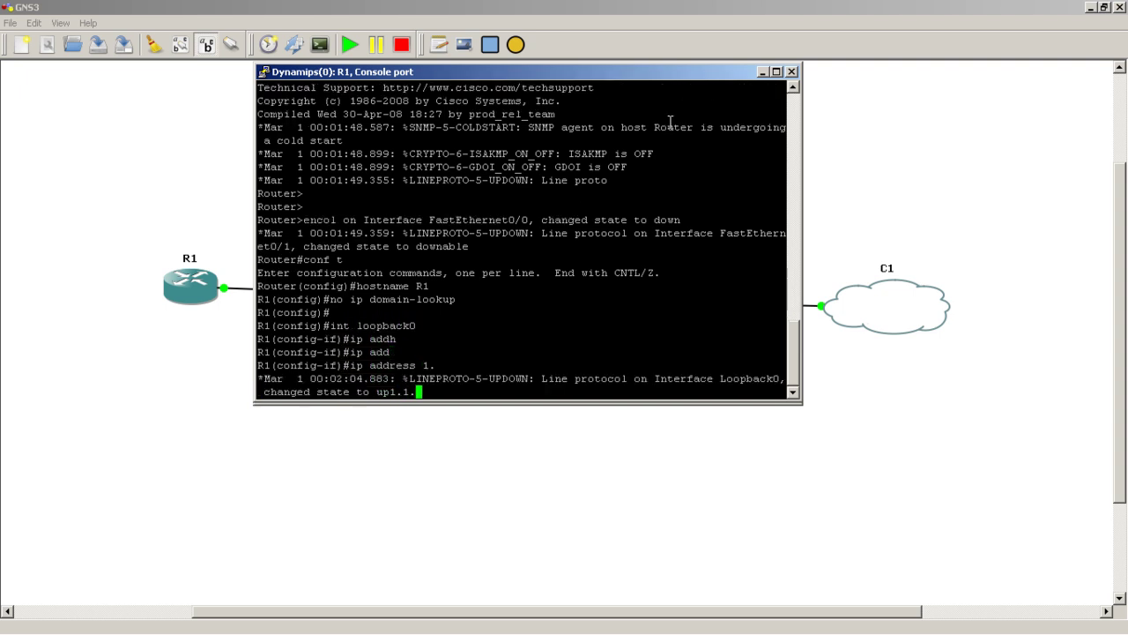
text(255.255.255.255)
key(Return)
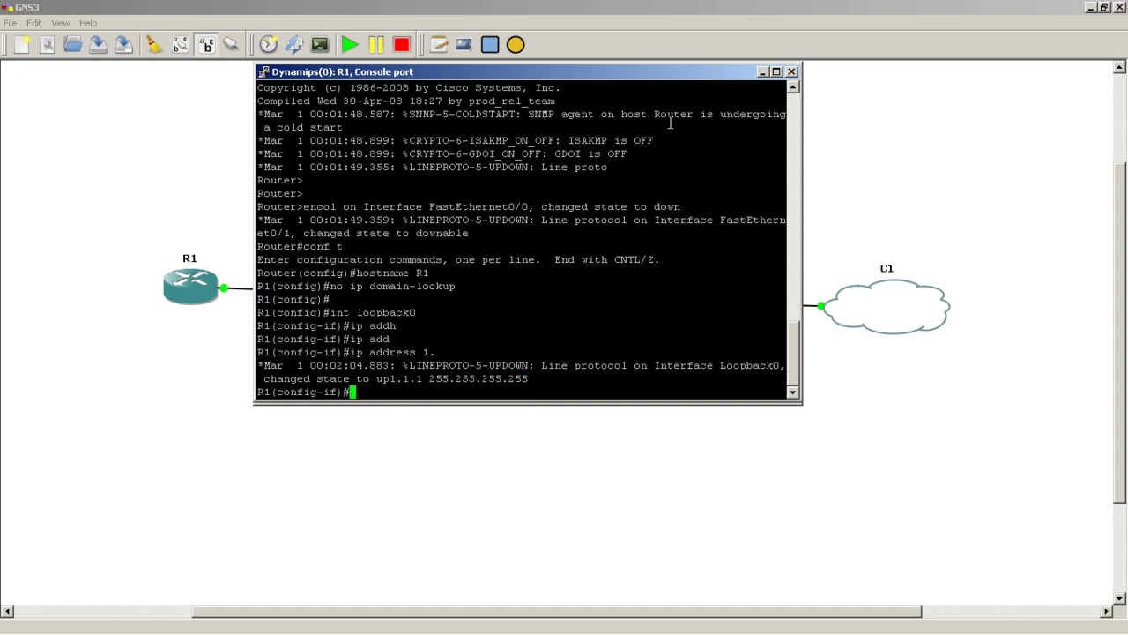
- Give FastEthernet0/0 10.10.12.1 255.255.255.0 and bring it up
text(int fast 0/0)
key(Return)
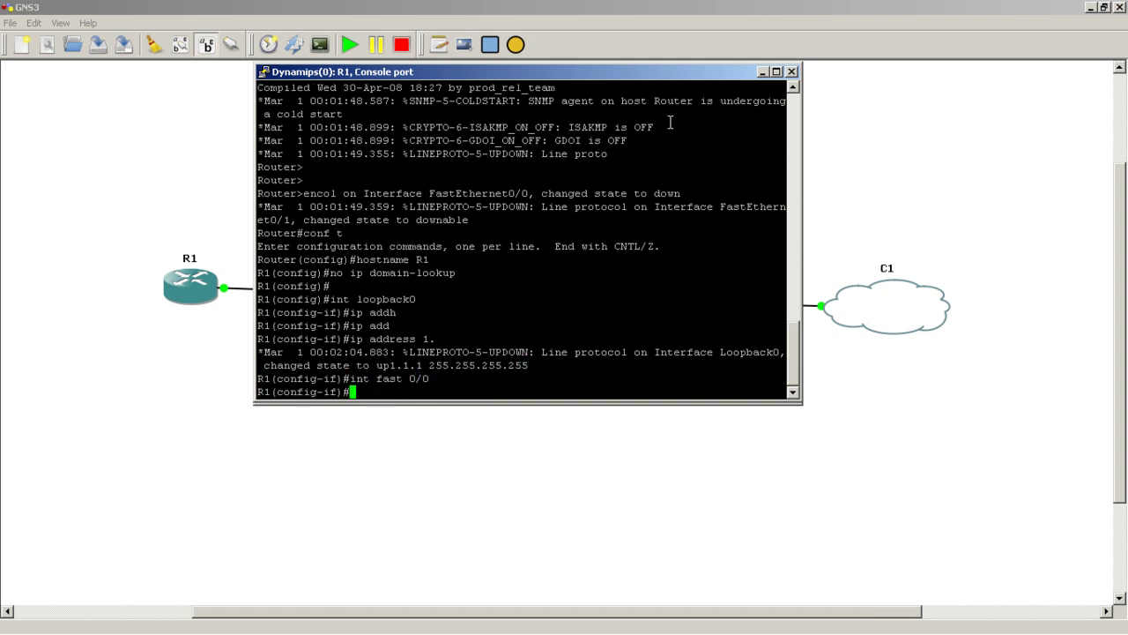
text(ip add)
key(Tab)
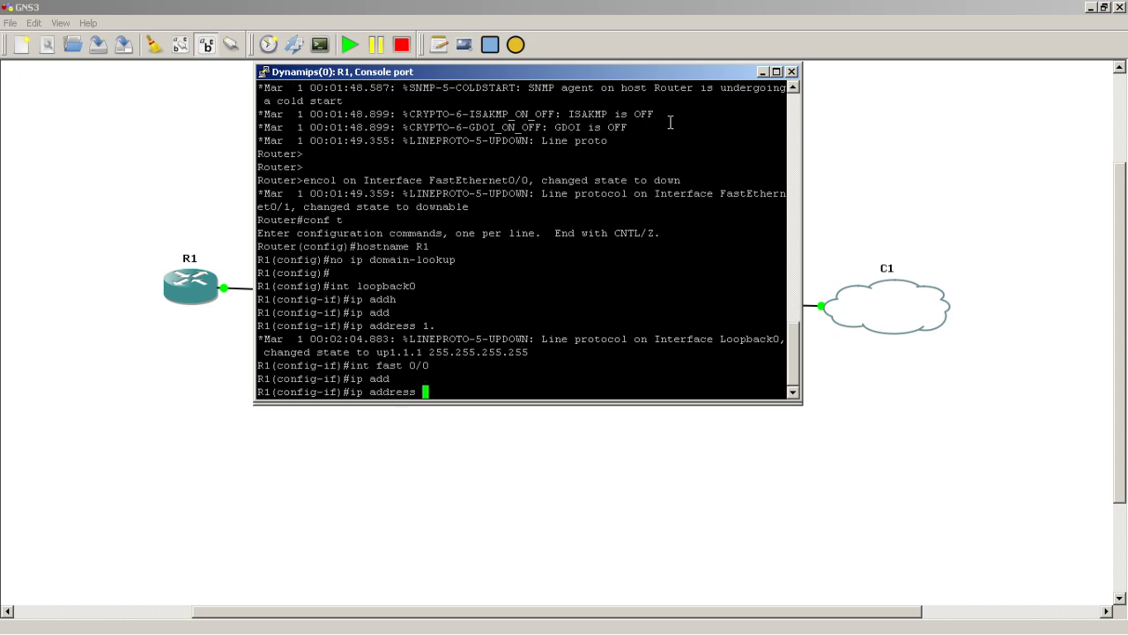
text(10.10.12.1 255.255.255.0)
key(Return)
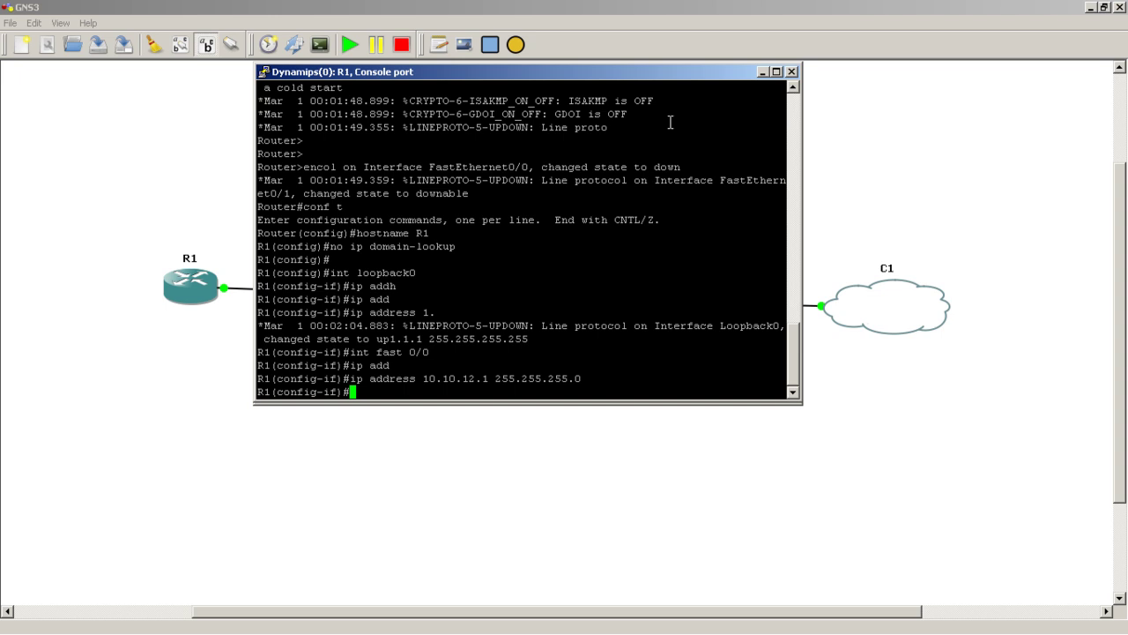
text(no shut)
key(Return)
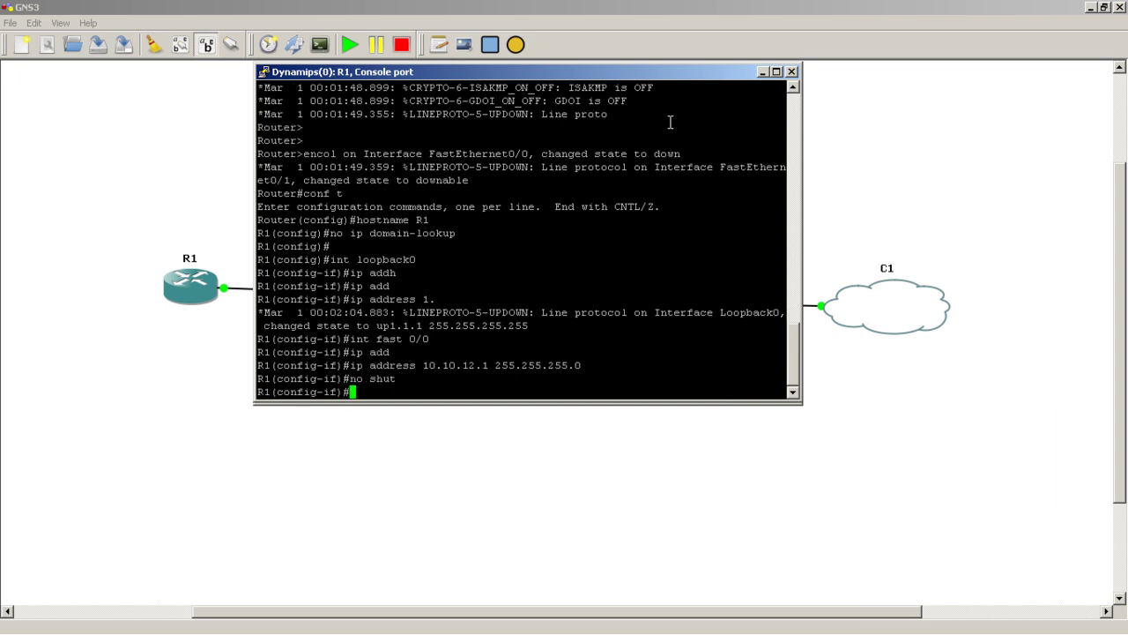
- Return to the R1# prompt and type ping 10.10.12.2
text(exit)
key(Return)
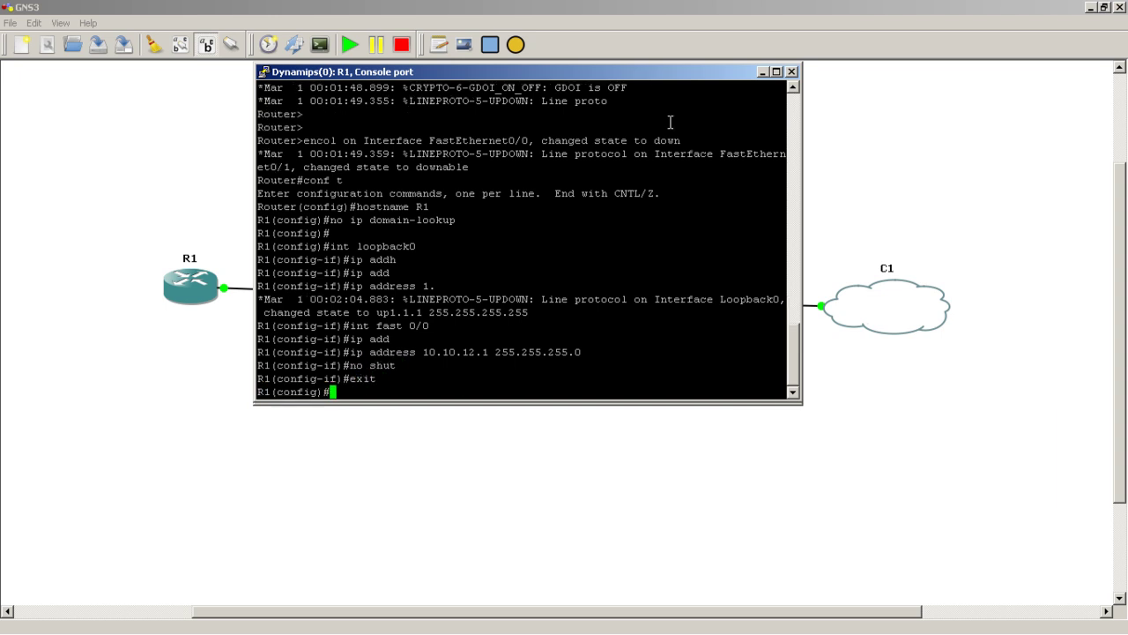
text(exit)
key(Return)
text(ping 10.10)
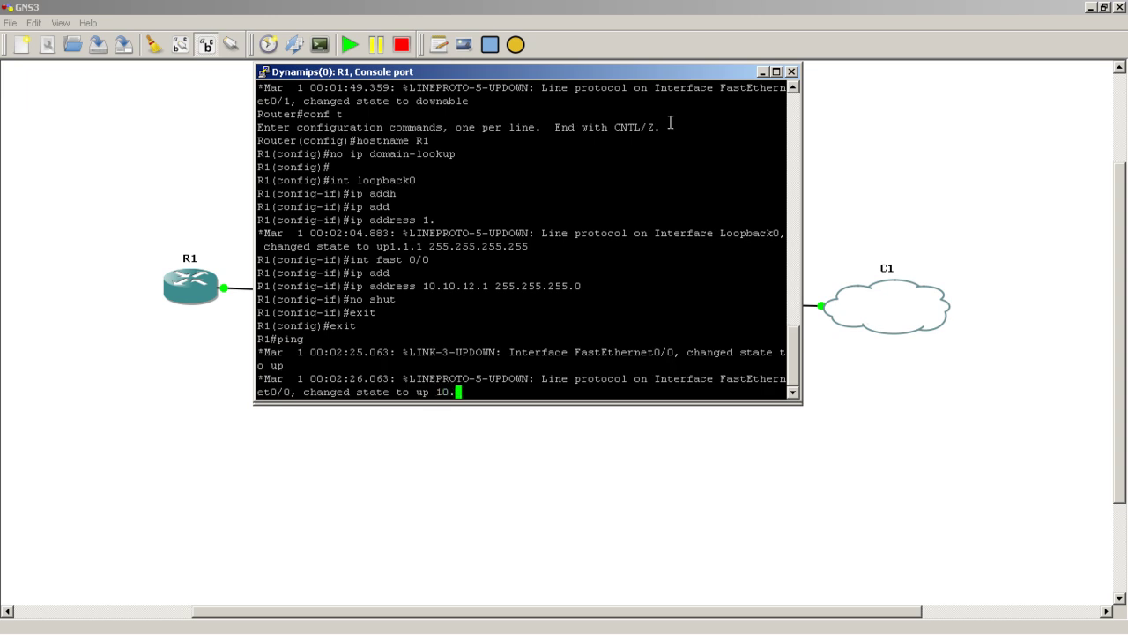
text(.12.2)
- Ping R2 at 10.10.12.2 from R1 and confirm 80 percent (4/5) success
key(Return)
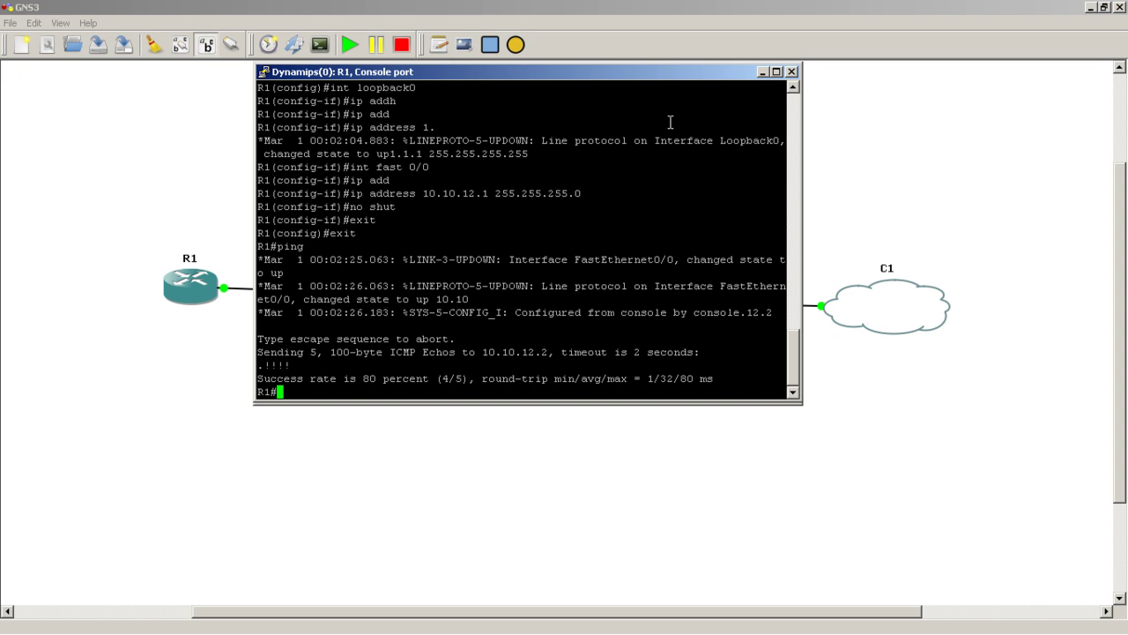
- Minimize the R1 and R2 consoles, then bring R1's console back from the taskbar
click(762, 71)
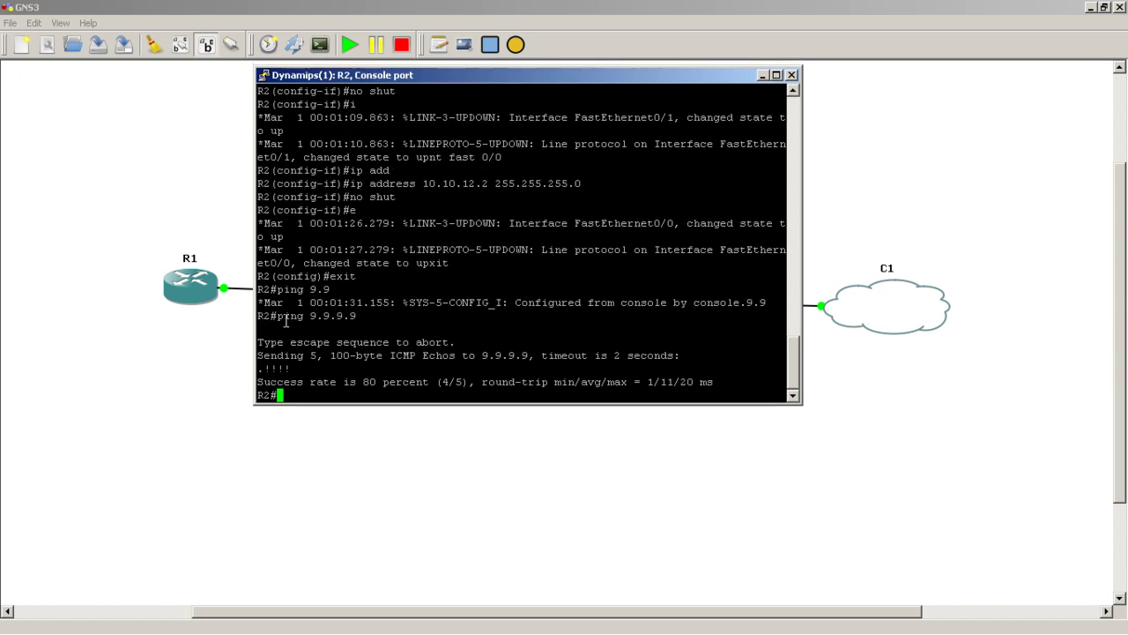
click(763, 75)
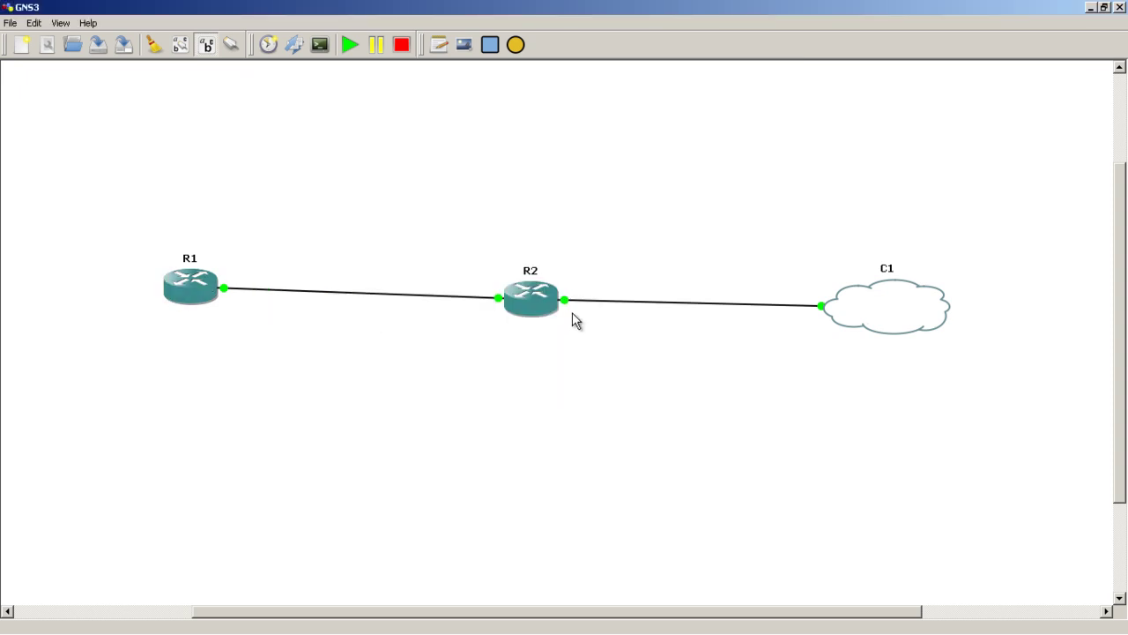
mouse_move(467, 628)
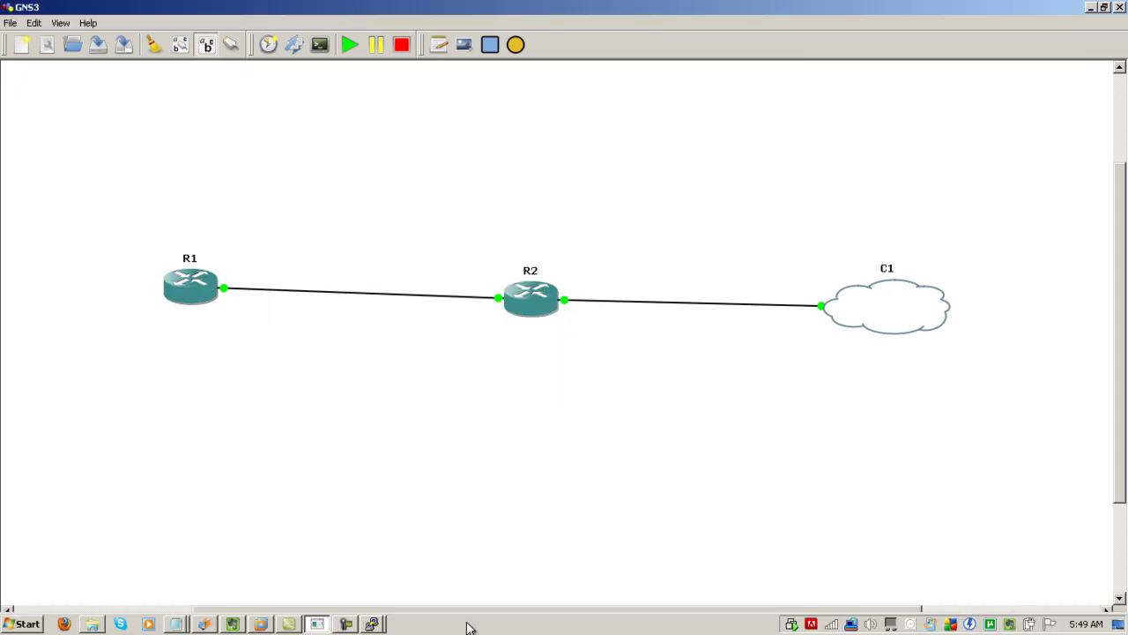
click(370, 623)
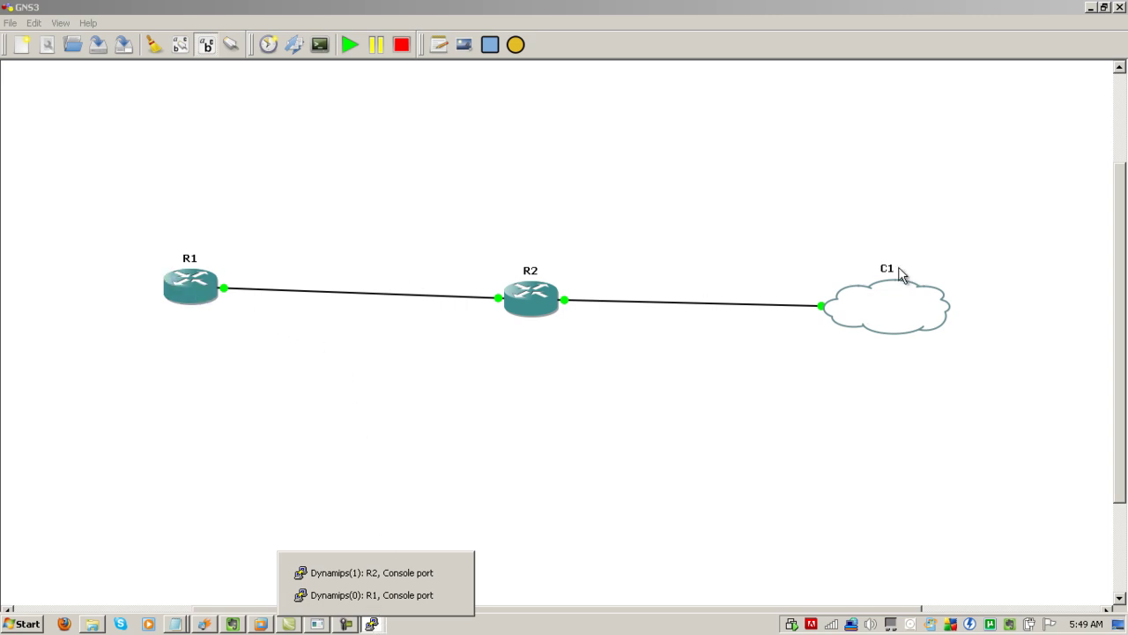
click(353, 595)
- Configure router ospf 1 on R1 with network 0.0.0.0 255.255.255.255 area 0
text(conf t)
key(Return)
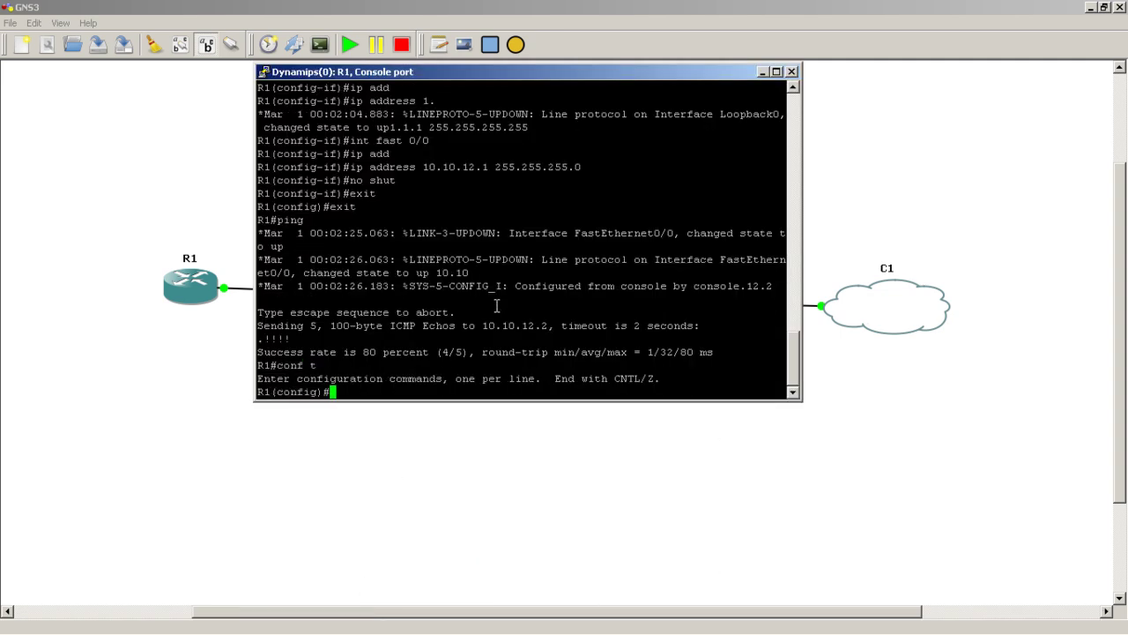
text(router ospf 1)
key(Return)
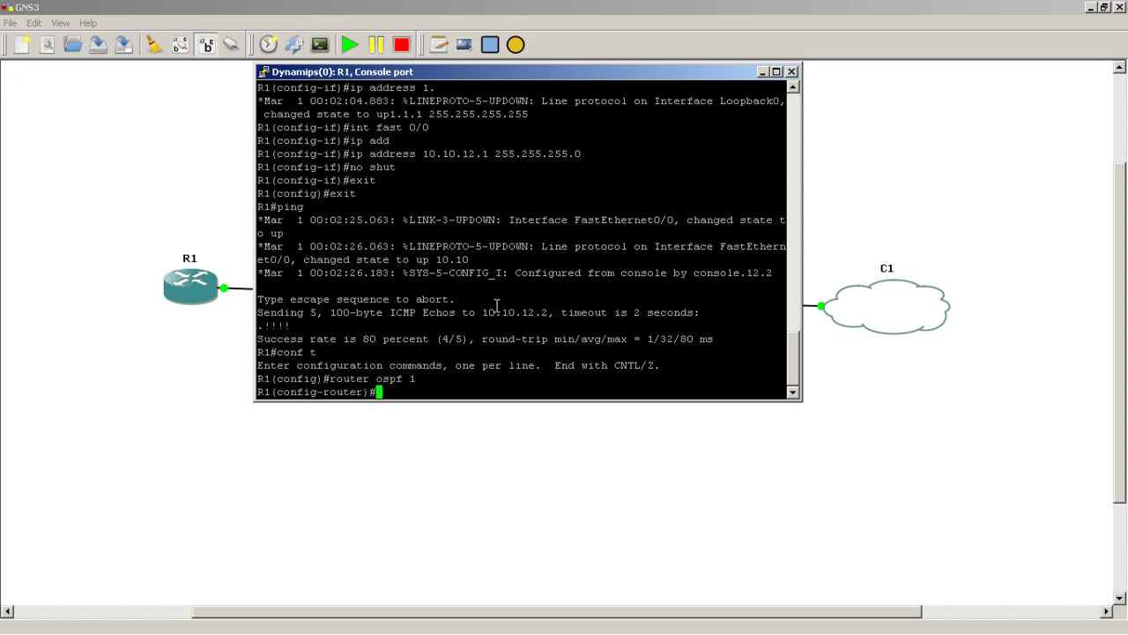
text(network 0.0.0.0 255.255.2)
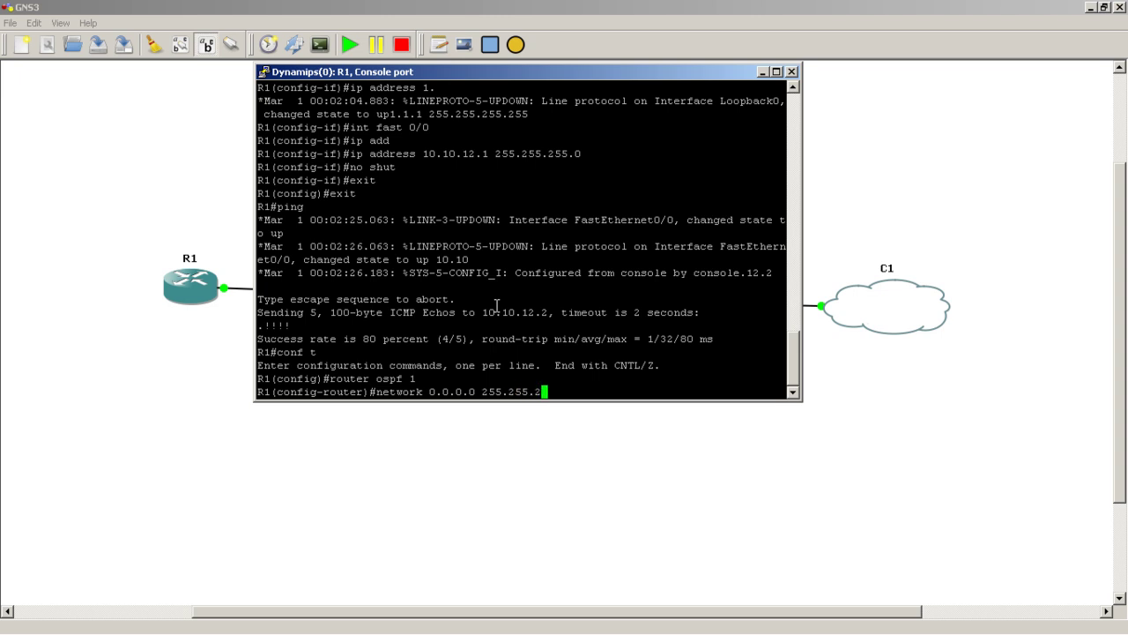
text(55.255 area 0)
key(Return)
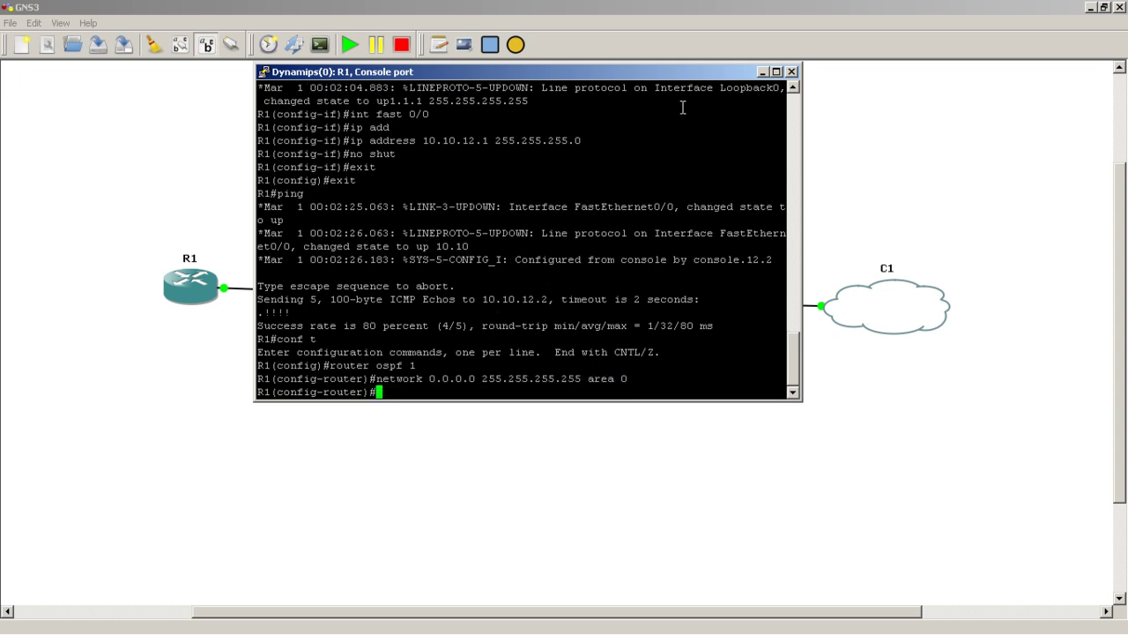
drag(758, 77, 632, 104)
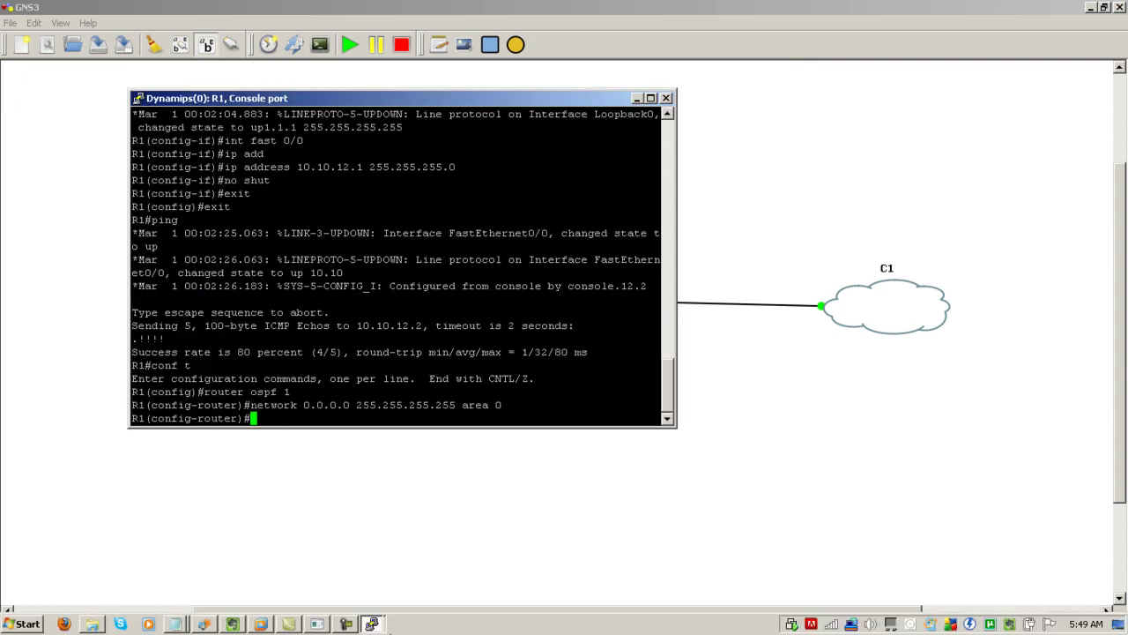
- On R2's console, configure router ospf 1 with network 0.0.0.0 255.255.255.255 area 0
click(372, 624)
click(390, 589)
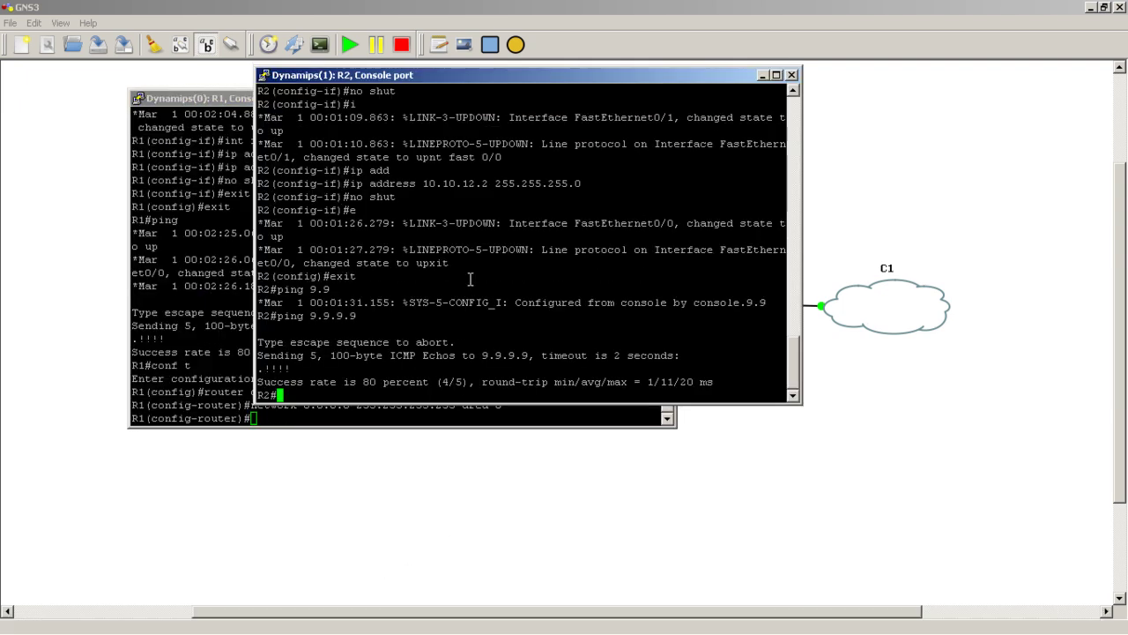
text(conf t)
key(Return)
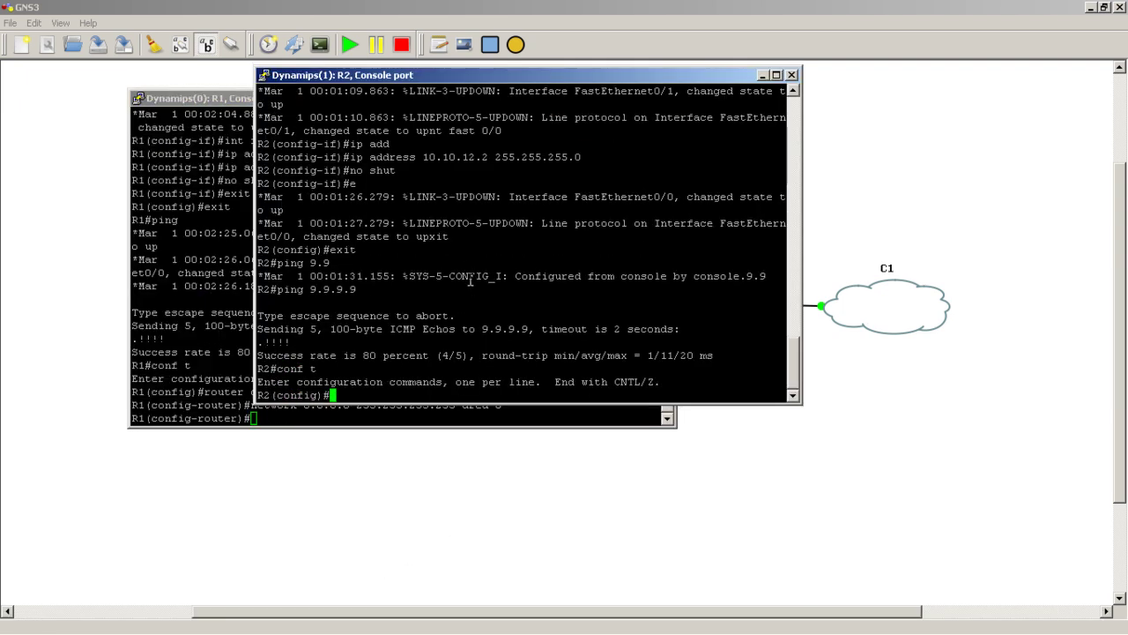
text(router ospf 1)
key(Return)
text(network 0.0.0.0 255.2)
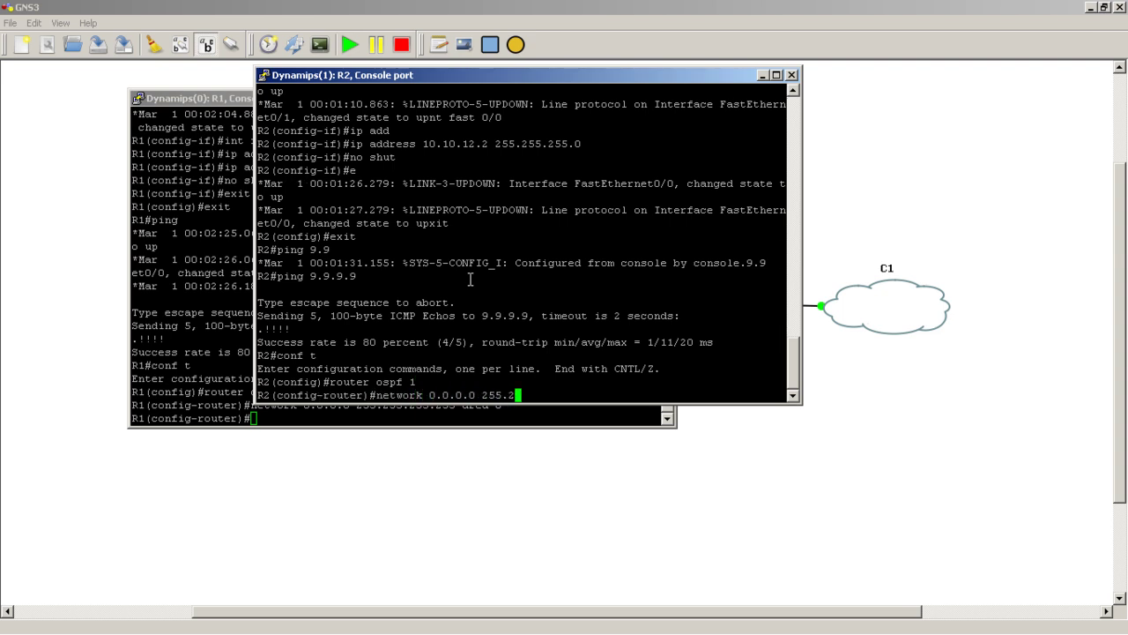
text(55.255.255 area )
text(0)
key(Return)
- Exit twice to return R2 to the R2# privileged prompt
text(exit)
key(Return)
text(exit)
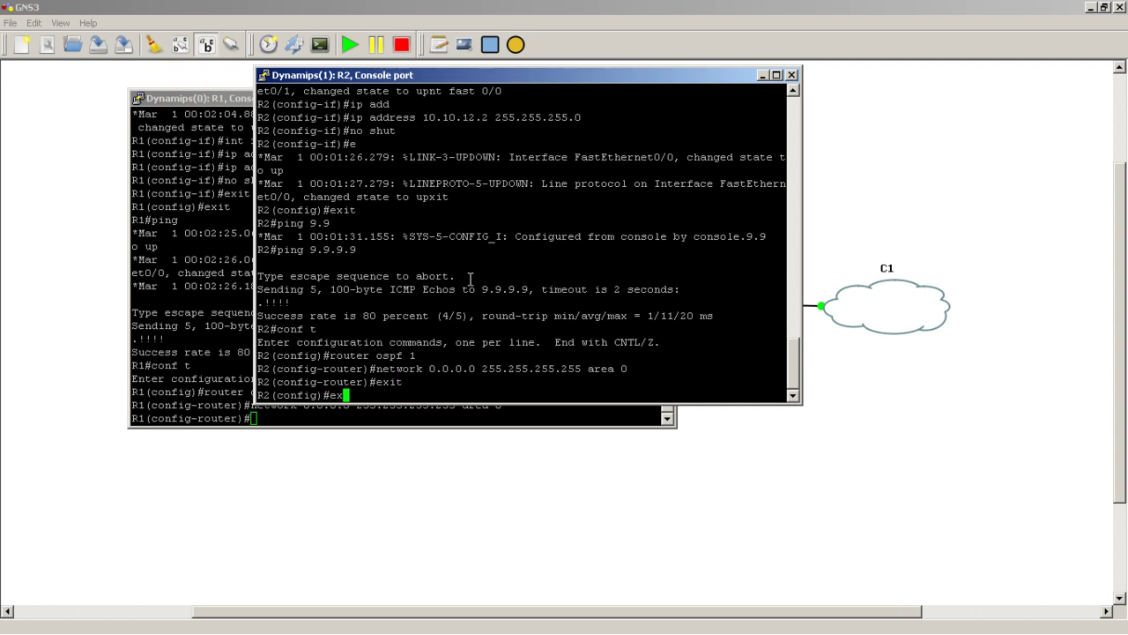
key(Return)
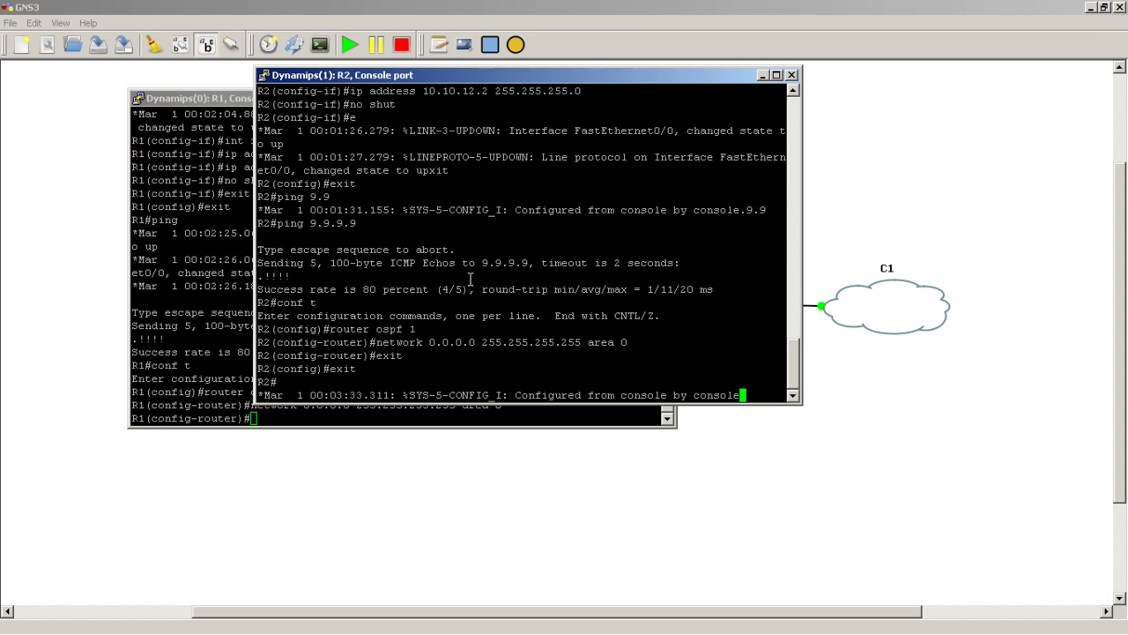
- Return R1's console from OSPF configuration to the privileged prompt
click(212, 283)
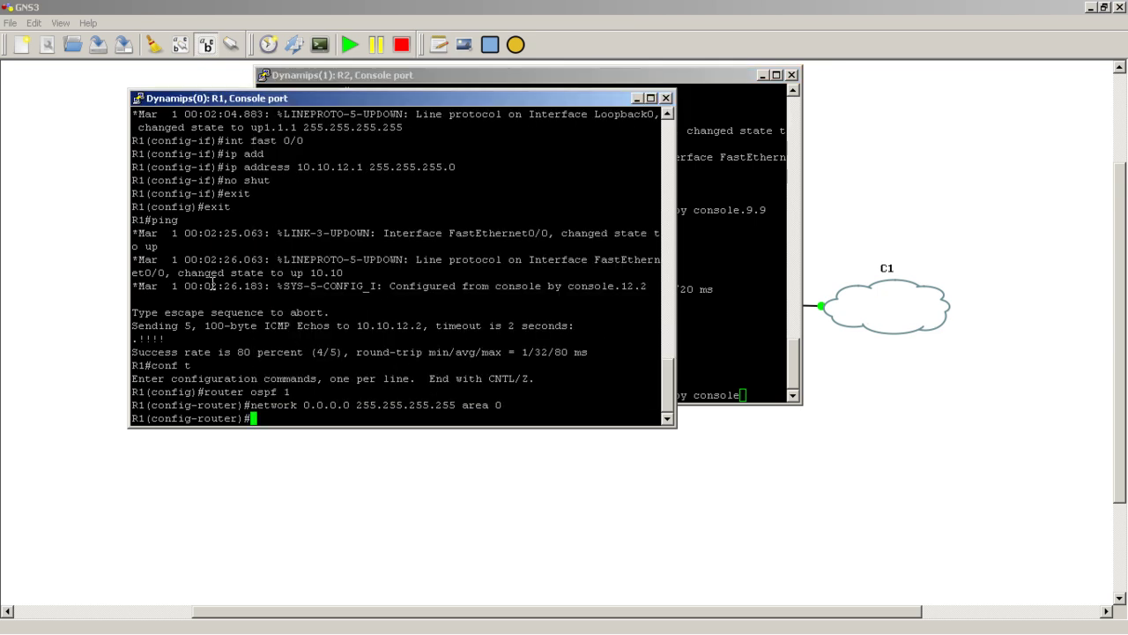
key(Return)
key(Return)
text(exit)
key(Return)
text(exit)
key(Return)
- Check R1's show ip int br, show ip route and show ip protocols output, then bring R2 forward
text(show ip int br)
key(Return)
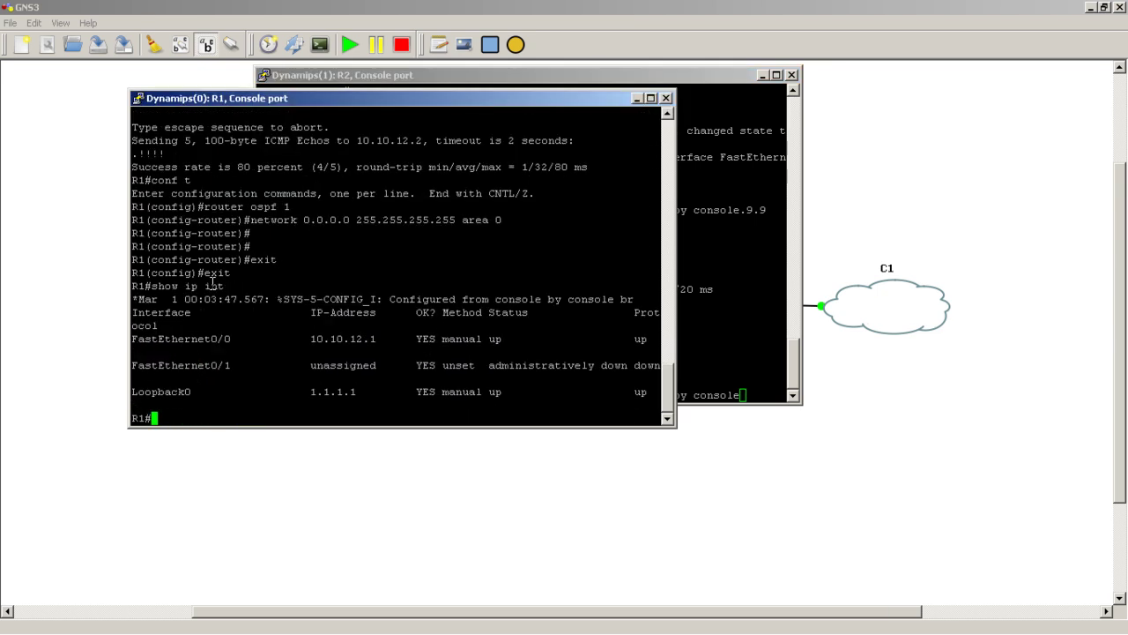
text(show ip route)
key(Return)
text(show ip prot)
key(Tab)
key(Return)
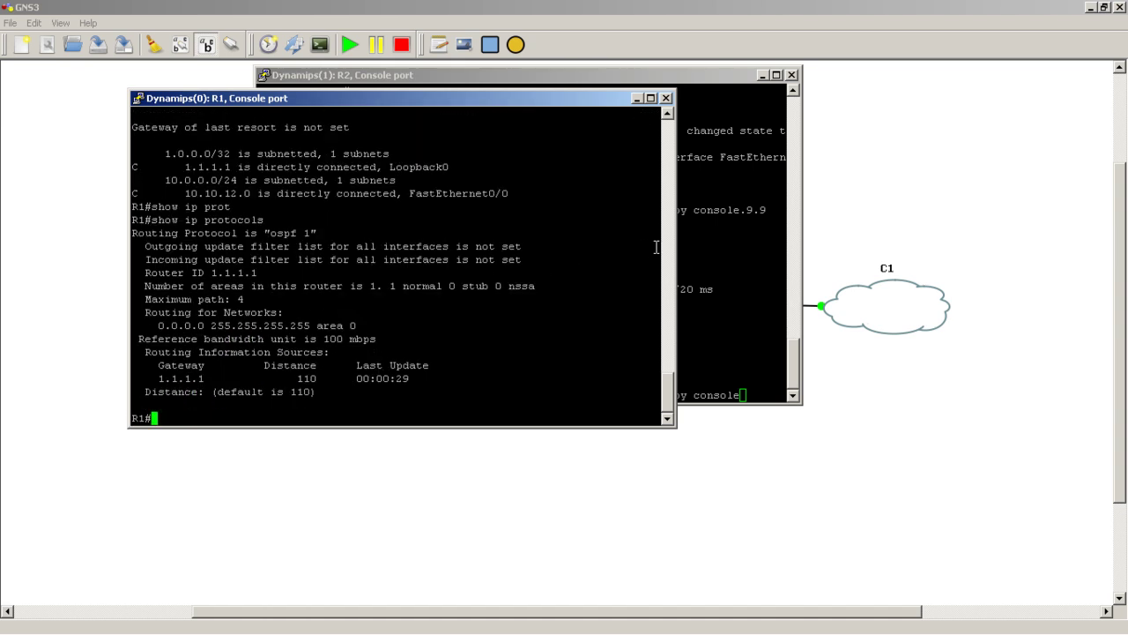
scroll(666, 247, up, 4)
scroll(608, 232, down, 4)
click(740, 277)
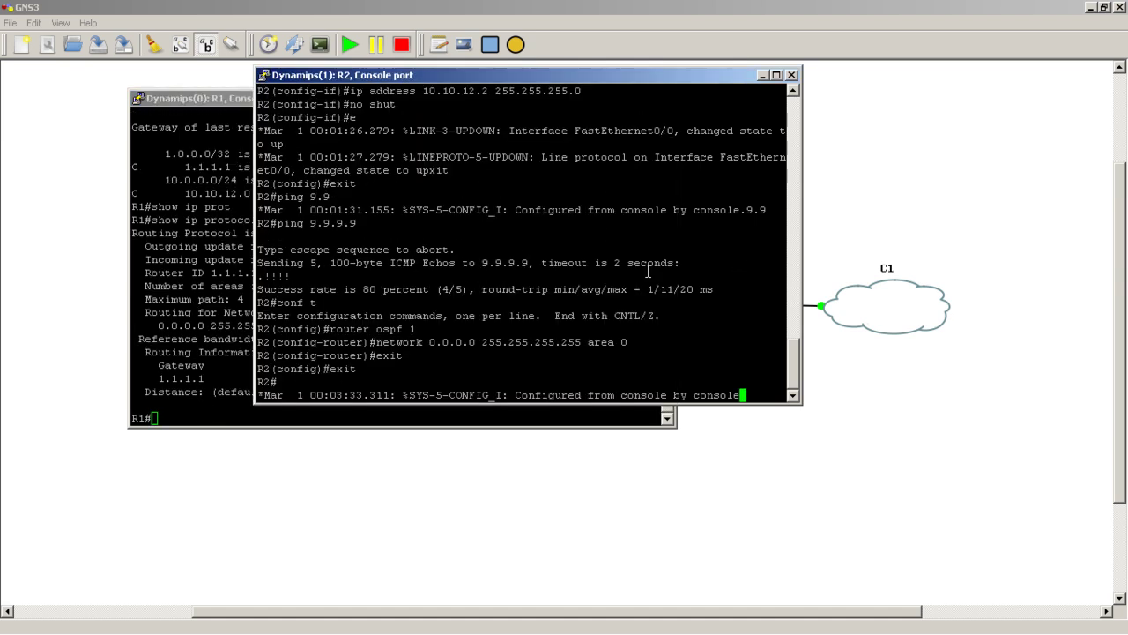
key(Return)
key(Return)
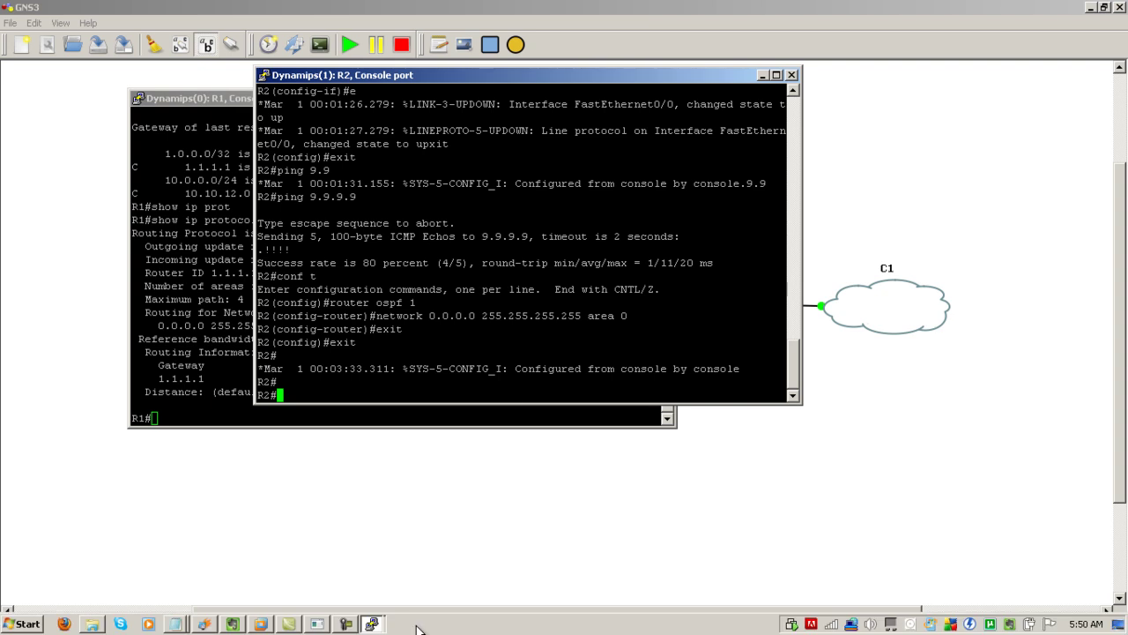
right_click(418, 626)
click(477, 593)
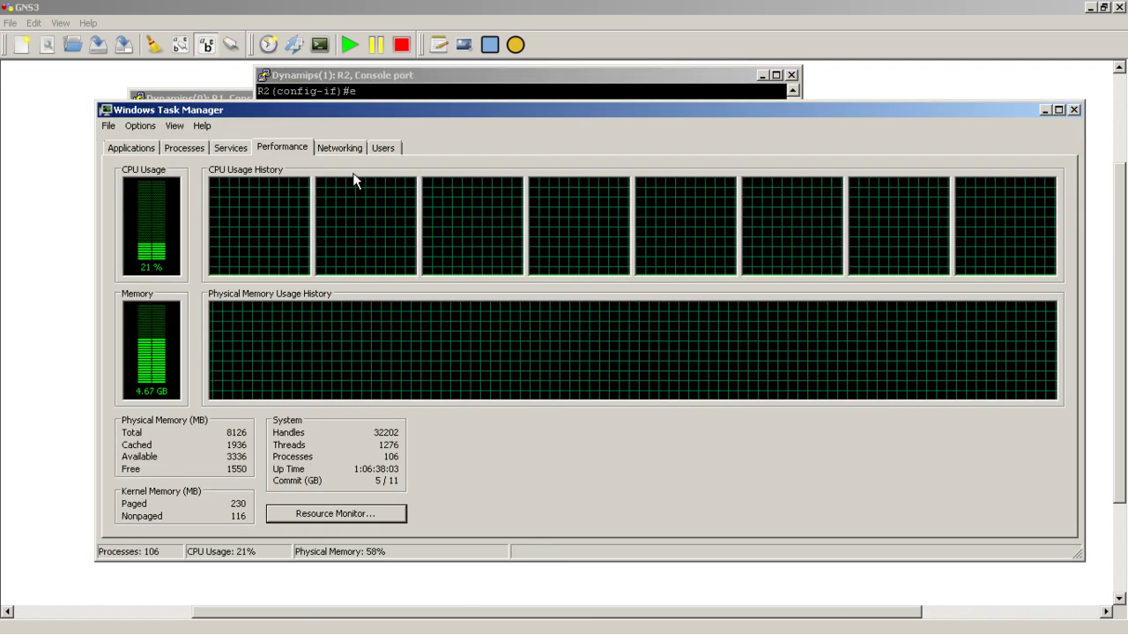
click(196, 150)
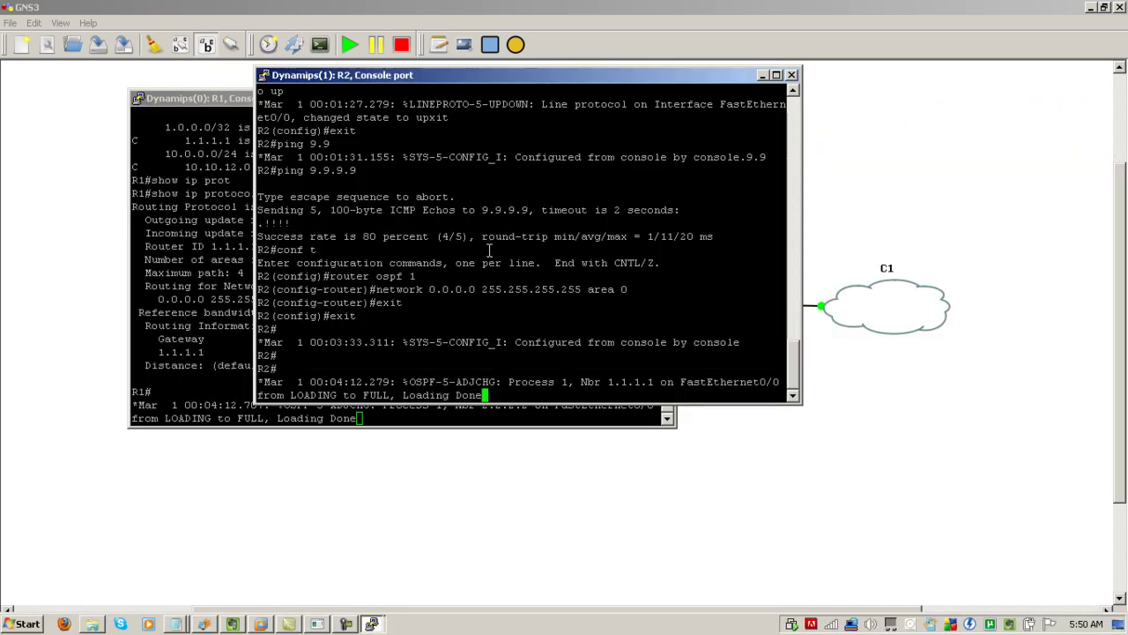
- Ping 9.9.9.9 from R1 with 100 percent success, then switch to the XP VM's empty Kiwi Syslog
key(Return)
key(Return)
key(Return)
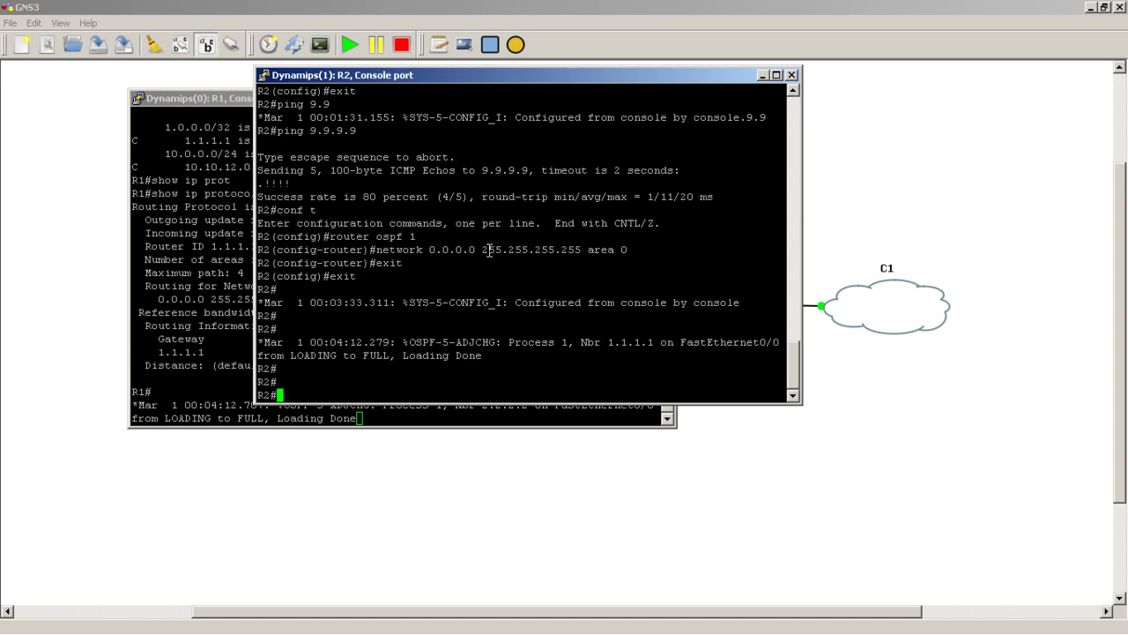
click(179, 225)
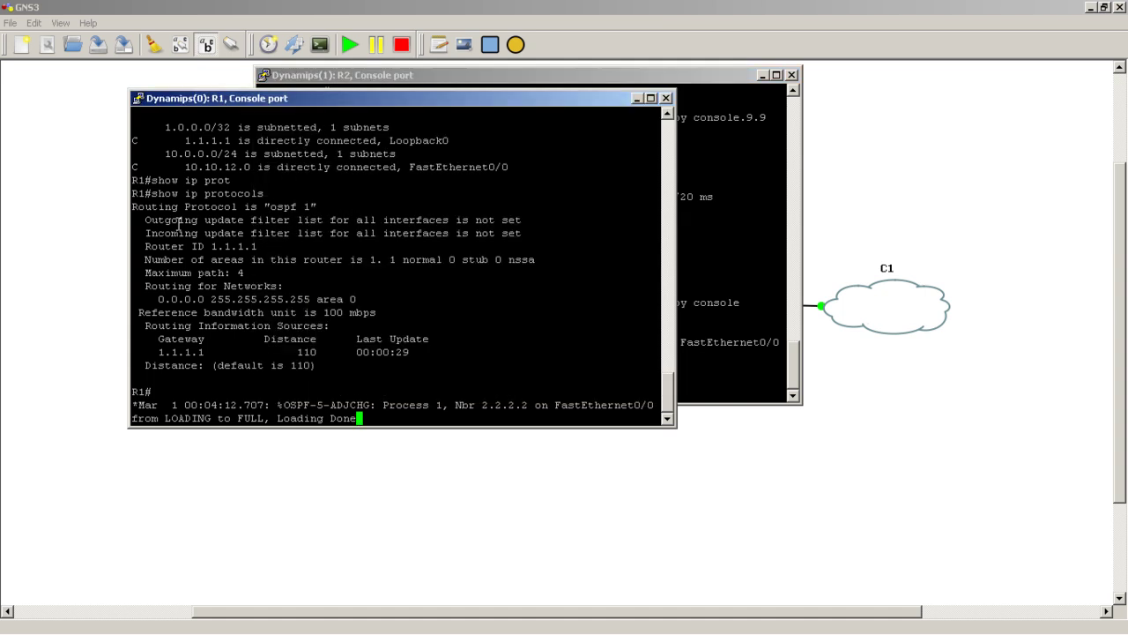
key(Return)
key(Return)
text(ping )
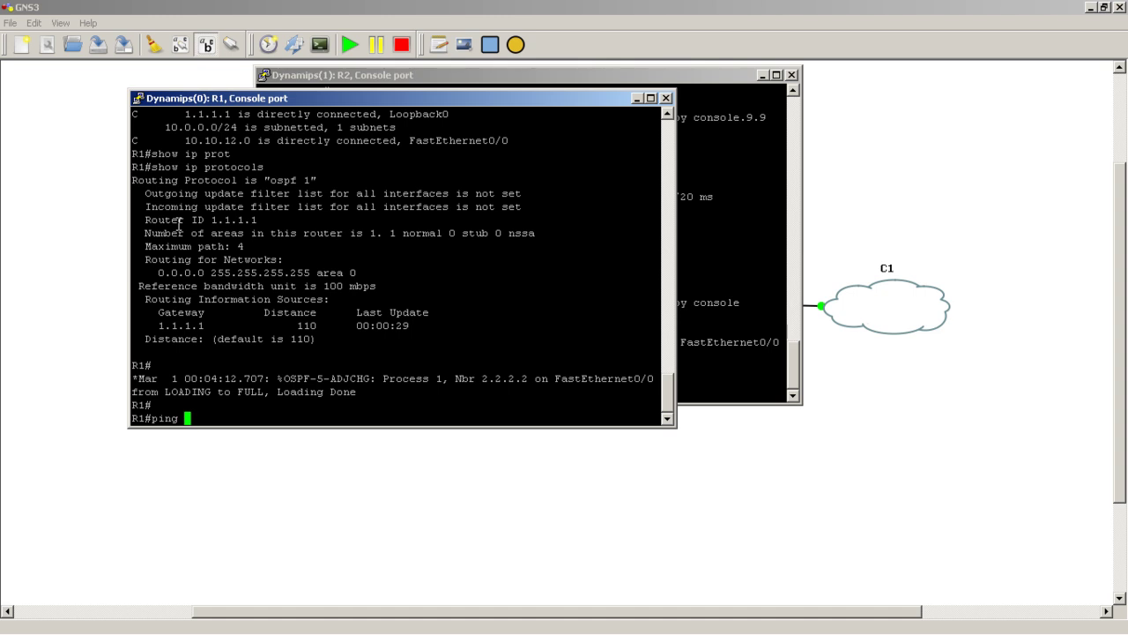
text(9.9.9.9)
key(Return)
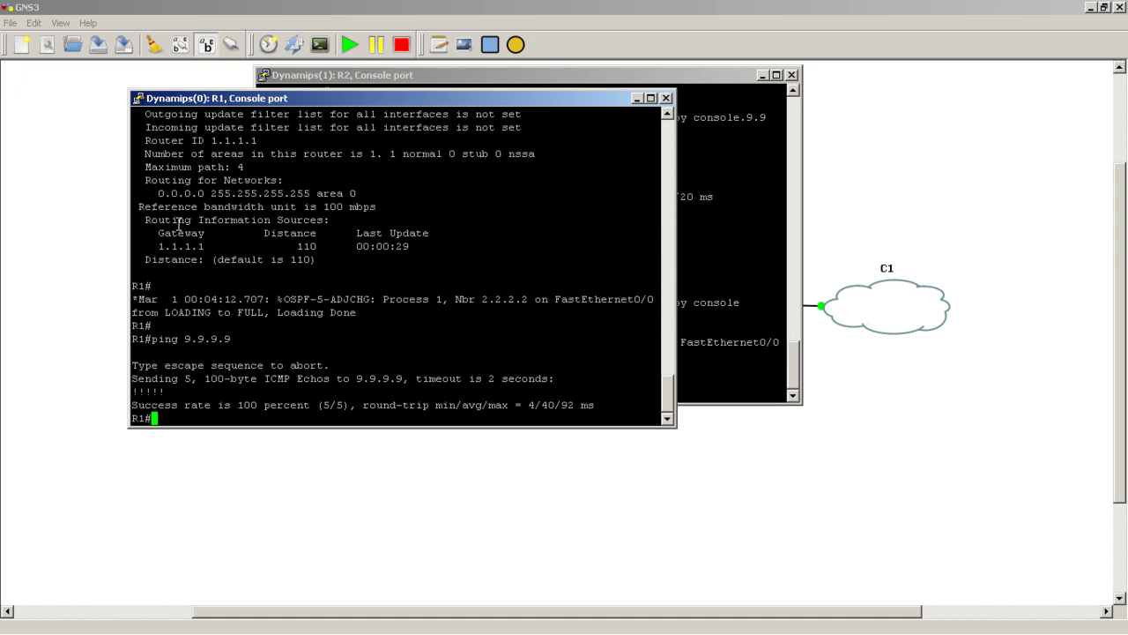
drag(556, 9, 814, 56)
key(alt+Tab)
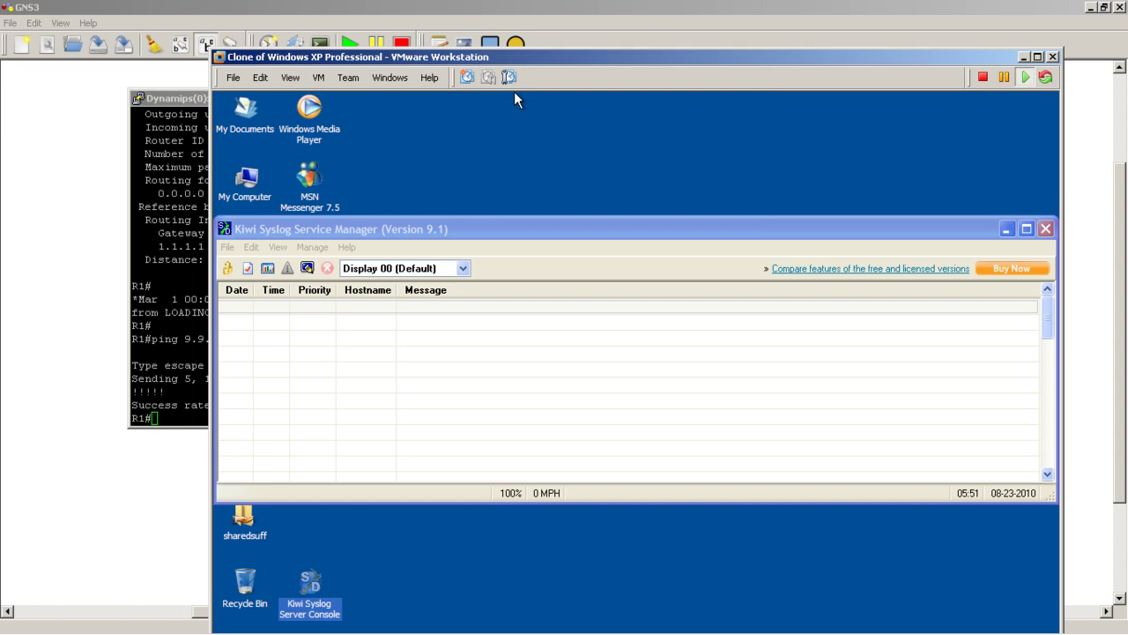
- In R1's global configuration, set logging host 9.9.9.9
key(alt+Tab)
click(422, 206)
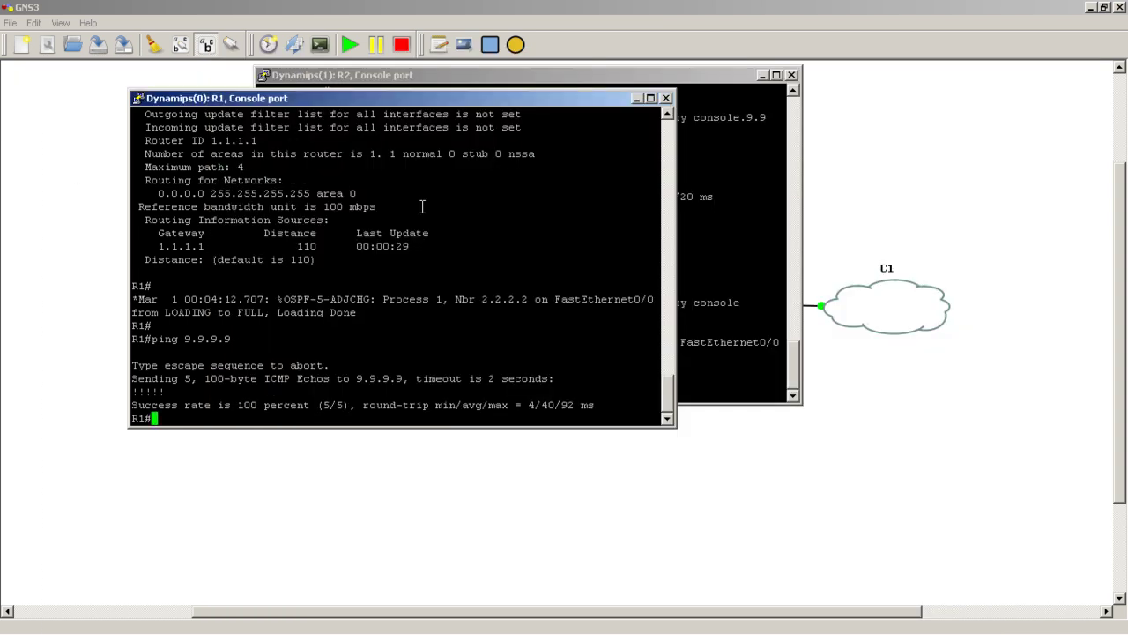
text(conf t)
key(Return)
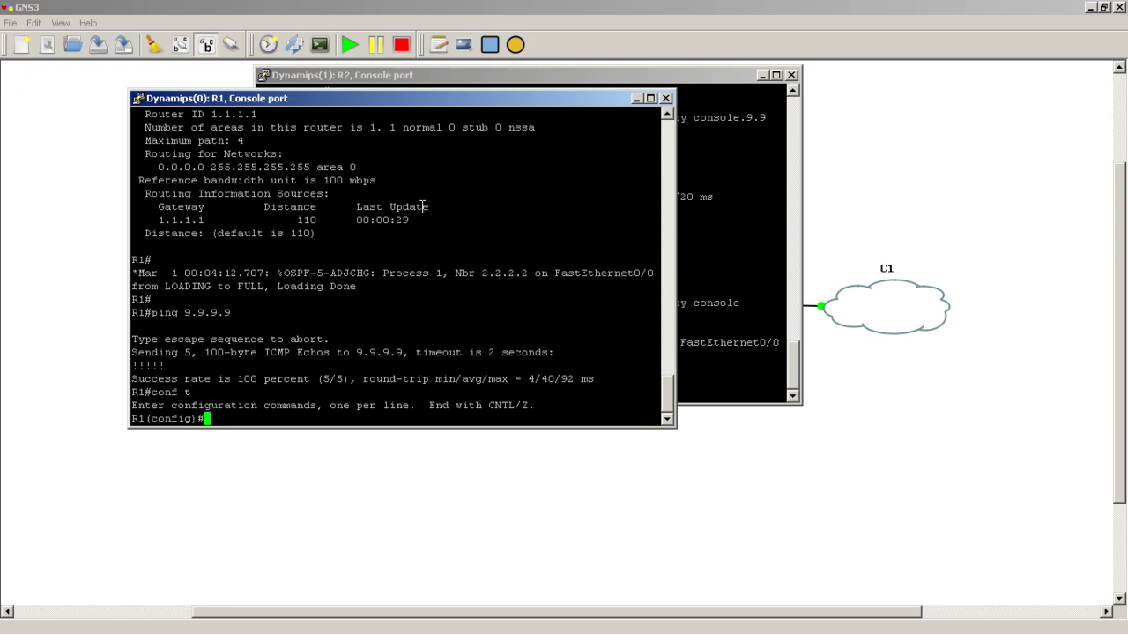
text(logg)
key(Tab)
text(?)
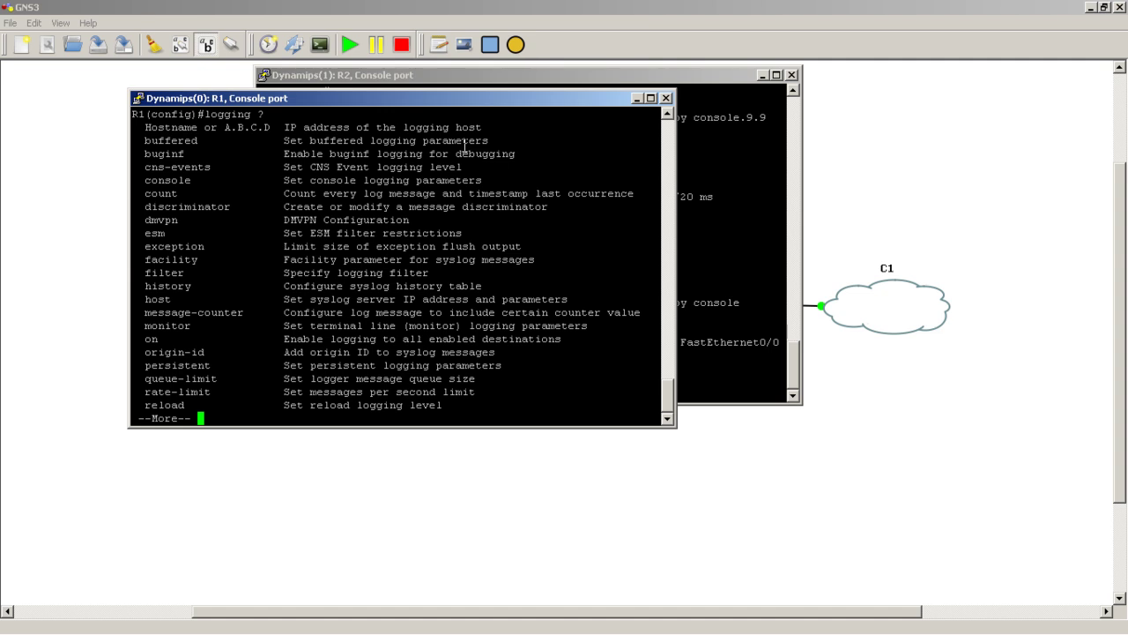
key(space)
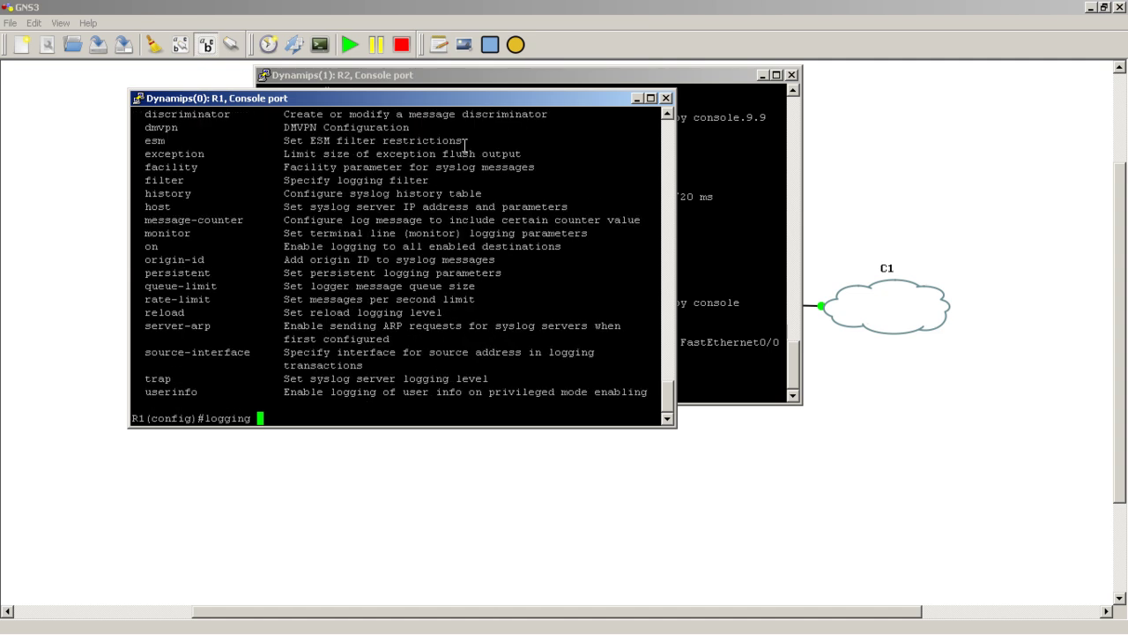
text(host 9.9.9.9)
key(Return)
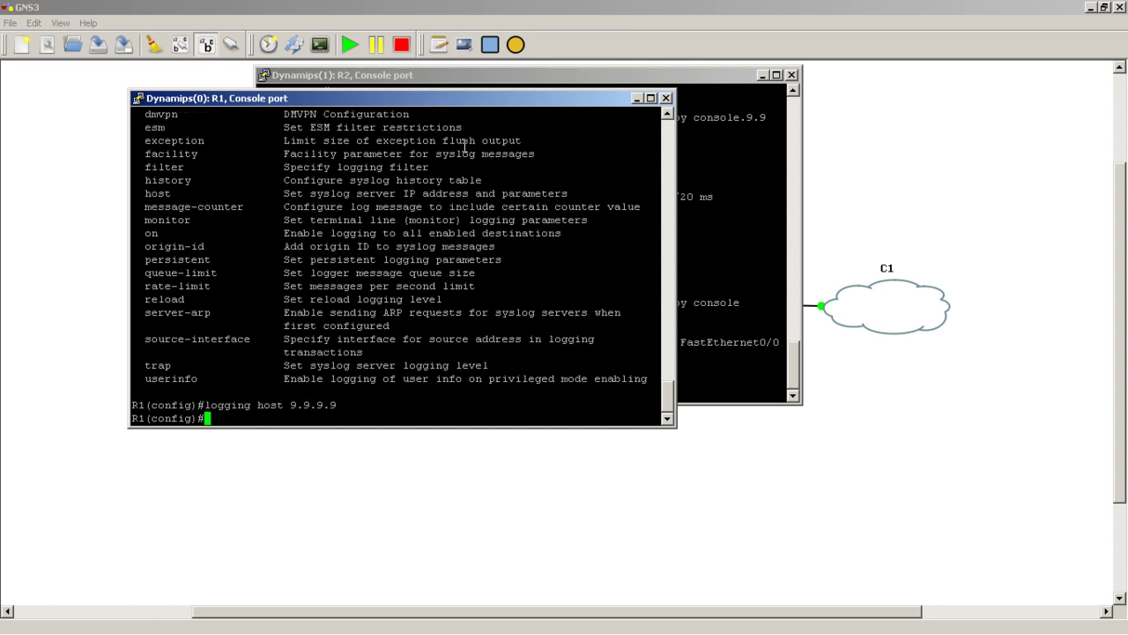
- Make Loopback0 R1's logging source interface
text(logg)
key(Tab)
text(source-in)
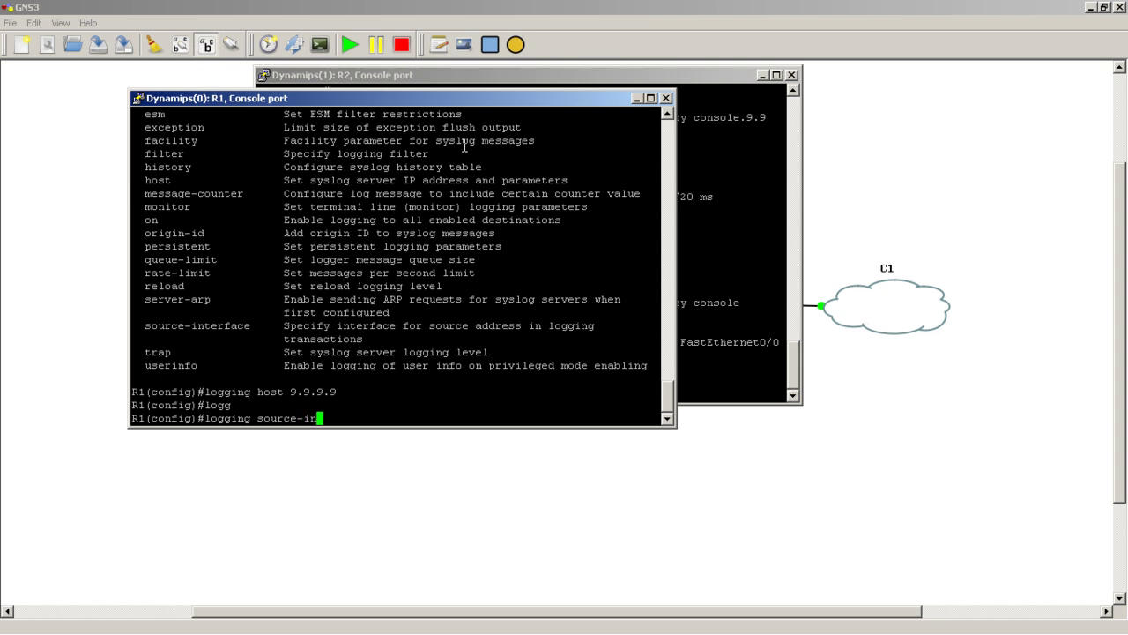
text(terface loopback0)
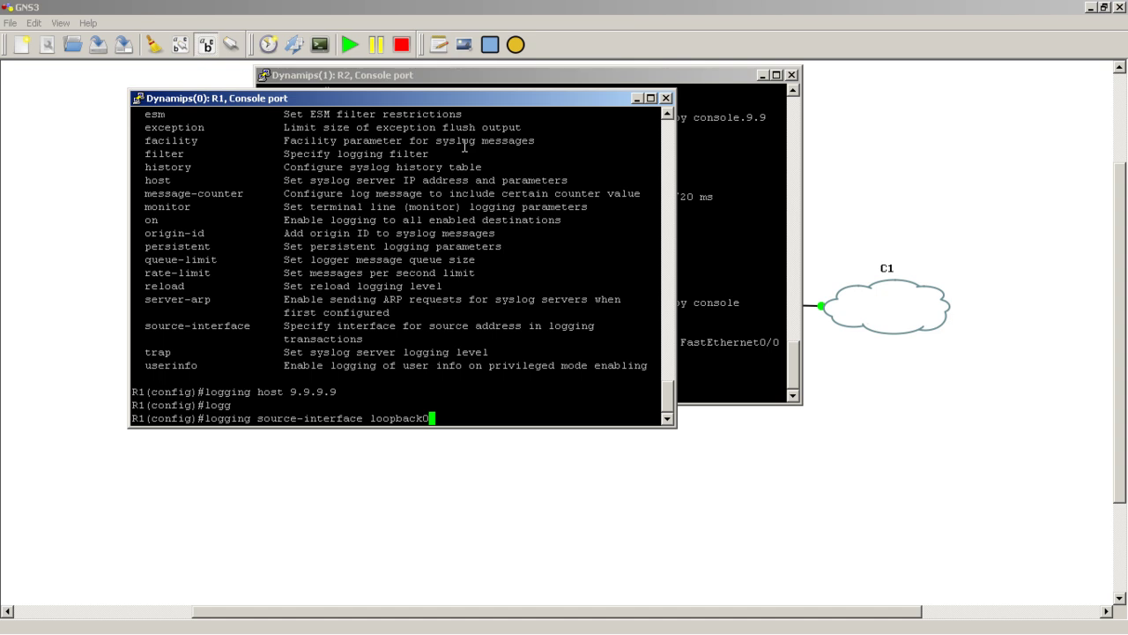
key(Return)
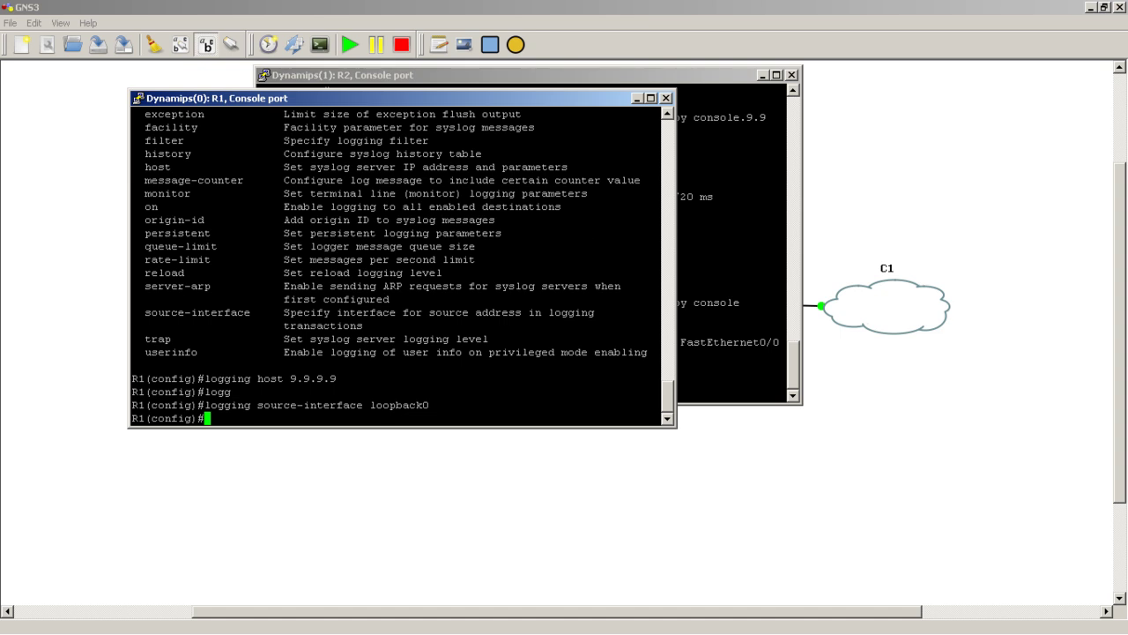
- Create interface Loopback1 on R1 and view its two log messages from 1.1.1.1 in Kiwi Syslog
drag(1127, 77, 871, 77)
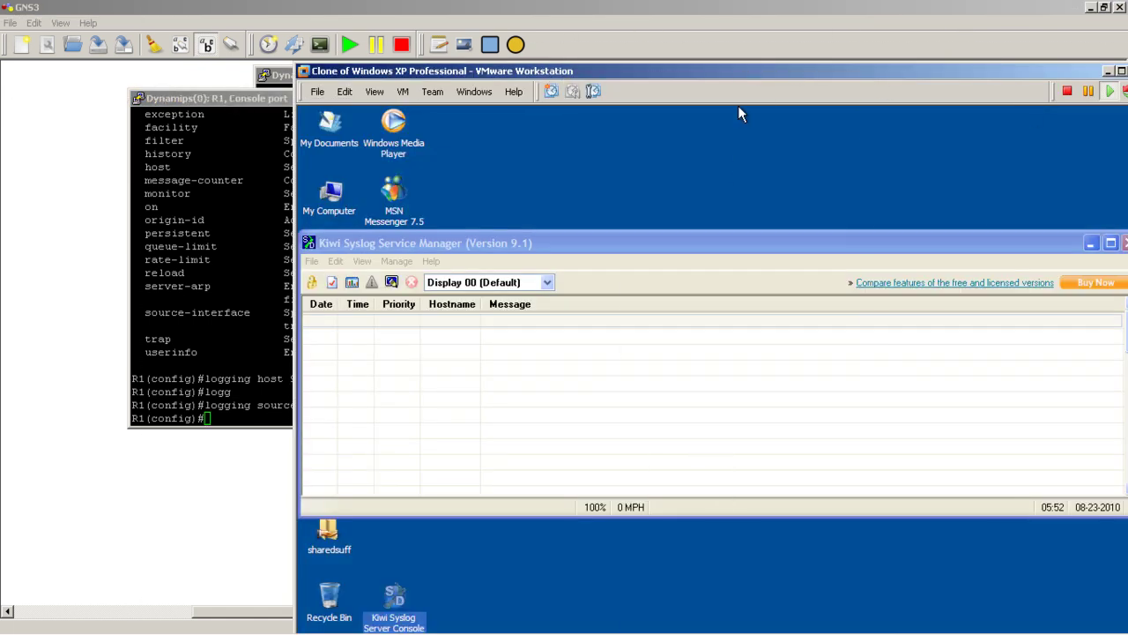
key(alt+Tab)
click(280, 327)
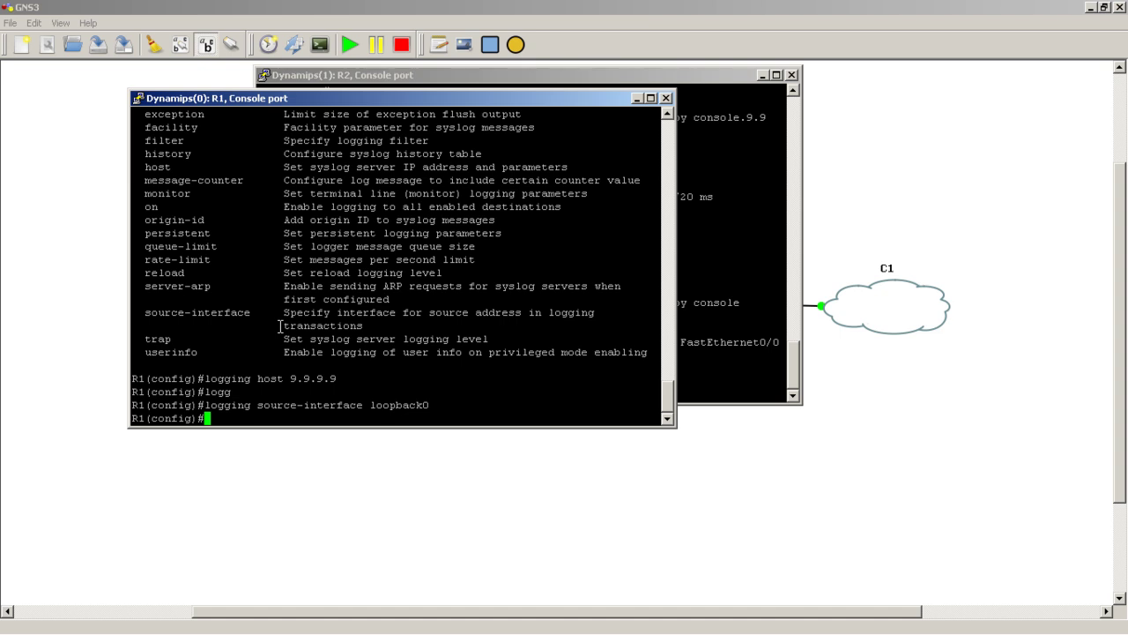
text(int loopback1)
key(Return)
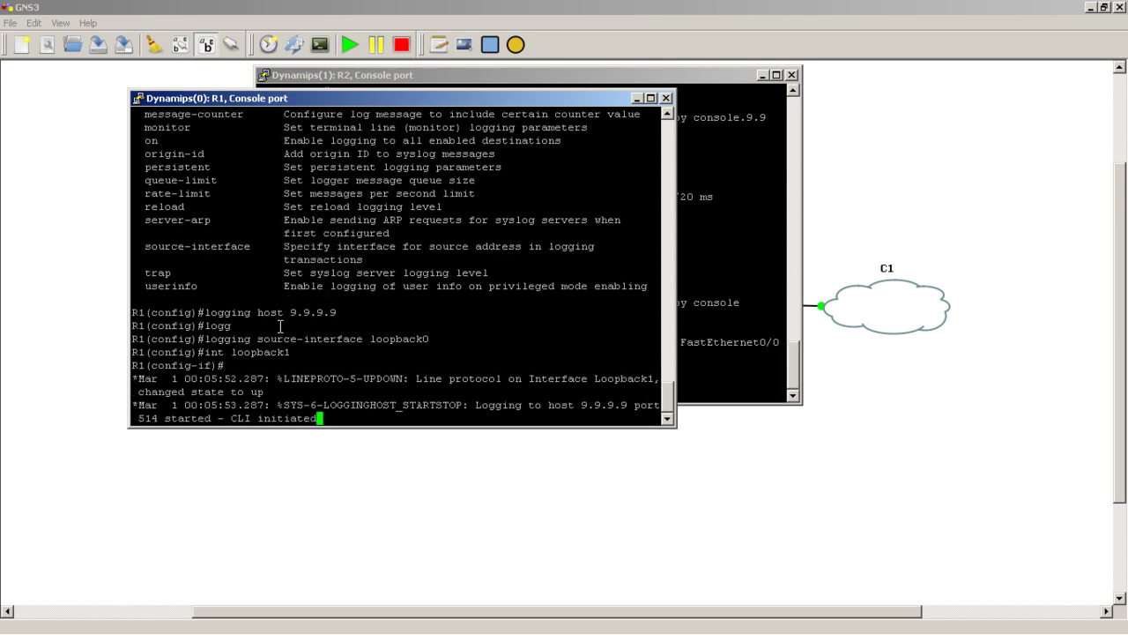
key(Return)
key(Return)
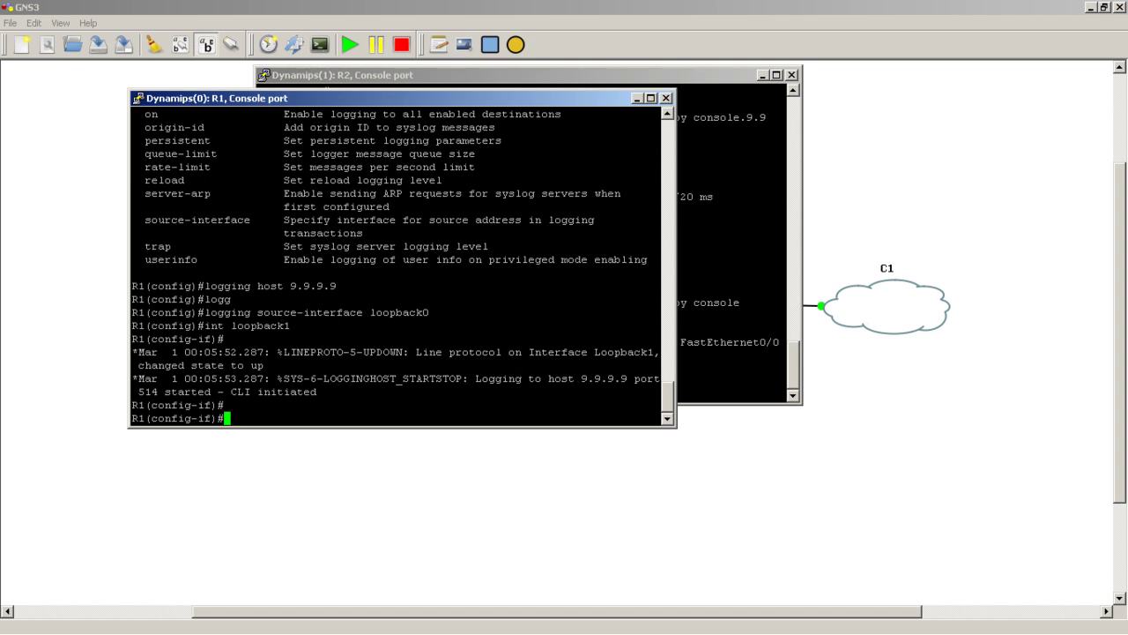
key(alt+Tab)
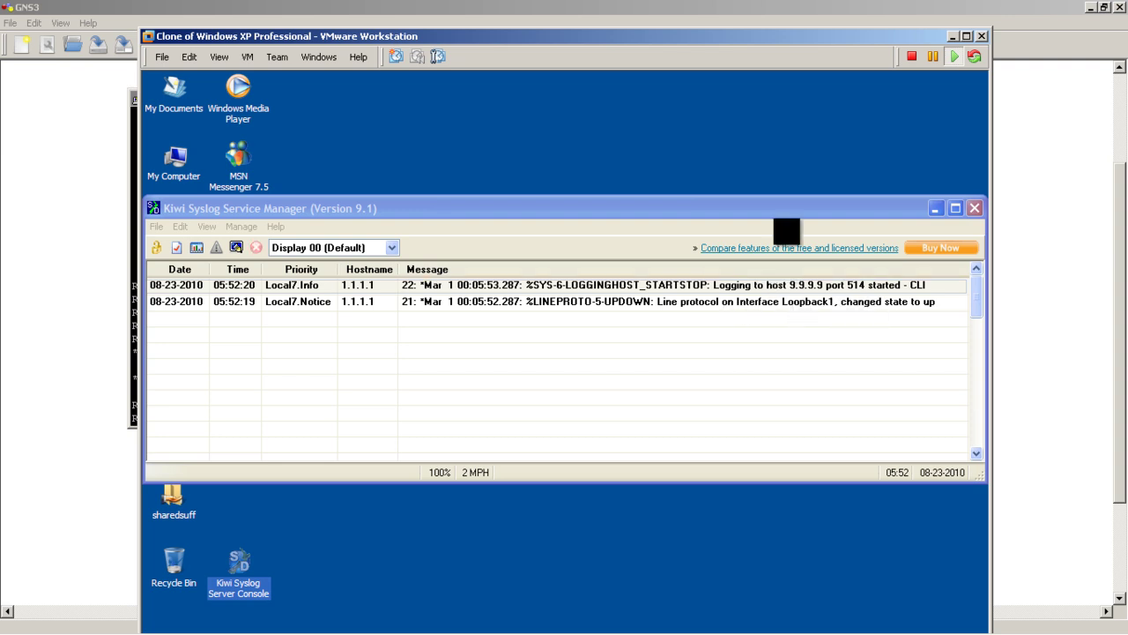
drag(774, 217, 710, 196)
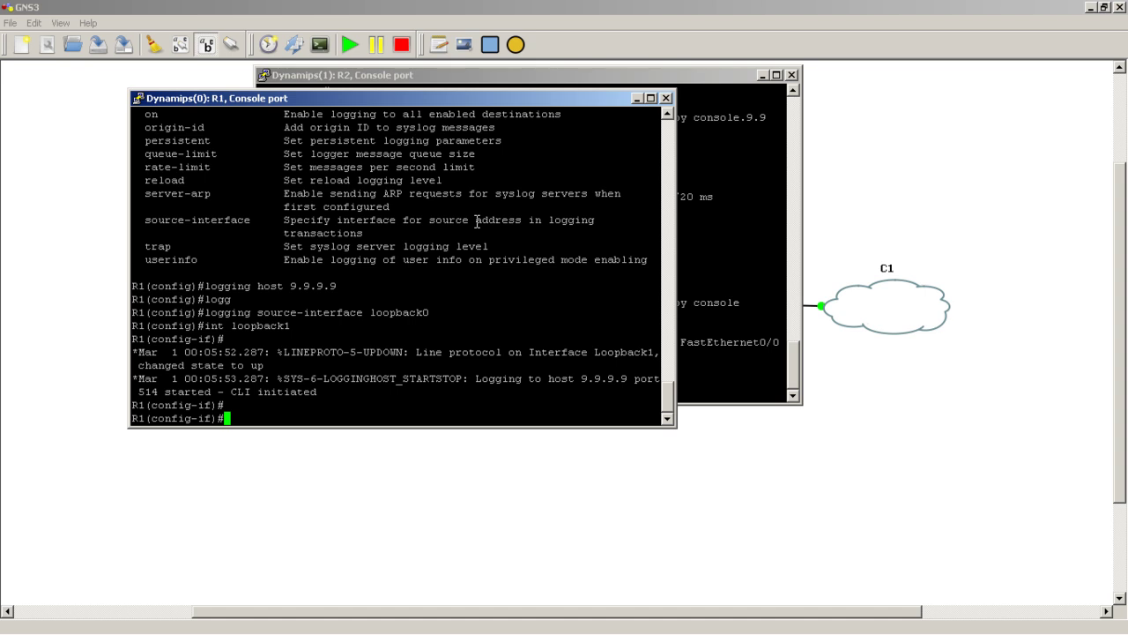
- Assign Loopback1 the address 99.99.99.99 255.255.255.255, correcting the typos along the way
text(ip add)
key(Tab)
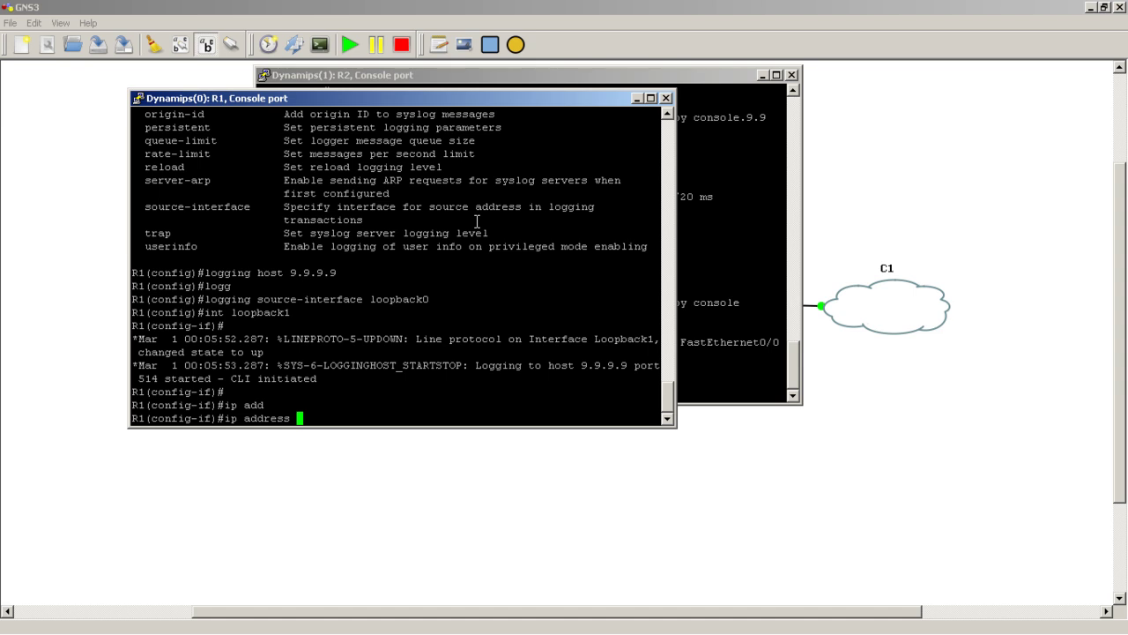
text(99.99.99.99 255.25)
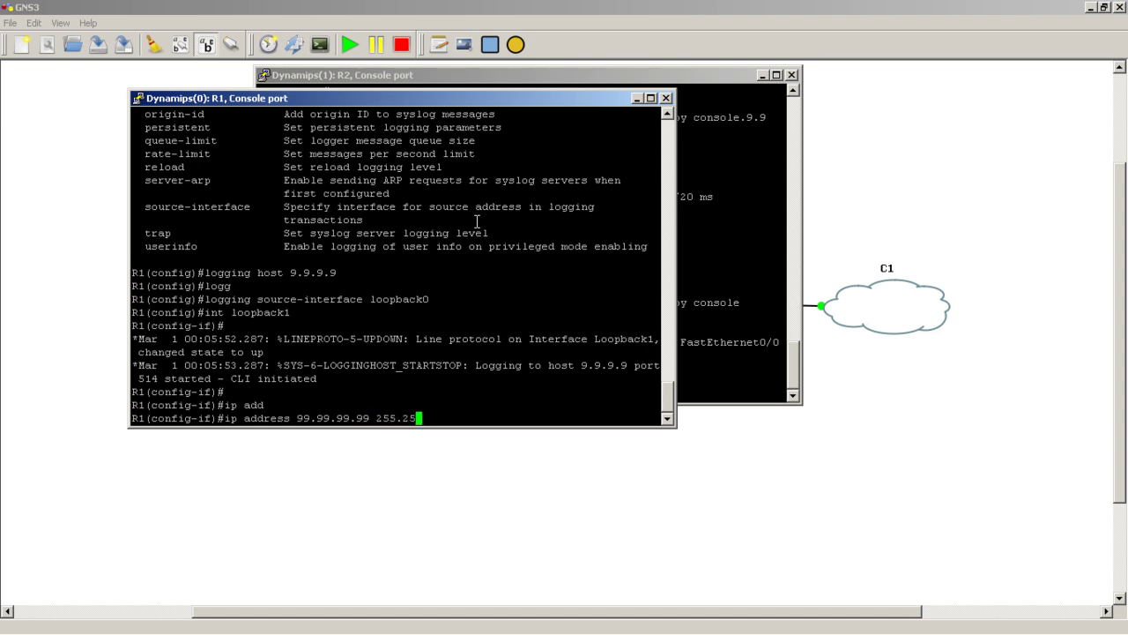
text(5.255.255.255.2)
key(Return)
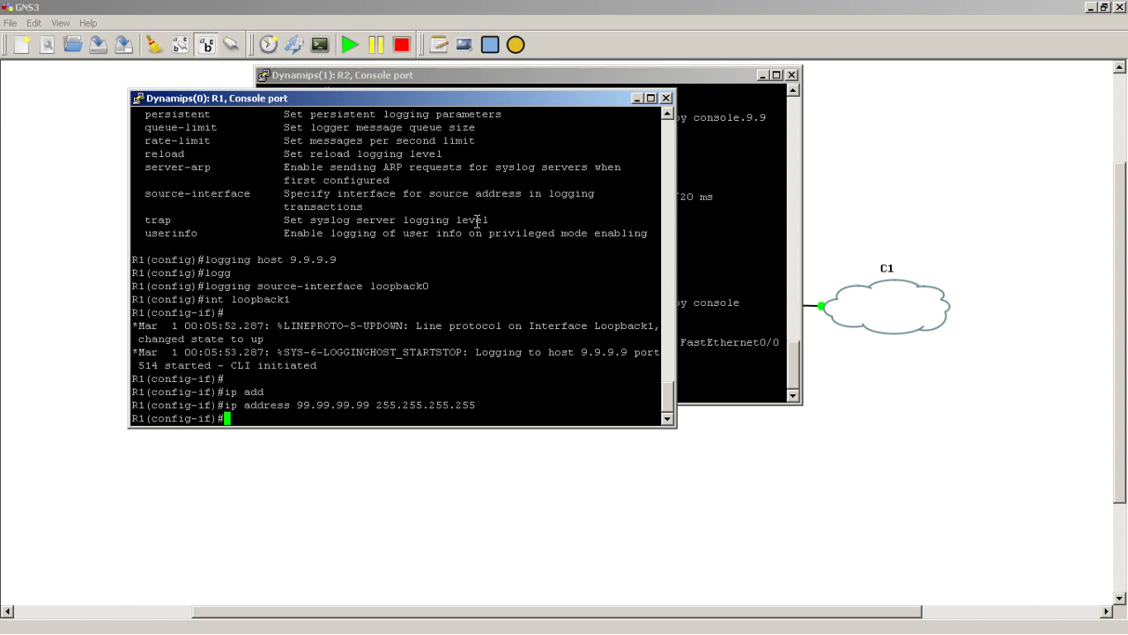
- Start router bgp 1 on R1 and check Kiwi Syslog for new messages
text(router bgp 1)
key(Return)
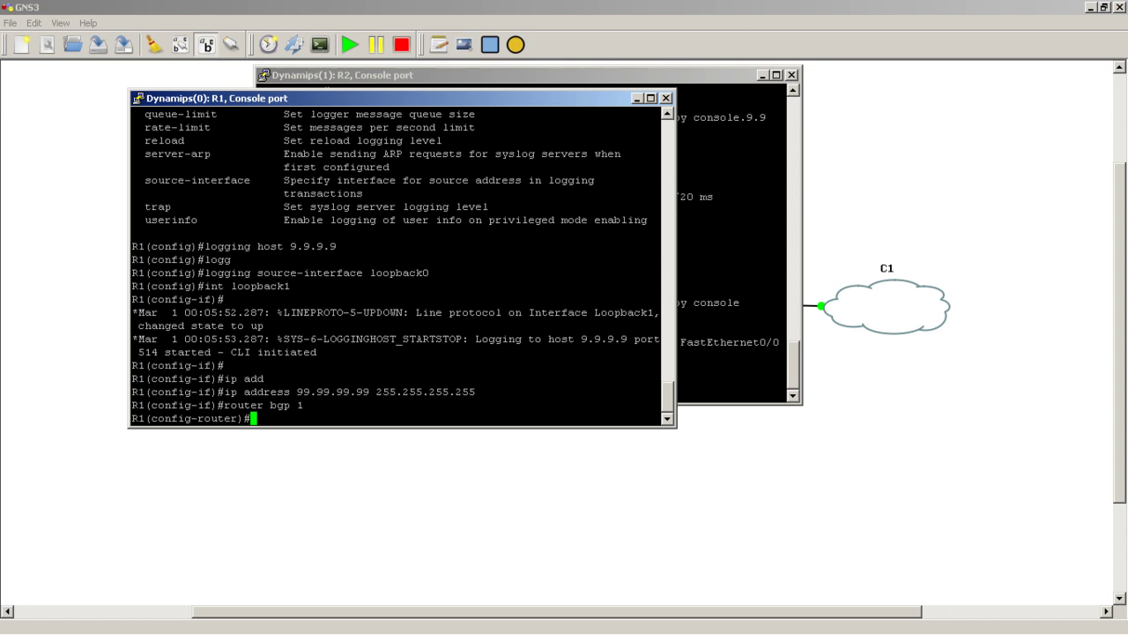
key(alt+Tab)
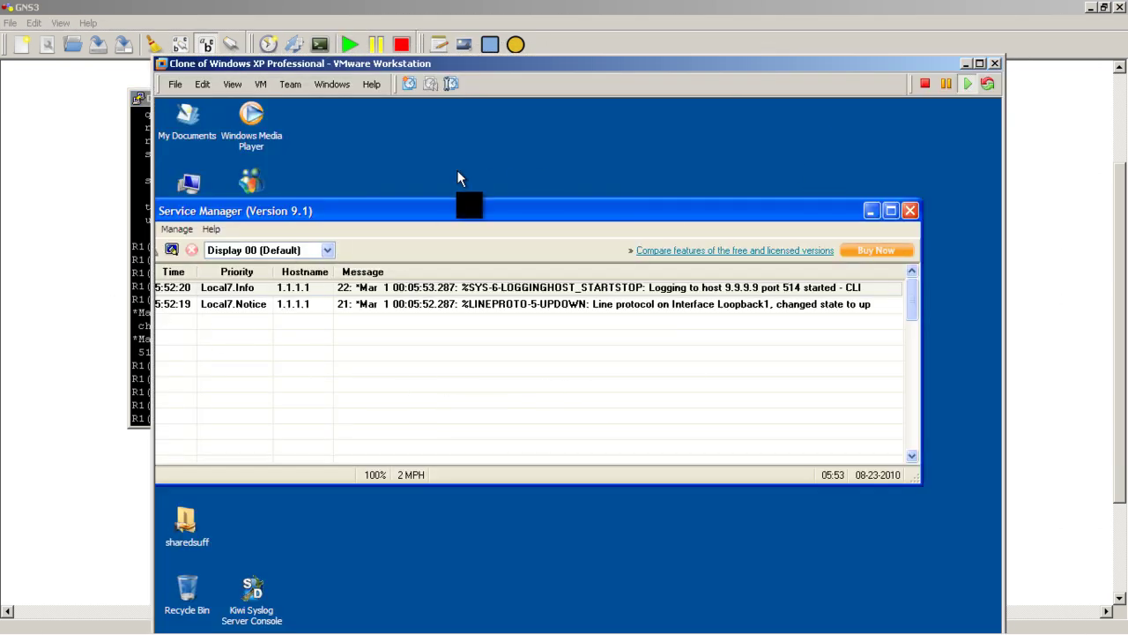
key(alt+Tab)
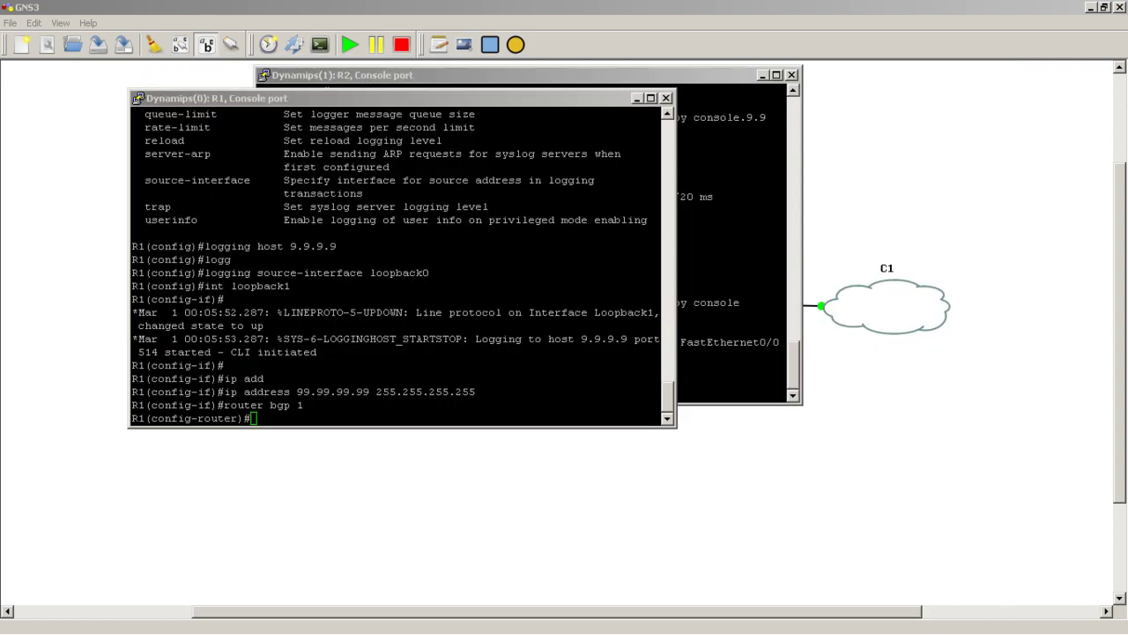
- Leave R1's BGP router configuration
click(536, 284)
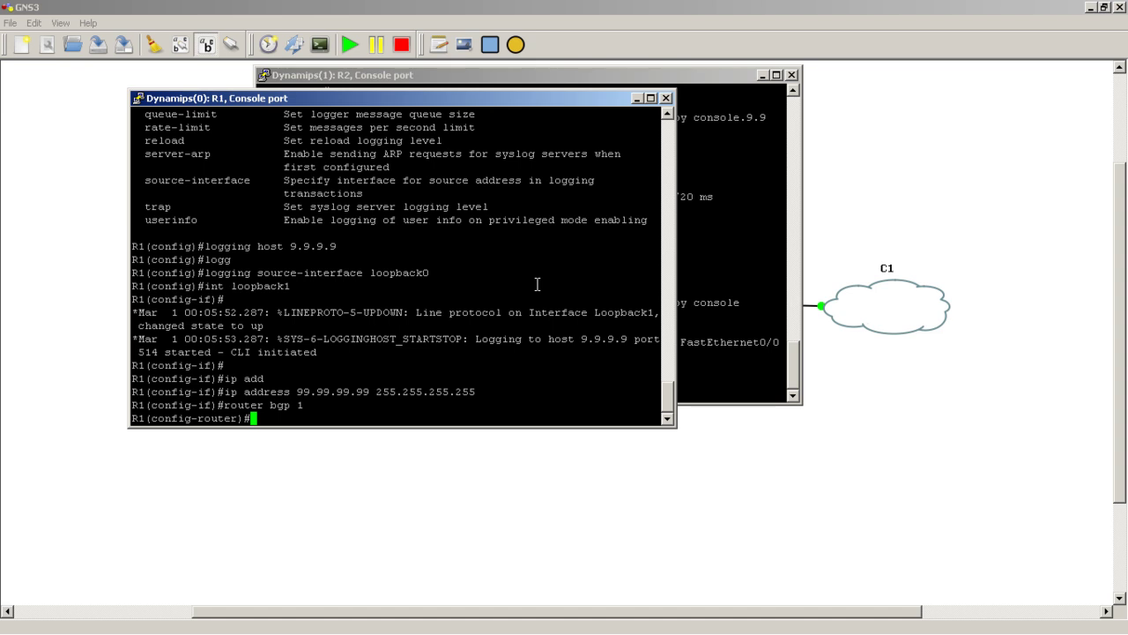
key(Return)
key(Return)
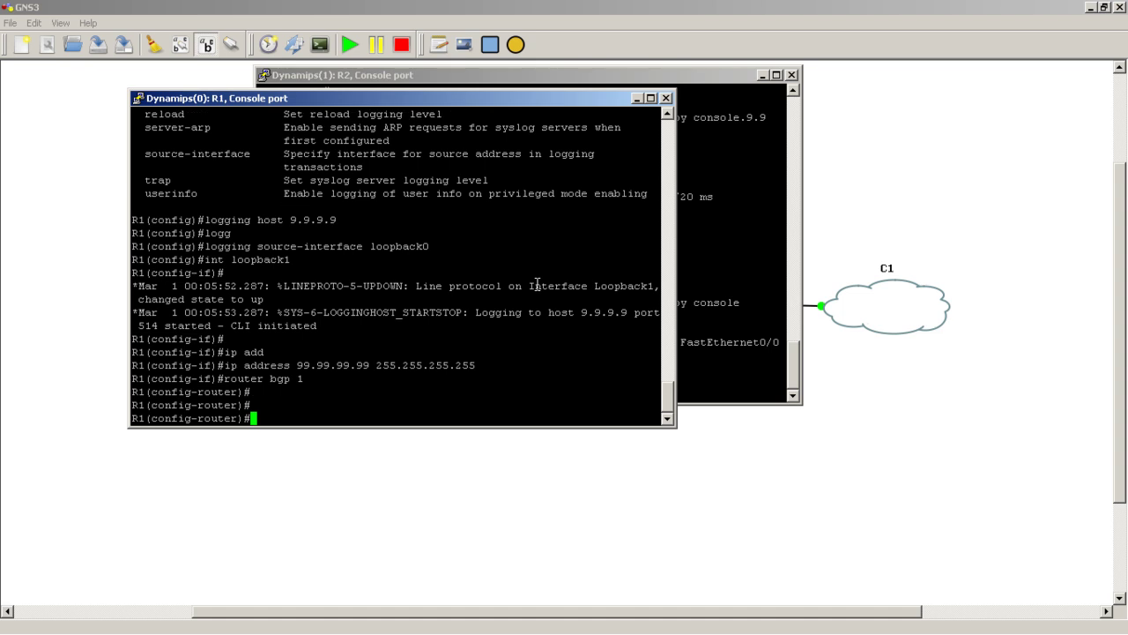
text(exit)
key(Return)
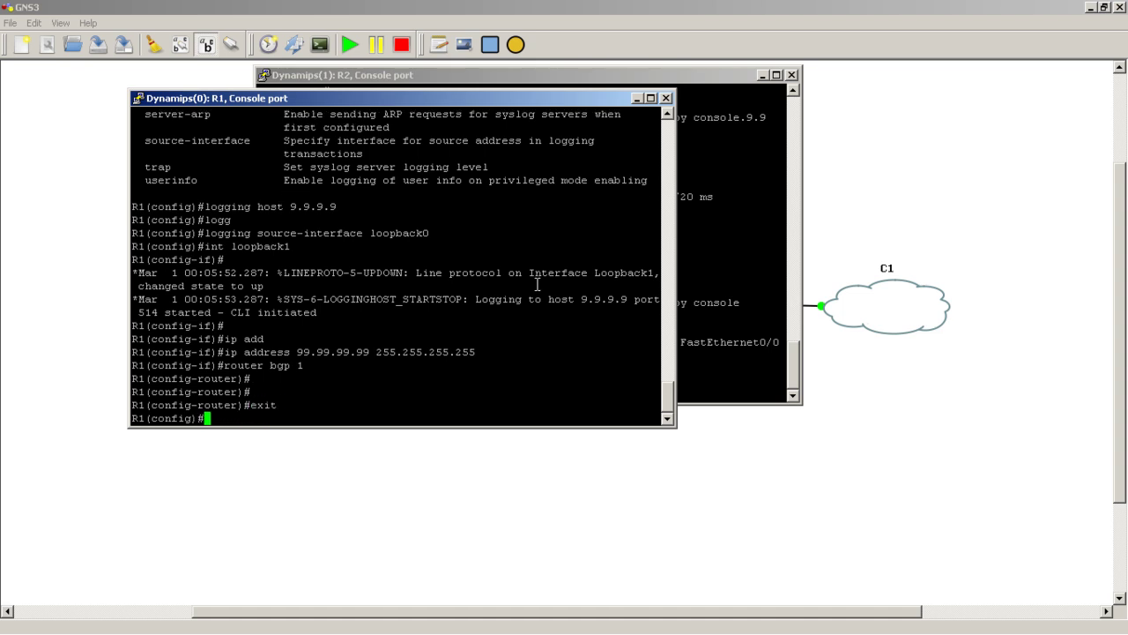
- Under archive log config on R1, enable logging with hidekeys and notify syslog
text(archive)
key(Return)
text(log config)
key(Return)
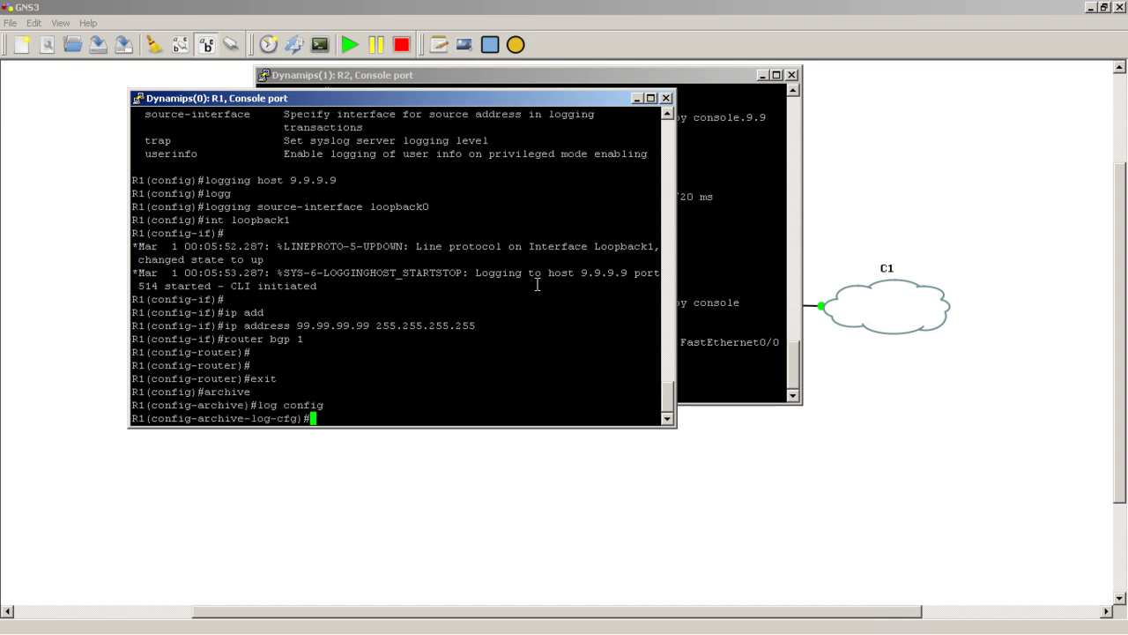
text(logg)
key(Tab)
text(enable)
key(Return)
text(hidekeys)
key(Return)
text(notify sysl)
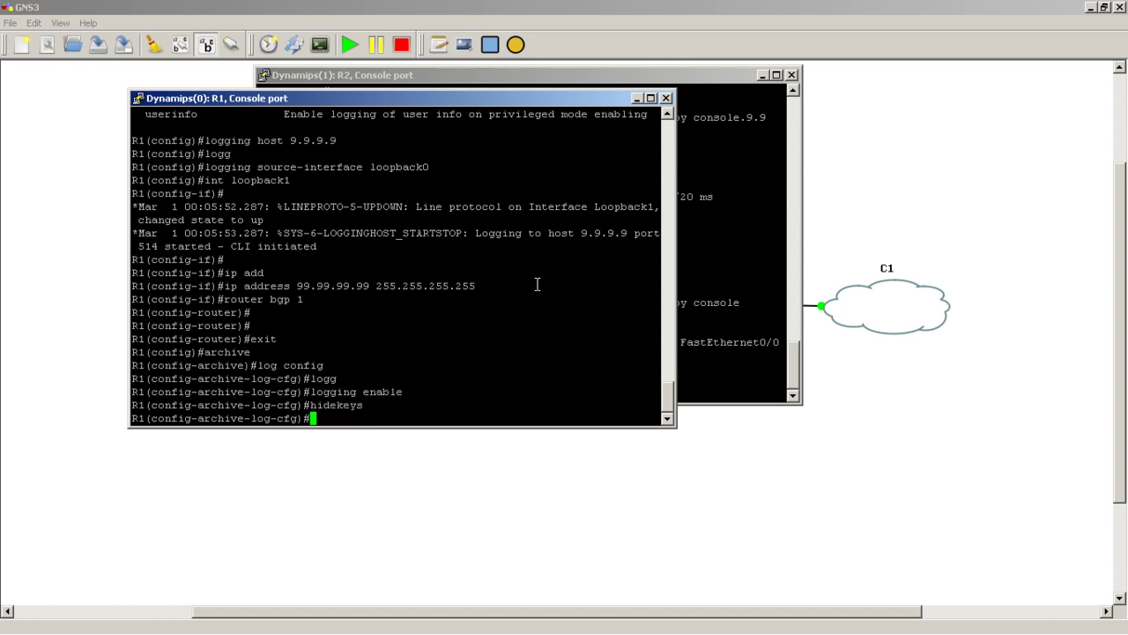
text(og)
key(Return)
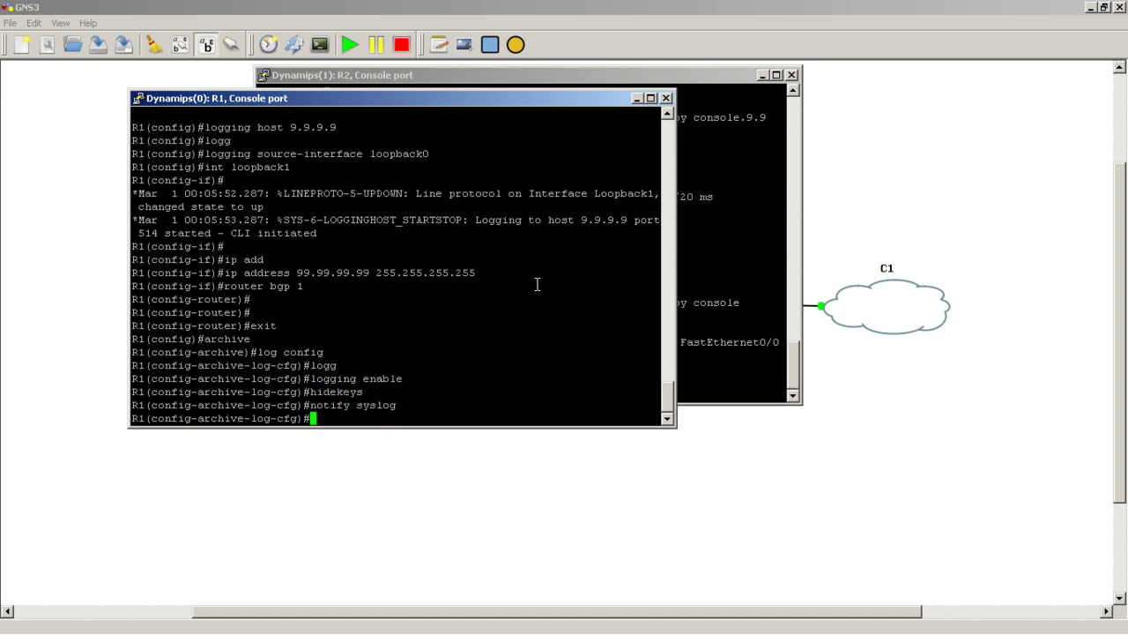
- Exit the archive settings back to R1's global configuration prompt
text(ki)
key(Return)
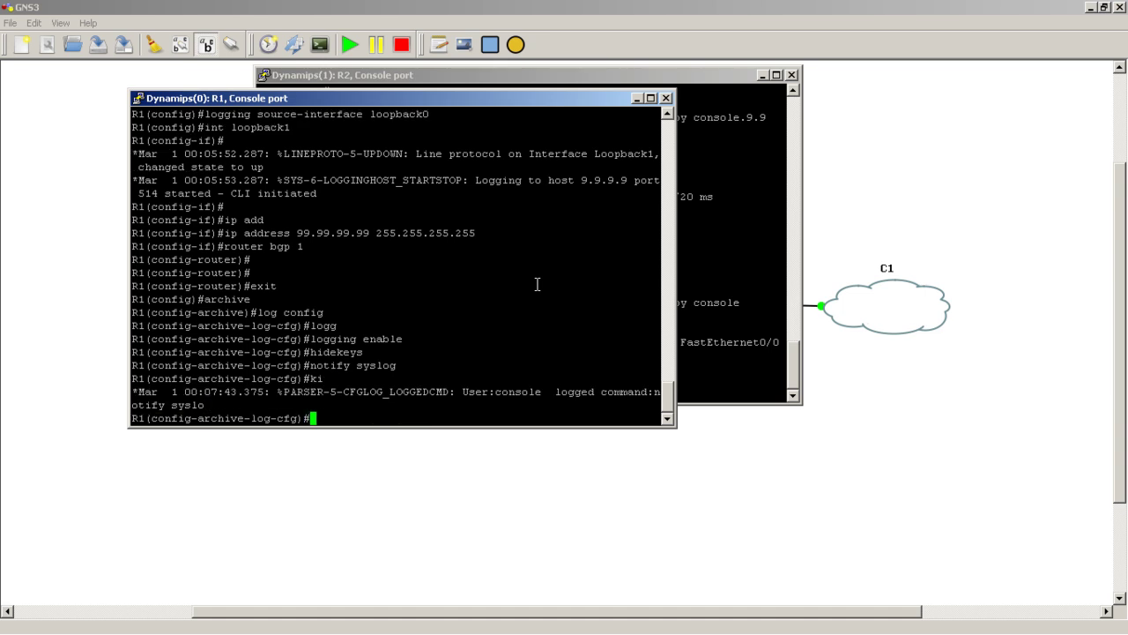
key(Return)
key(Return)
key(Return)
text(exit)
key(Return)
text(exit)
key(Return)
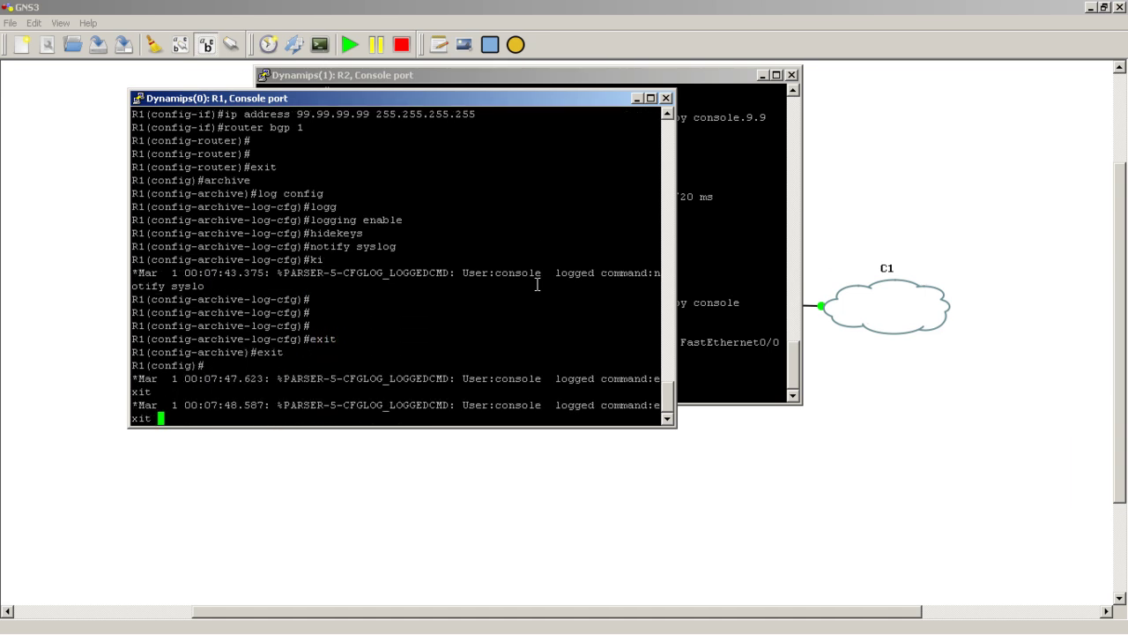
key(Return)
key(Return)
- Run router eigrp 1 on R1 with network 0.0.0.0 0.0.0.0, then leave configuration mode
text(router eigrp 1)
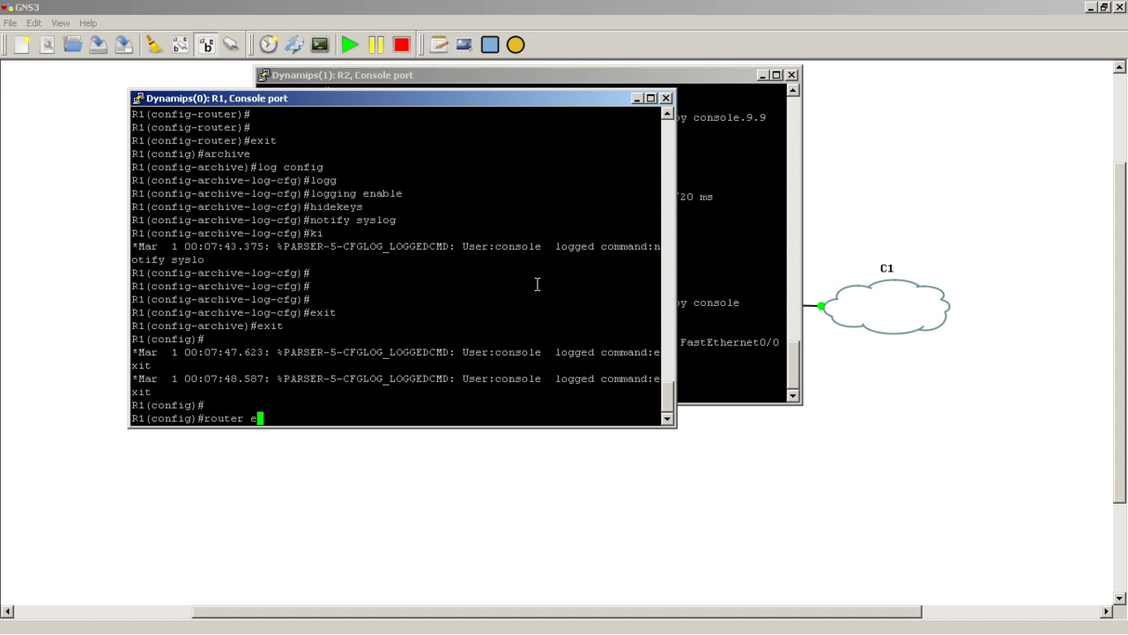
key(Return)
text(network 0.0.0.0)
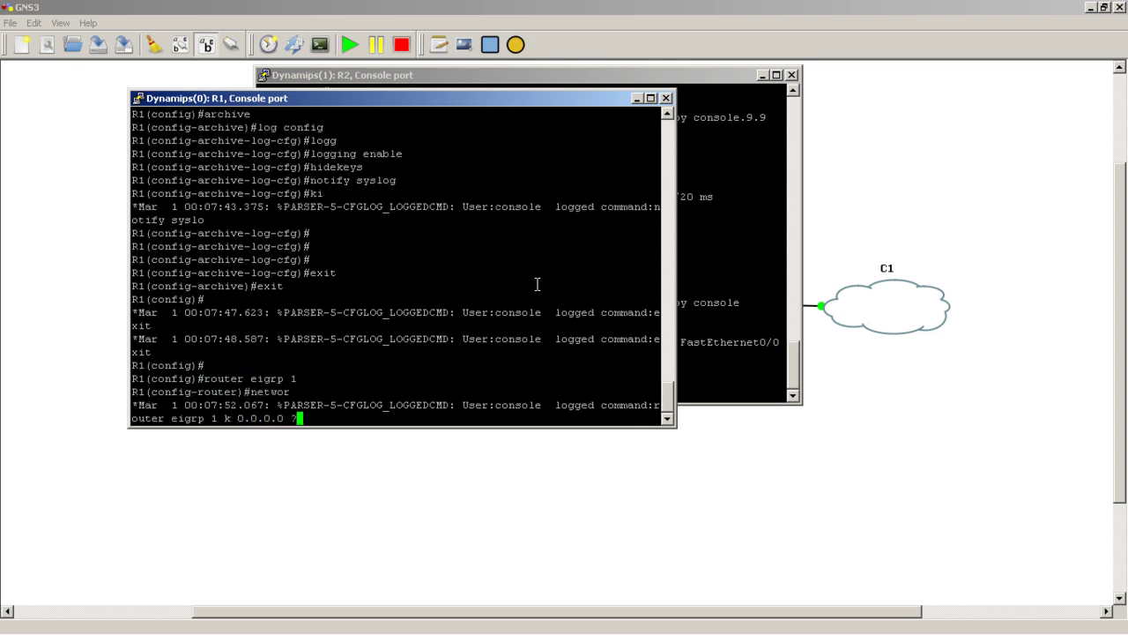
text( ?)
text(0.0.0.0 ?)
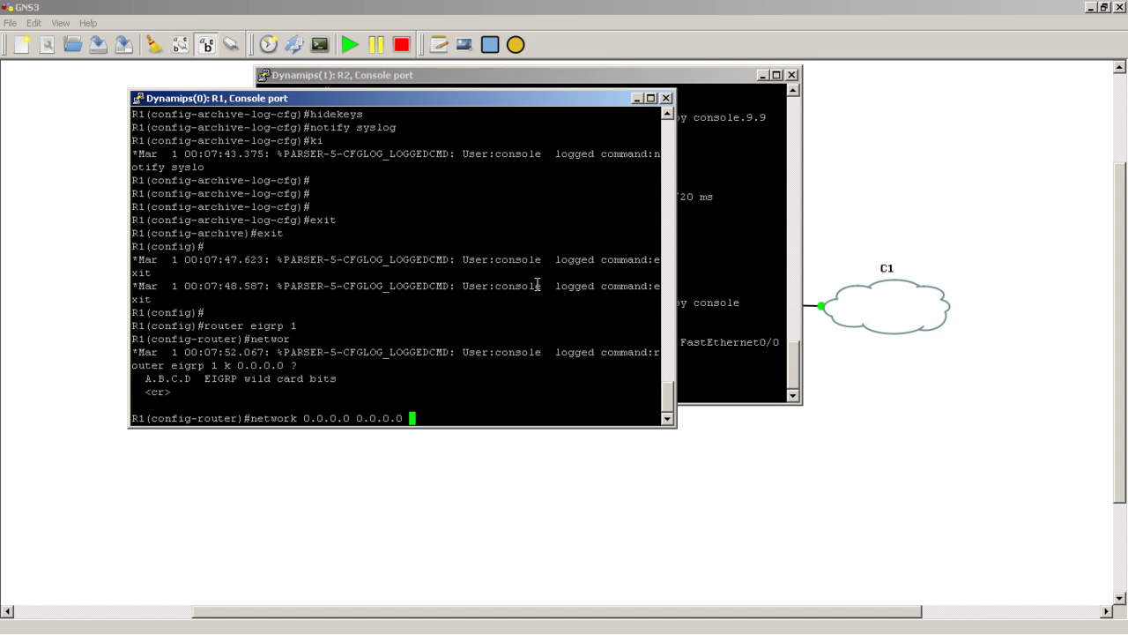
key(Return)
text(exit)
key(Return)
text(exit)
key(Return)
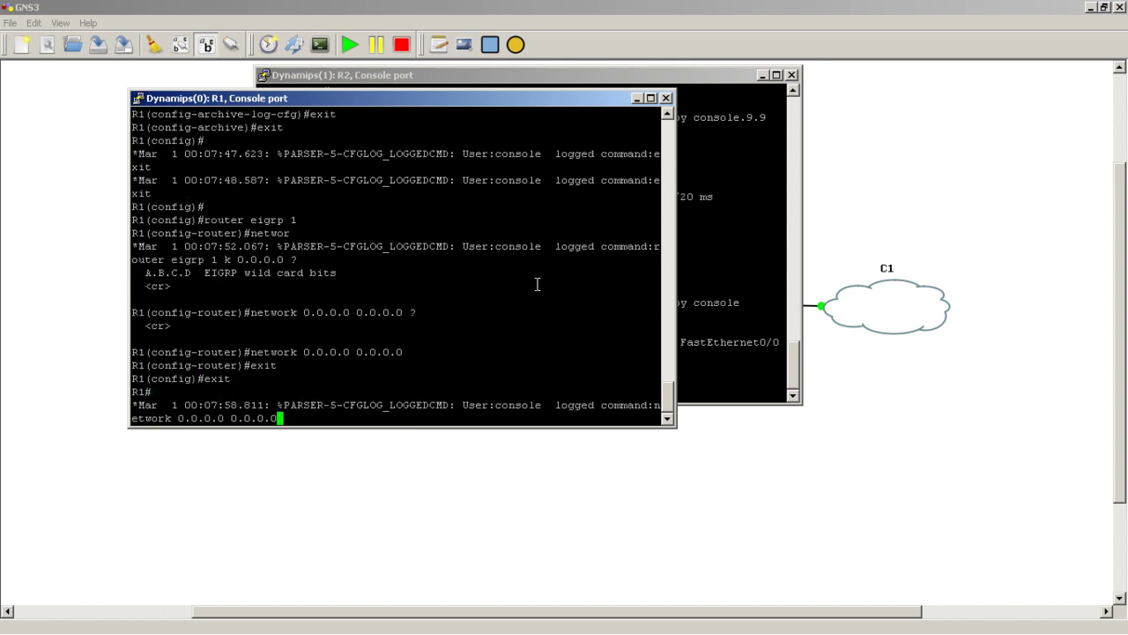
drag(793, 132, 671, 34)
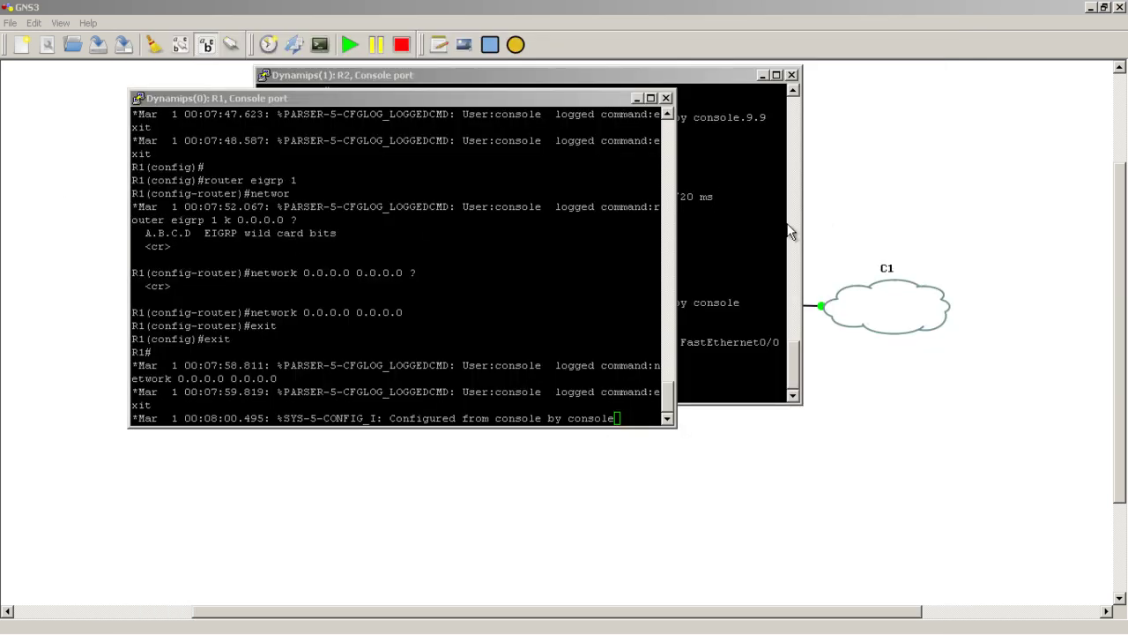
- Minimize R1's console to reveal R2's and enter configuration mode on R2
click(790, 230)
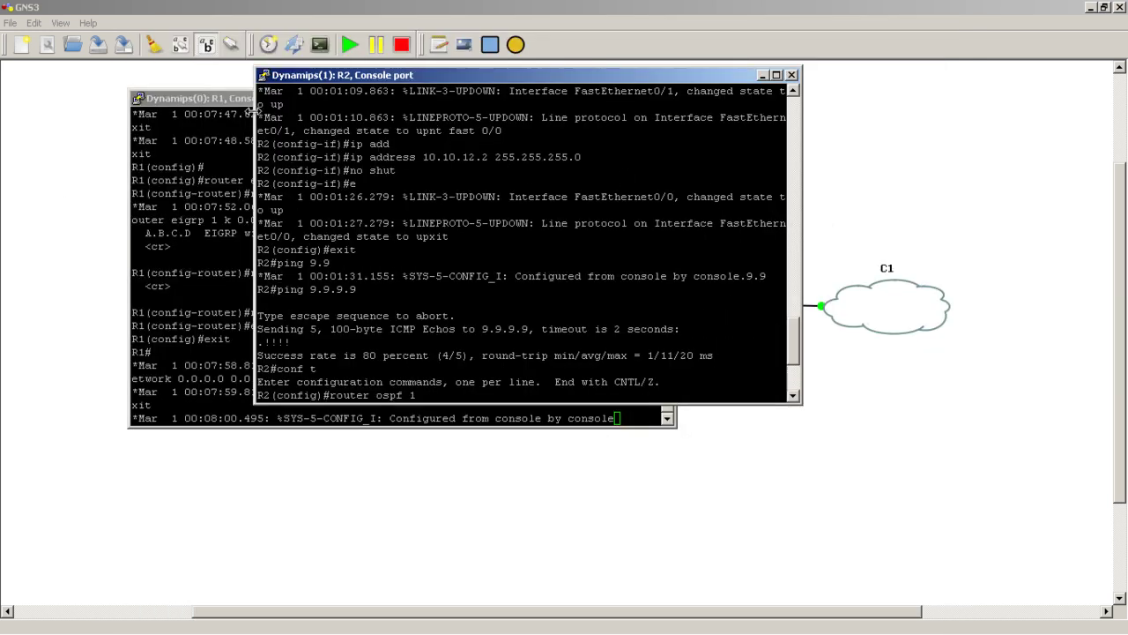
click(635, 108)
click(636, 98)
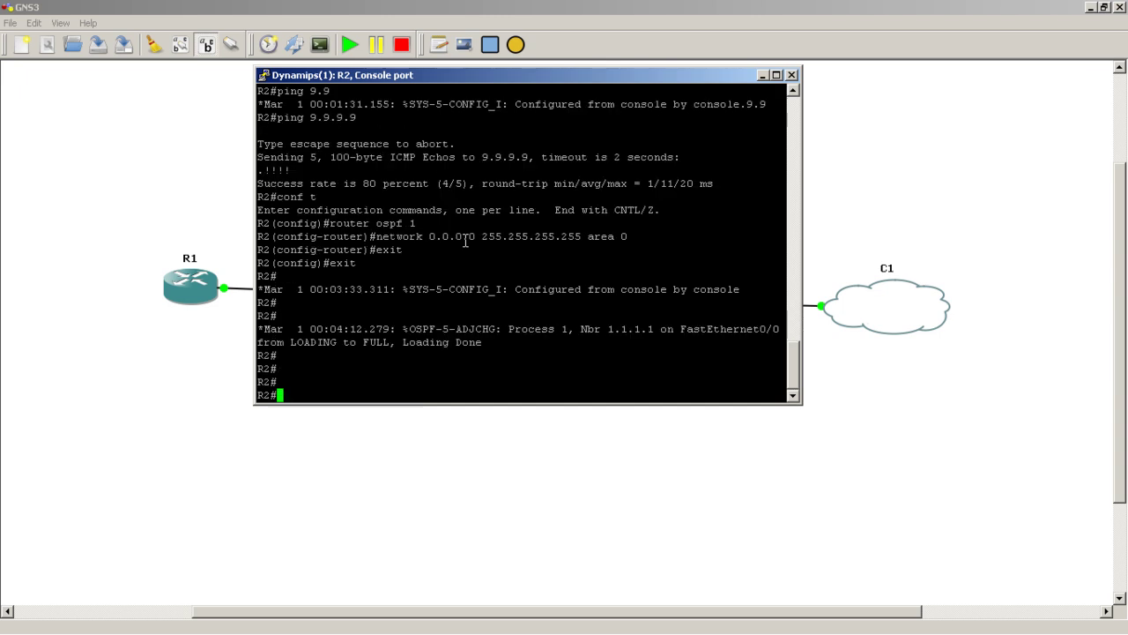
key(Return)
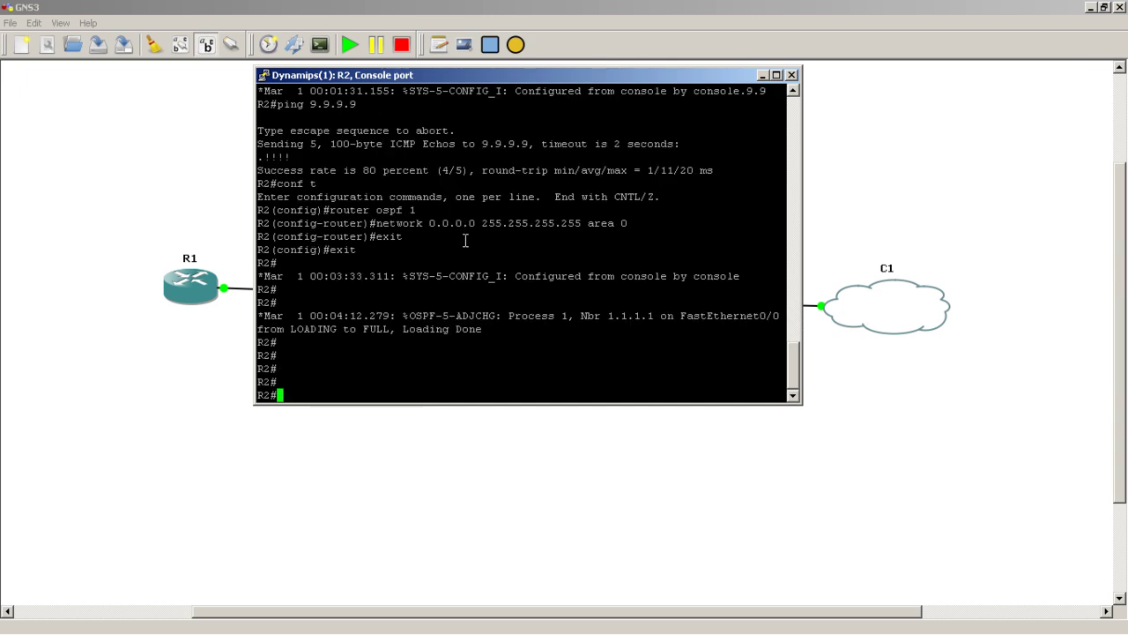
text(conf t)
key(Return)
- Send R2's syslog to host 9.9.9.9 using loopback0 as the source interface
text(logg)
key(Tab)
text(9.9.9.9)
key(Return)
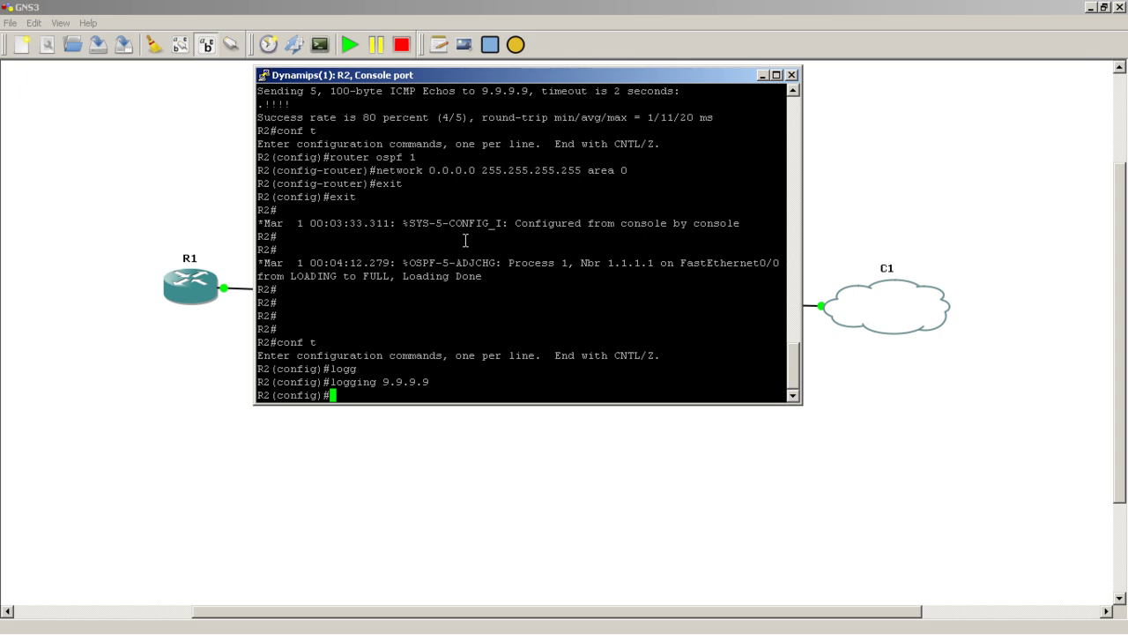
text(logg)
key(Tab)
text(source)
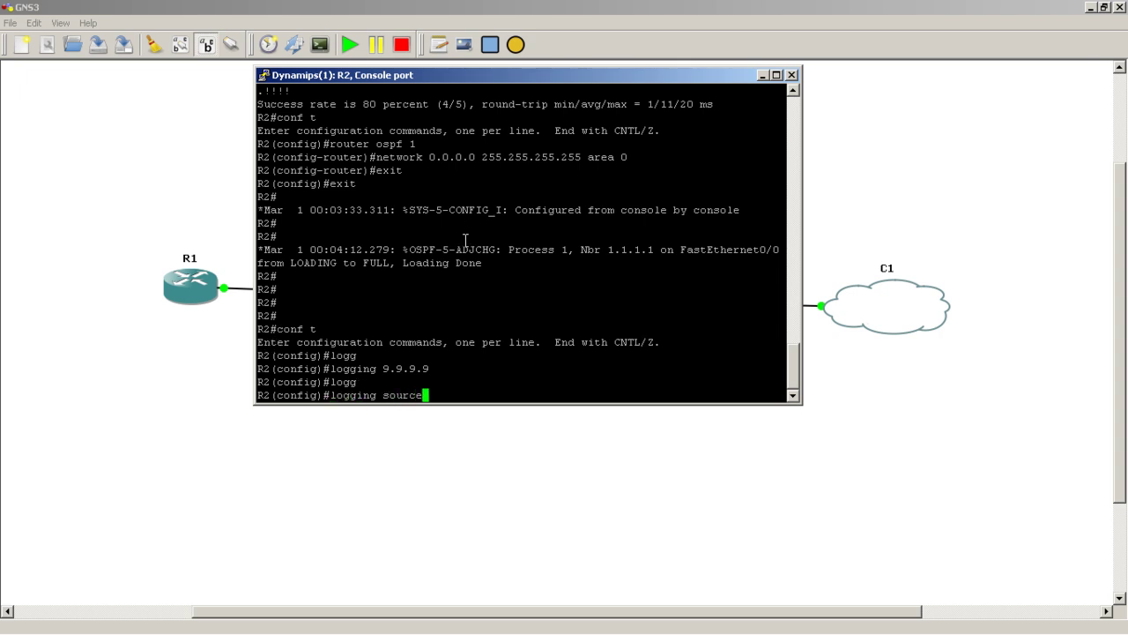
key(Tab)
text(loopback0)
key(Return)
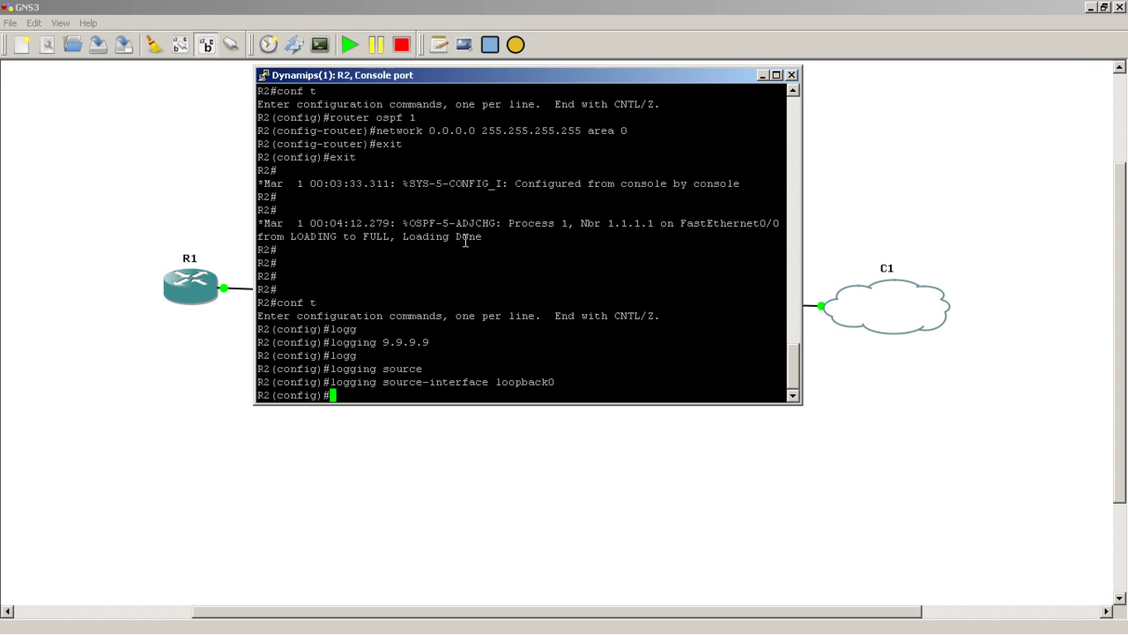
- Turn on archive log config command logging on R2 with logging enable
text(archive)
key(Return)
text(log config)
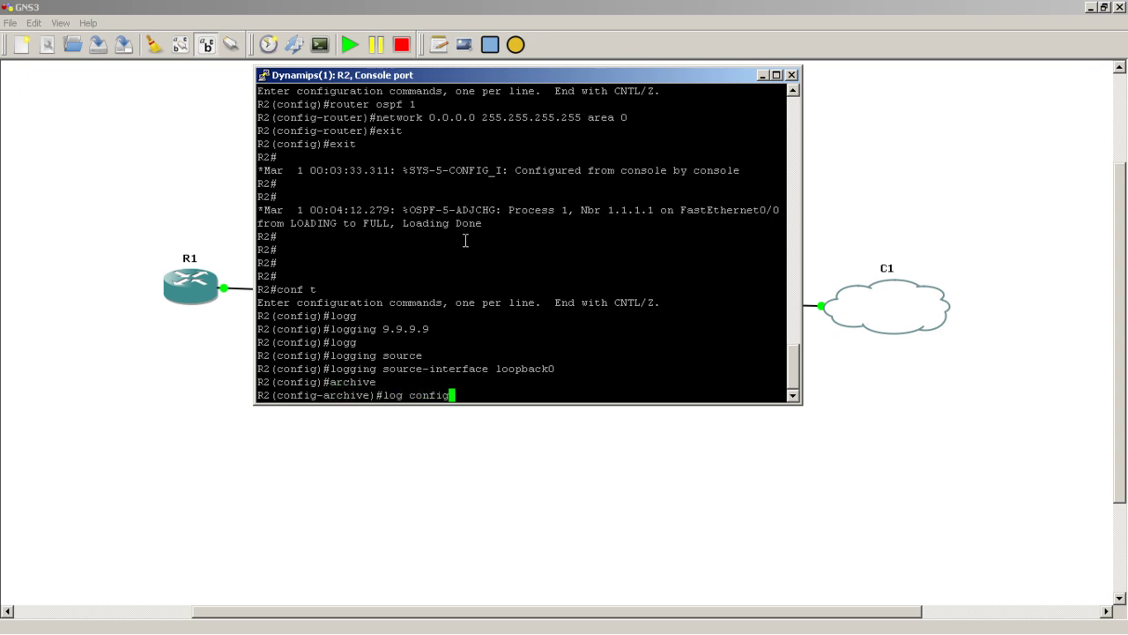
key(Return)
text(logg)
key(Tab)
text(neb)
key(BackSpace)
key(BackSpace)
key(BackSpace)
text(enable)
key(Return)
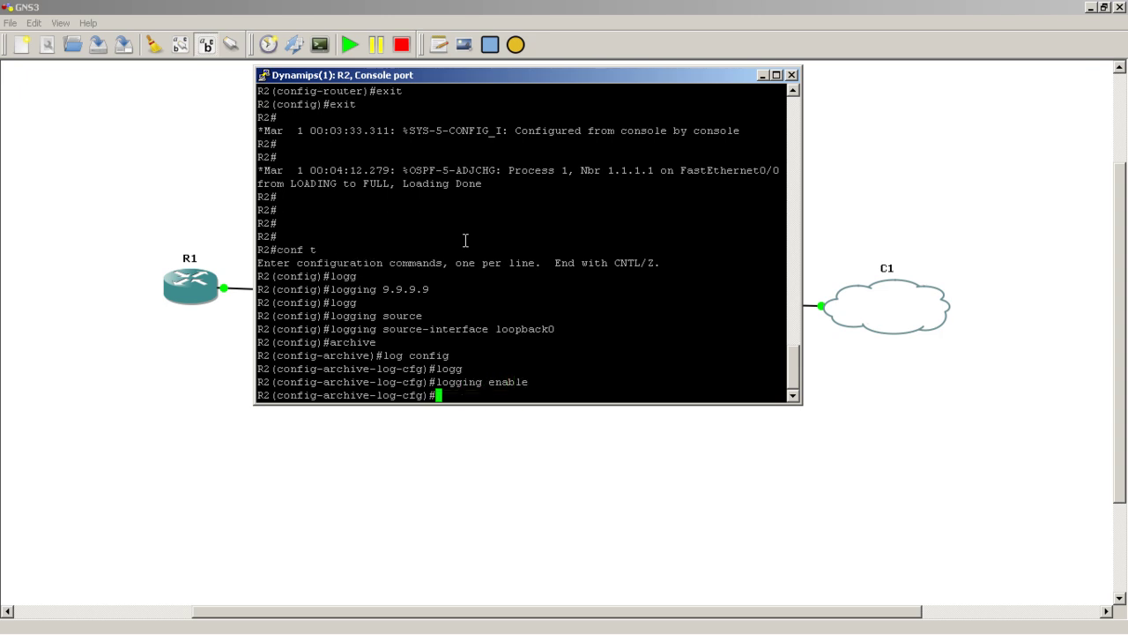
- Add hidekeys and notify syslog to R2's command log, then exit the archive settings
text(hidekeys)
key(Return)
text(not)
key(Tab)
text(sys)
key(Tab)
key(Return)
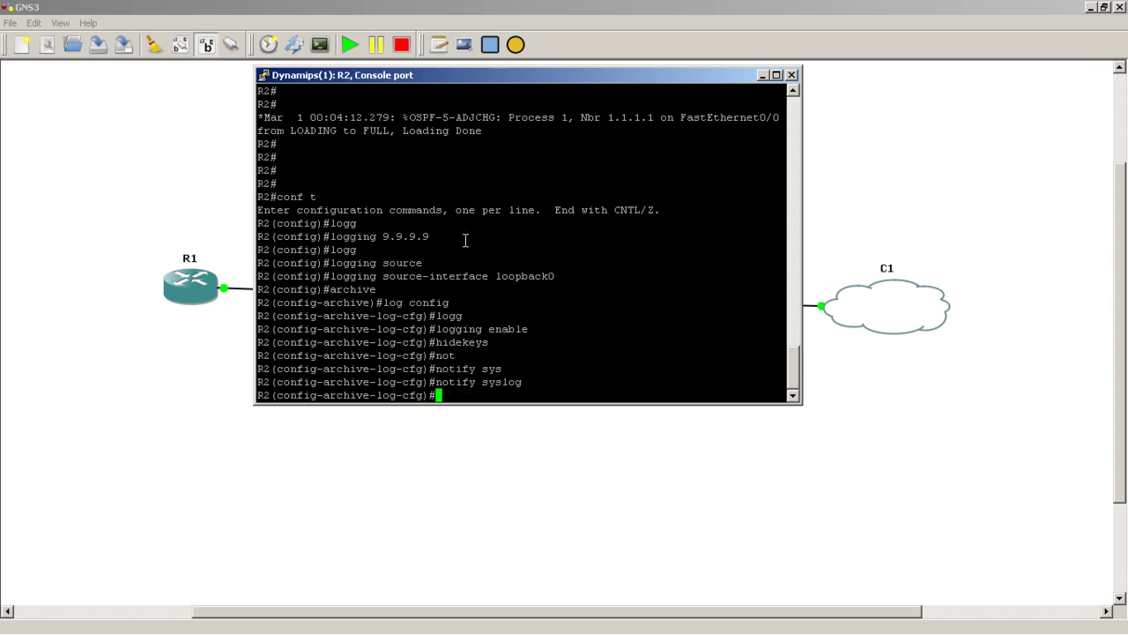
key(Return)
text(exit)
key(Return)
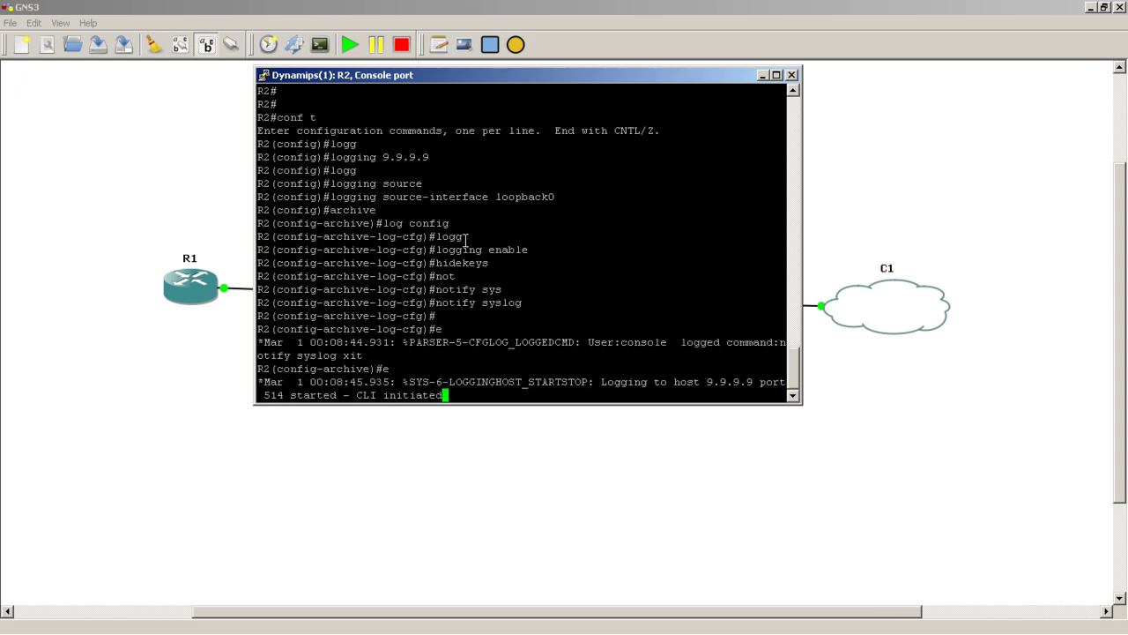
text(xit)
key(Return)
- Run EIGRP 1 on R2 with network 0.0.0.0 0.0.0.0 and exit configuration mode
text(router eigrp 1)
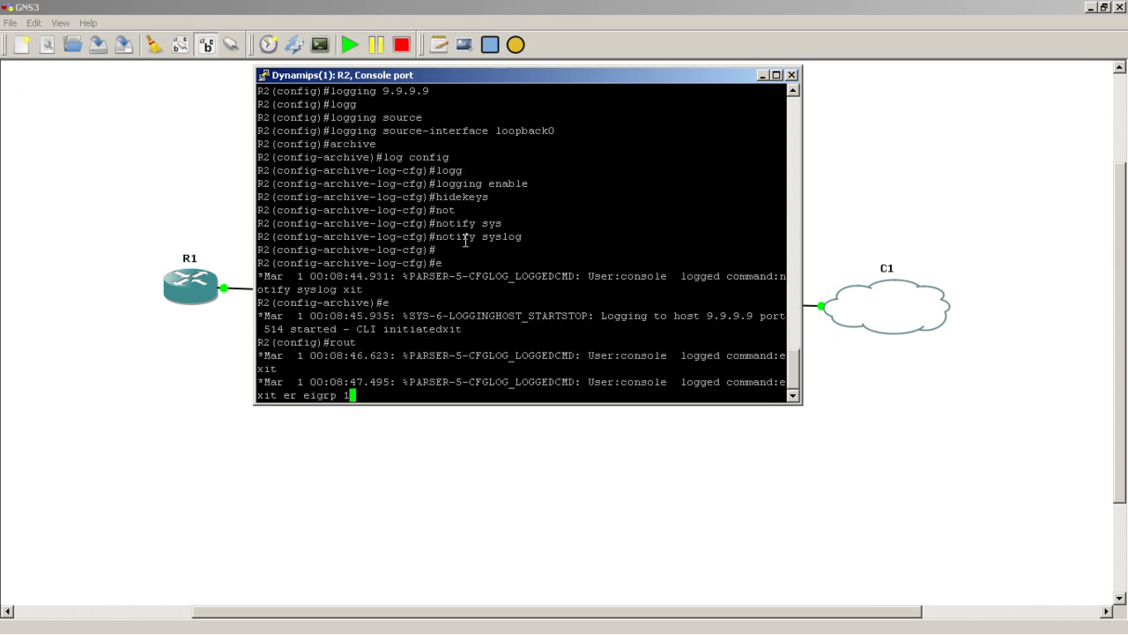
key(Return)
text(network 0.0)
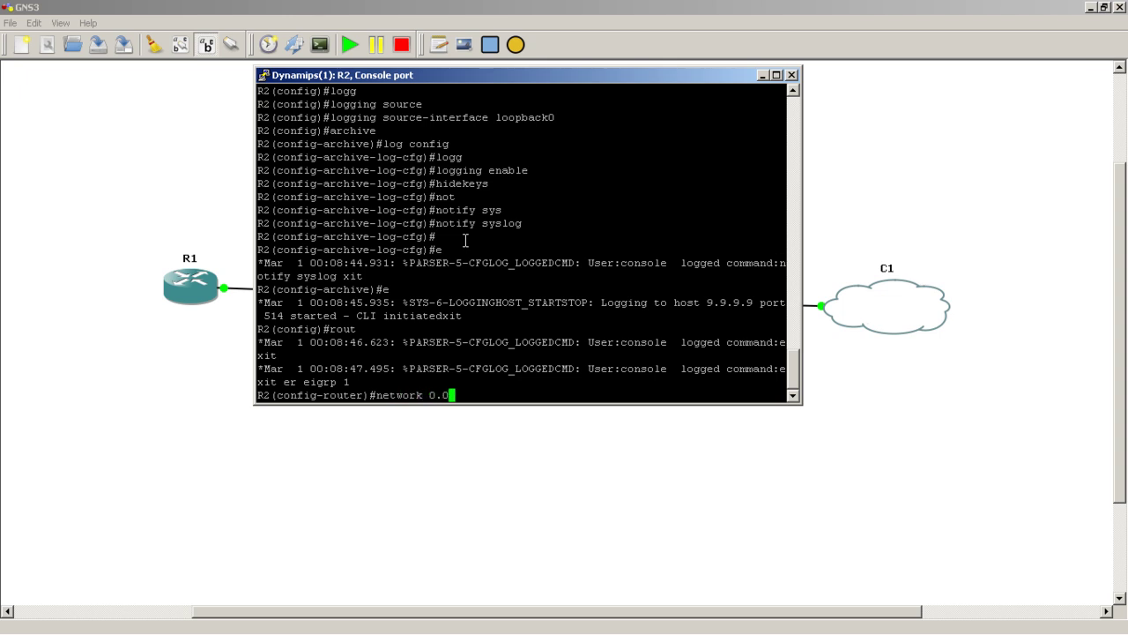
text(.0.0 ?0.0.0.0)
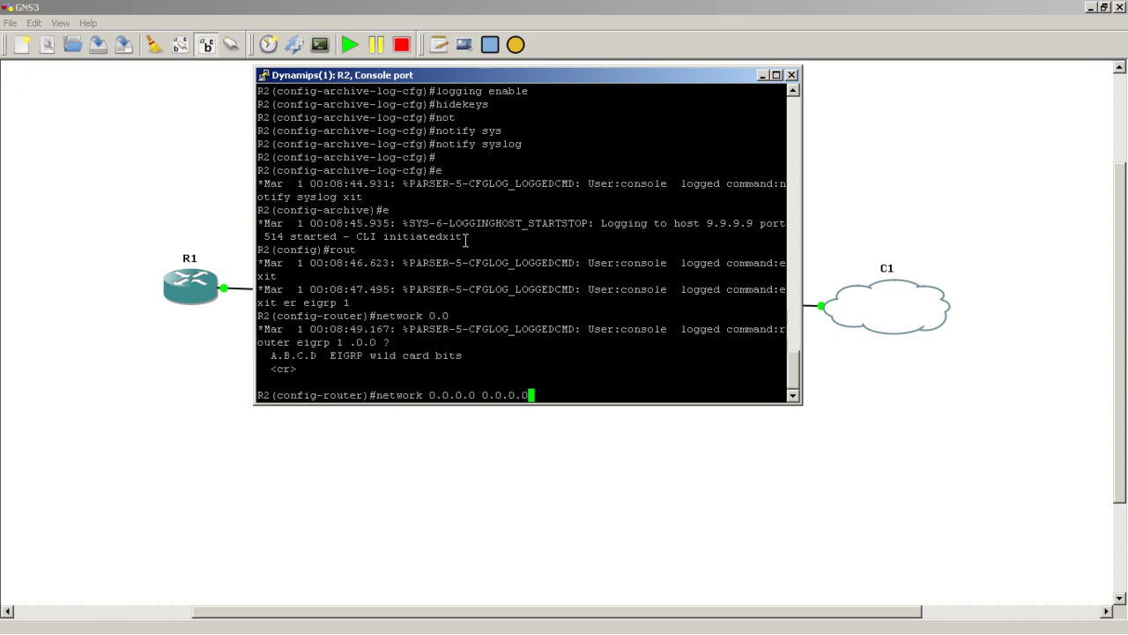
key(Return)
text(exit)
key(Return)
text(ex)
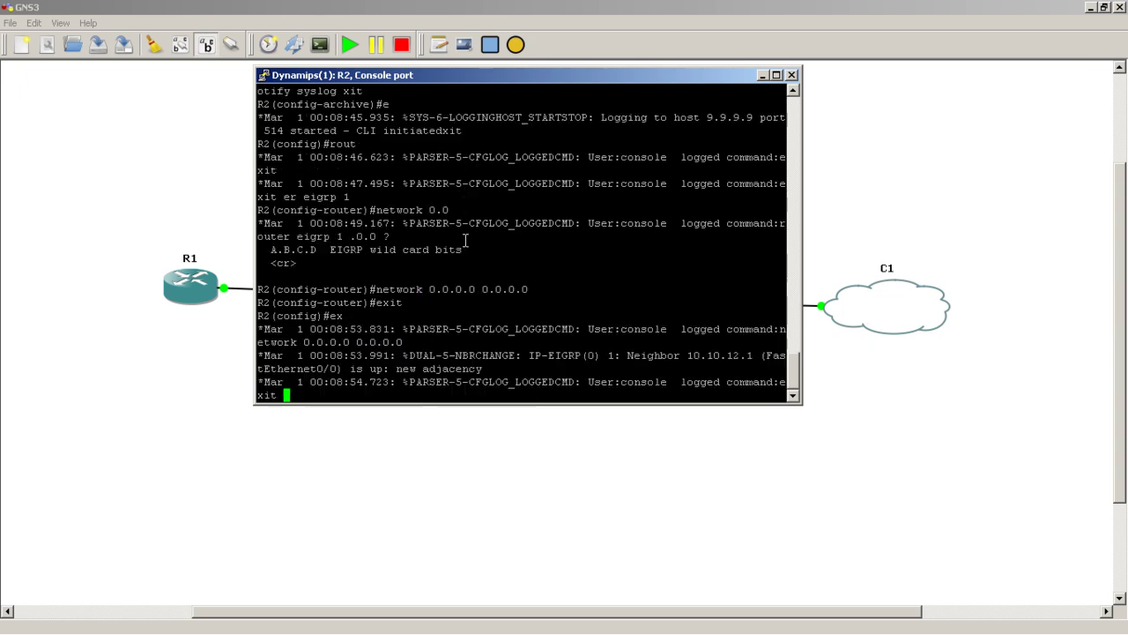
text(it)
key(Return)
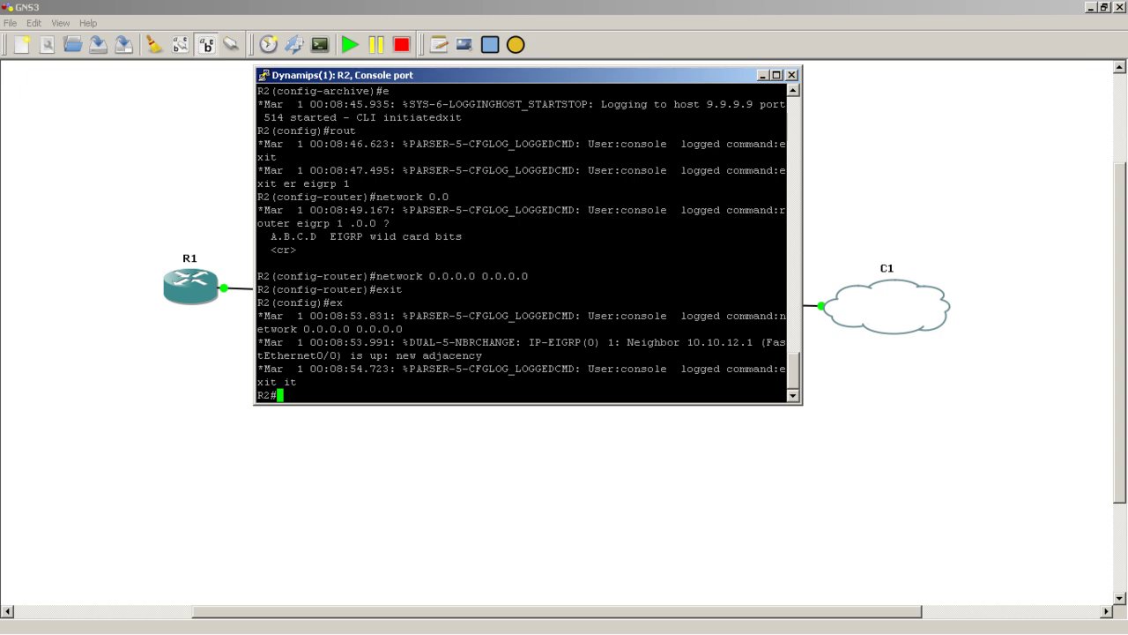
- Switch to the XP VM and maximize Kiwi Syslog to view R2's messages from 2.2.2.2
key(alt+Tab)
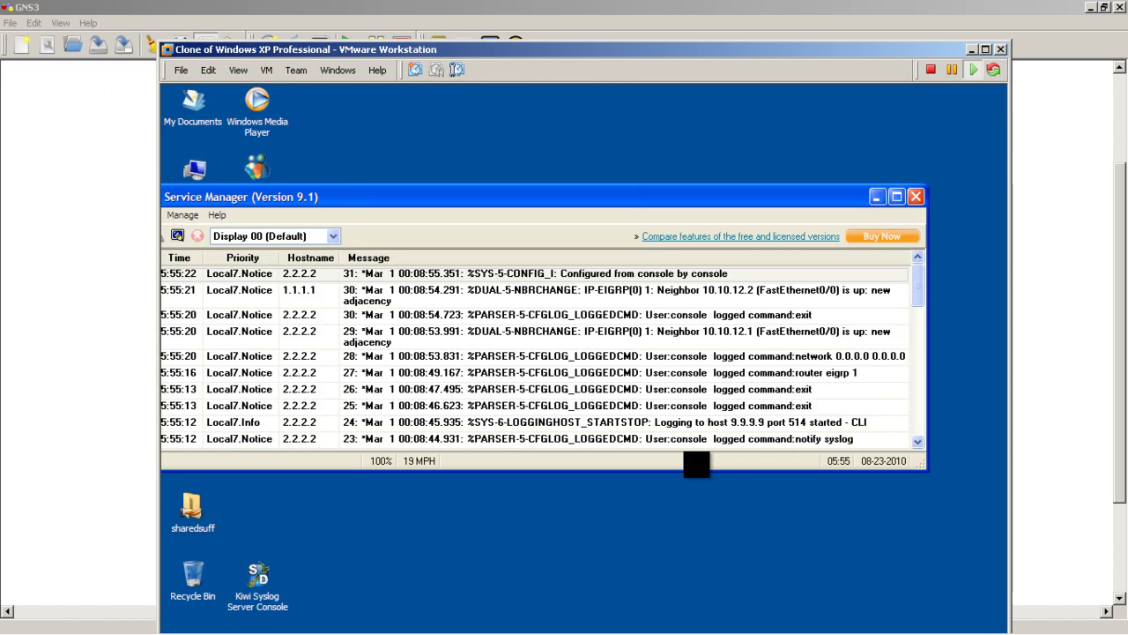
click(896, 197)
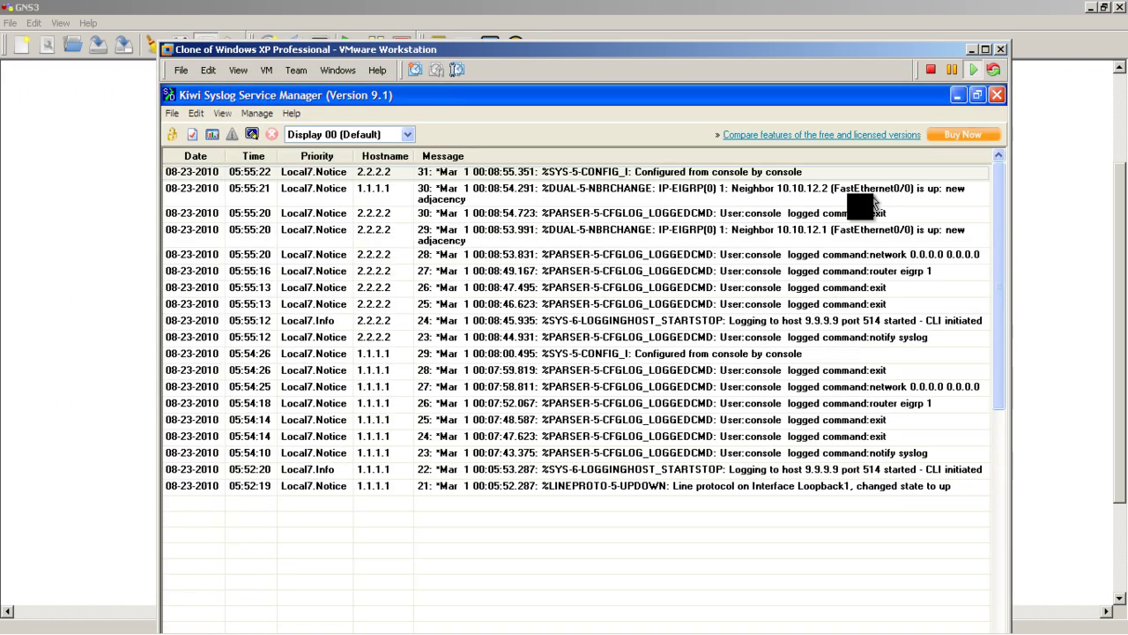